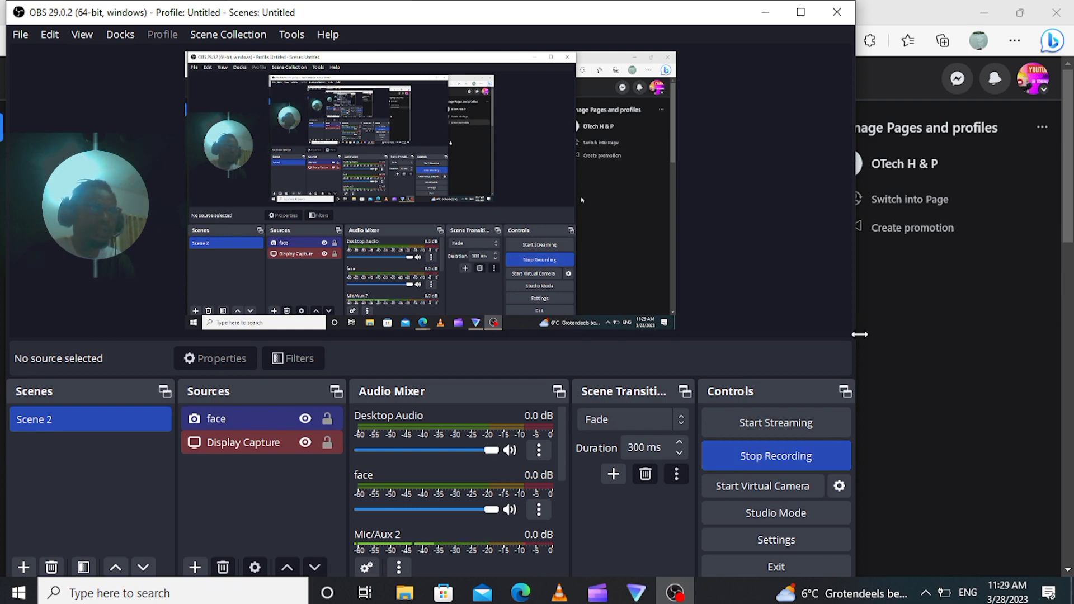
Minimize OBS Studio to reveal the signed-in Facebook home feed
{"action": "left_click", "coordinate": [765, 13]}
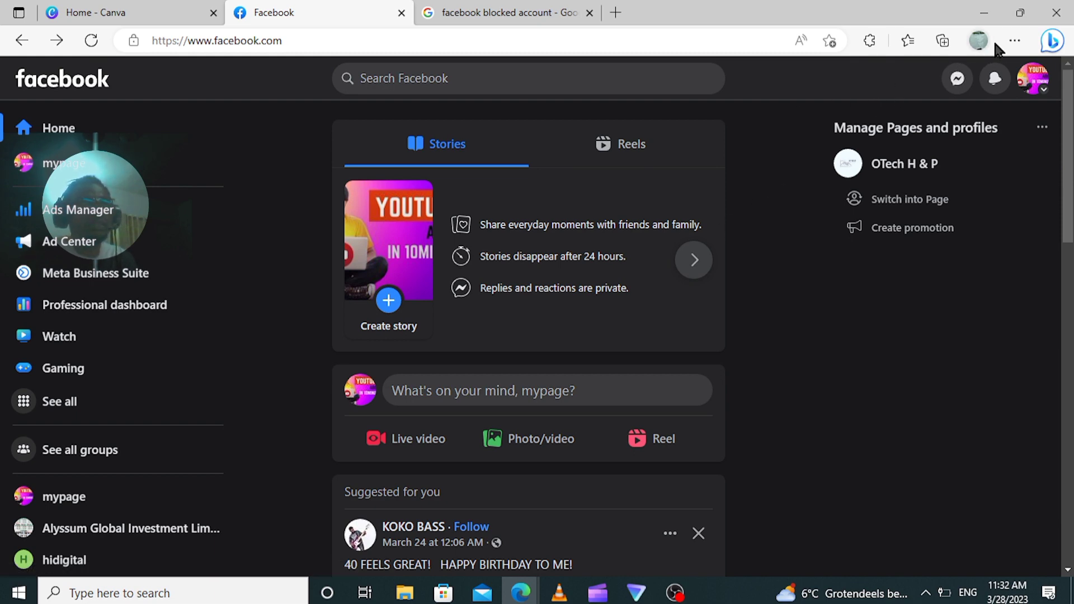
{"action": "left_click", "coordinate": [1051, 40]}
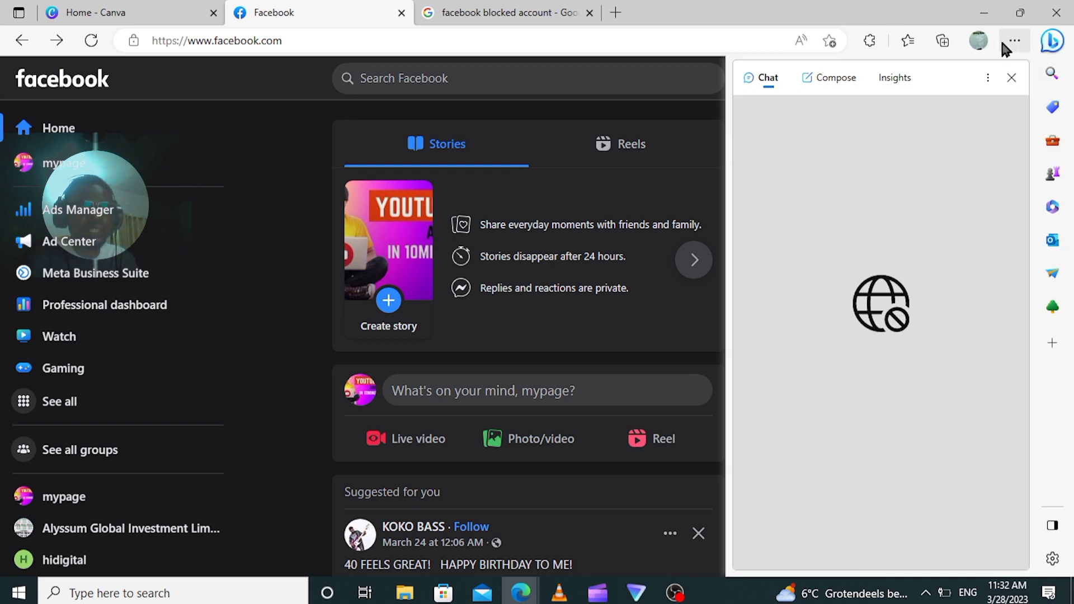
{"action": "left_click", "coordinate": [681, 119]}
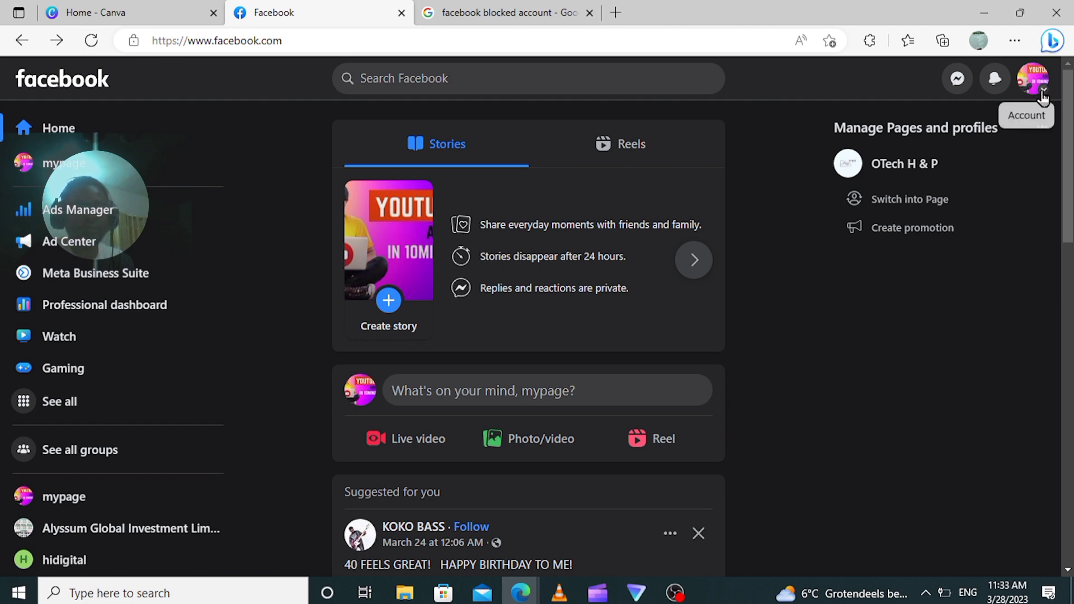
{"action": "left_click", "coordinate": [1042, 96]}
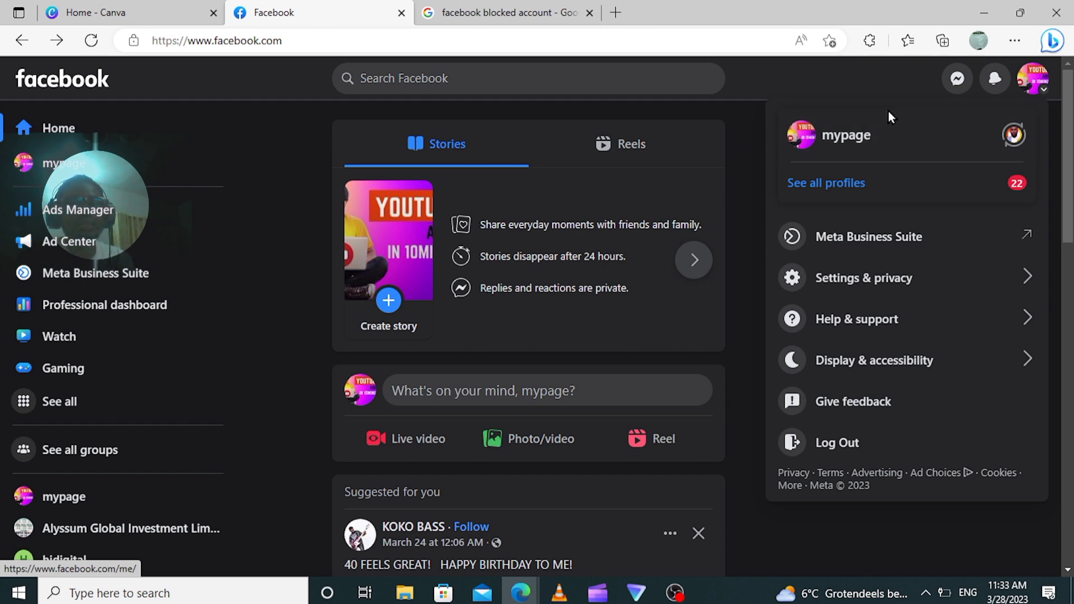
{"action": "key", "text": "Escape"}
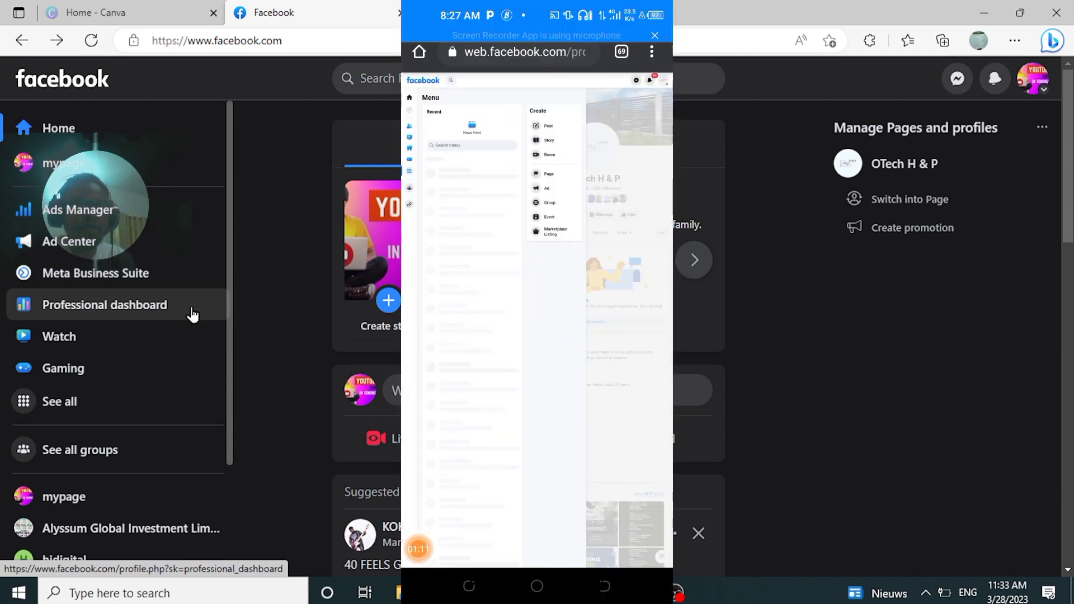
Open Ads Manager from the Facebook home page's left sidebar
{"action": "left_click", "coordinate": [99, 217]}
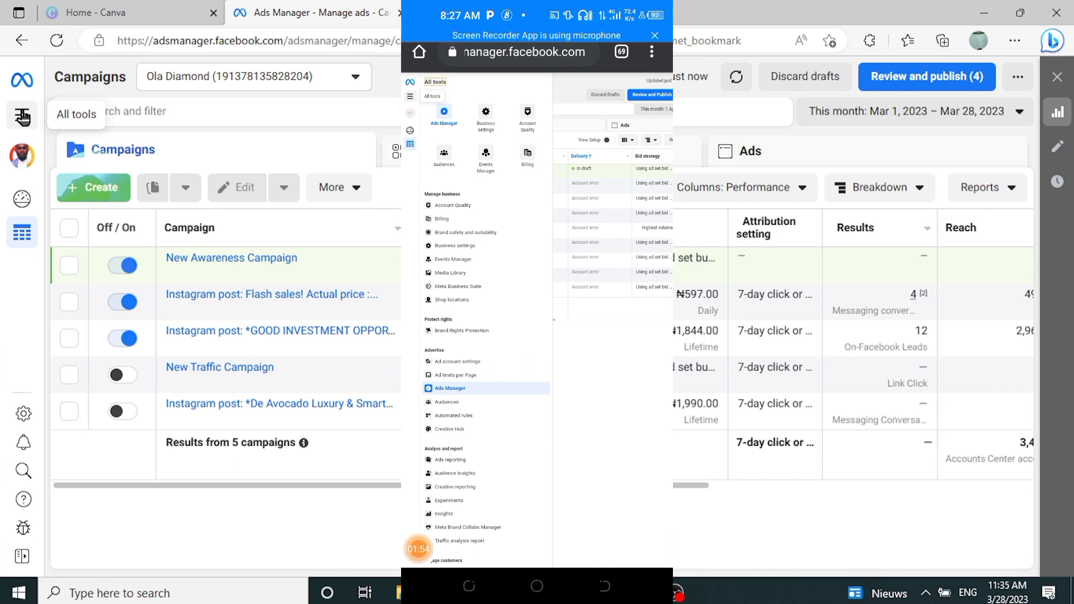
Open the All tools menu, then switch to the 'facebook blocked account' Google image results
{"action": "left_click", "coordinate": [22, 115]}
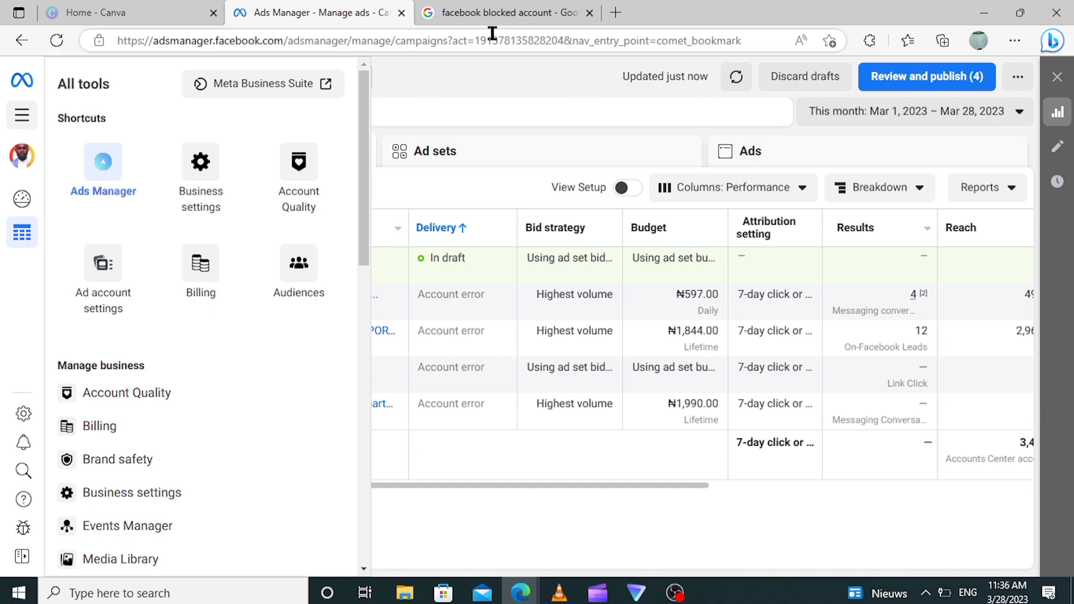
{"action": "left_click", "coordinate": [493, 14]}
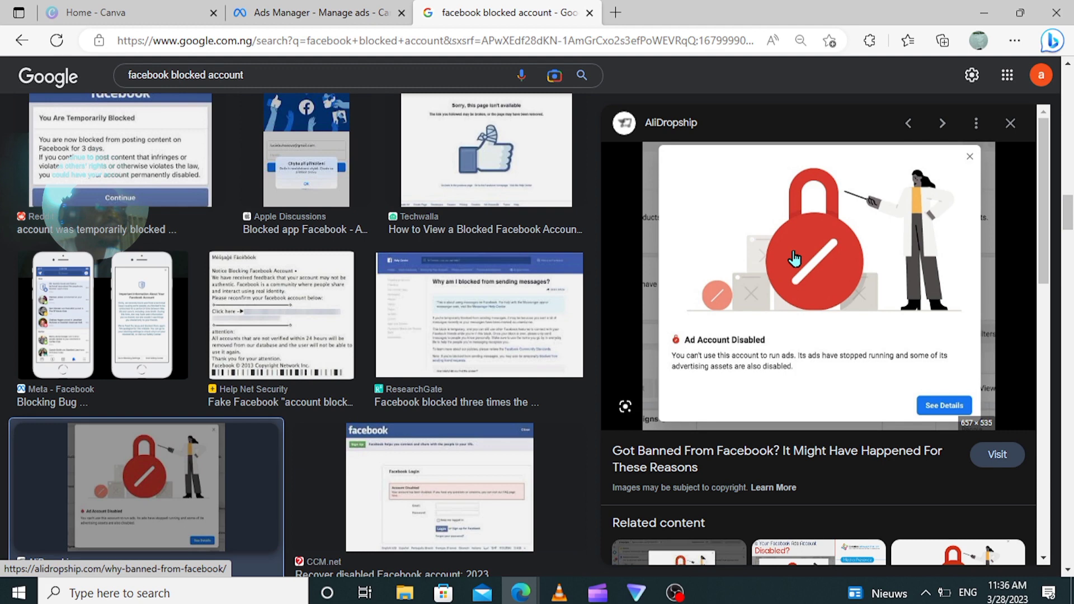
Return to the Ads Manager tab and open Account Quality from the All tools shortcuts
{"action": "left_click", "coordinate": [308, 22]}
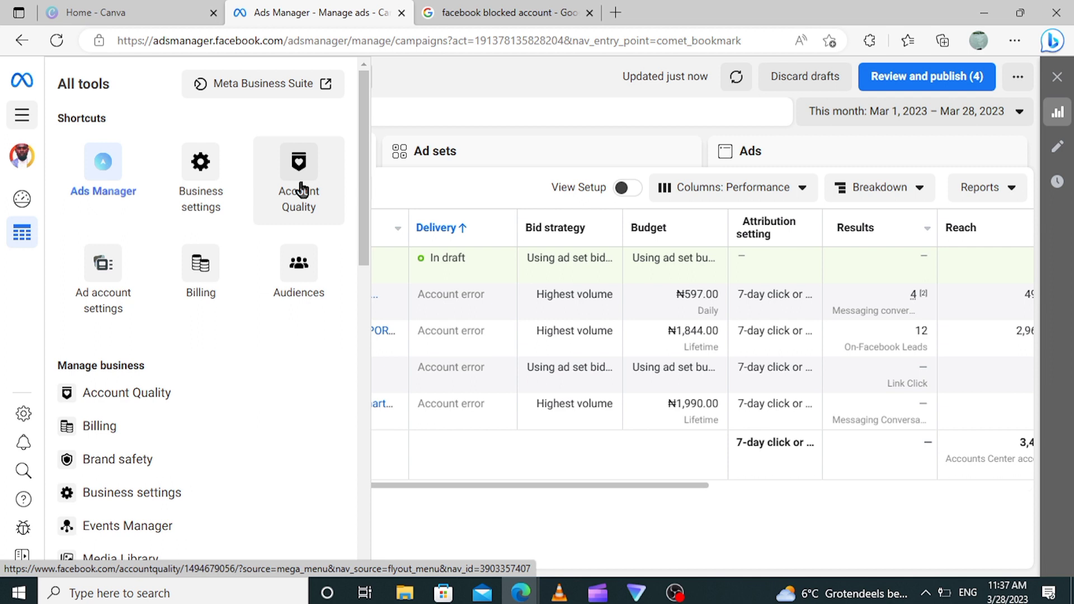
{"action": "left_click", "coordinate": [303, 175]}
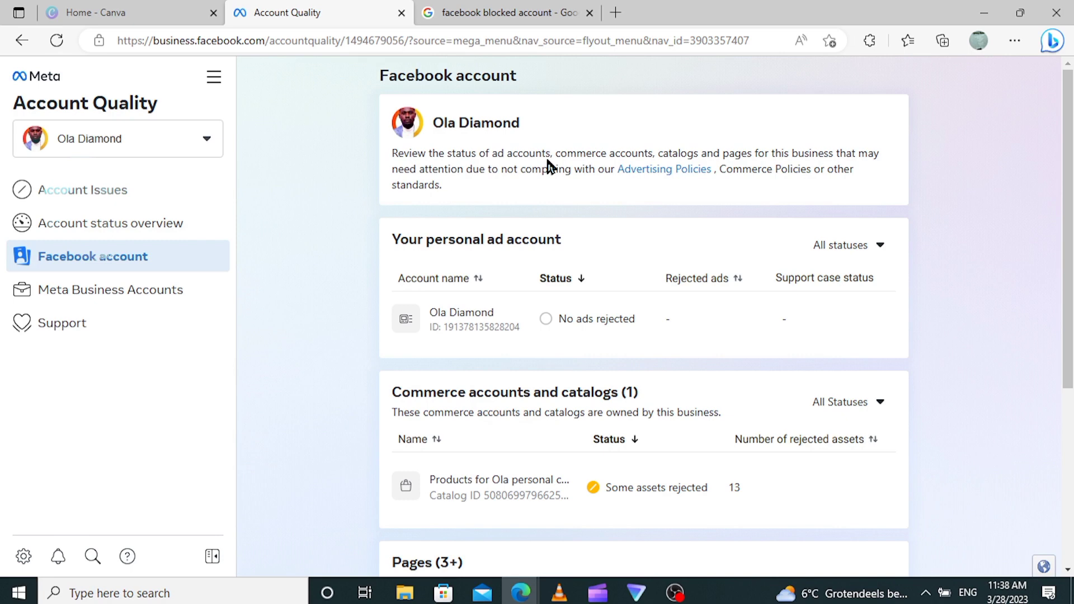
Scroll the Facebook account view down to the catalog with 13 rejected assets and the Pages section
{"action": "scroll", "coordinate": [652, 346], "scroll_direction": "down", "scroll_amount": 1}
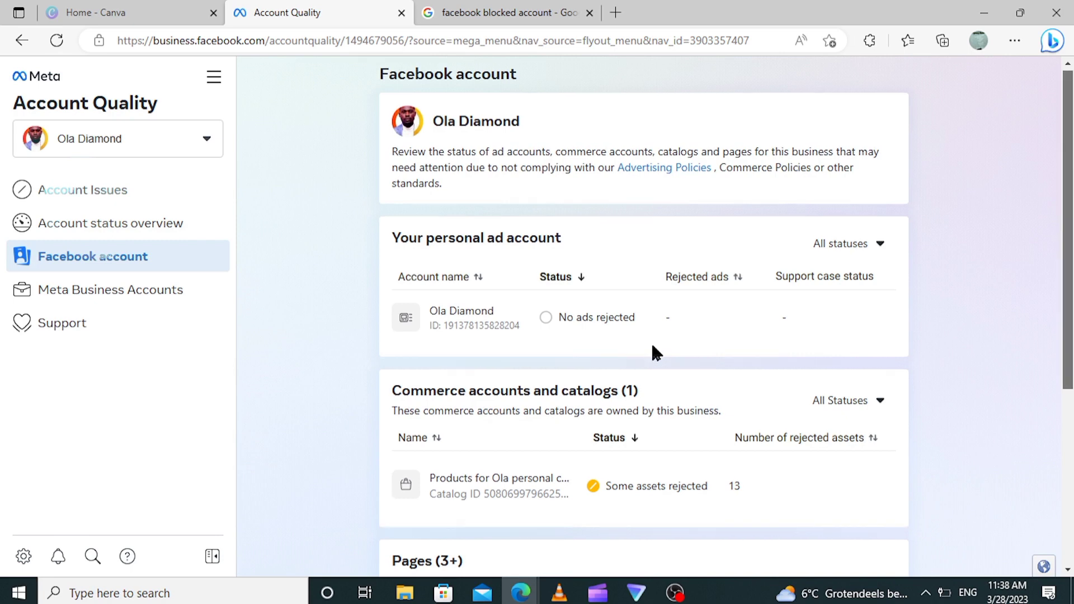
{"action": "scroll", "coordinate": [652, 346], "scroll_direction": "down", "scroll_amount": 2}
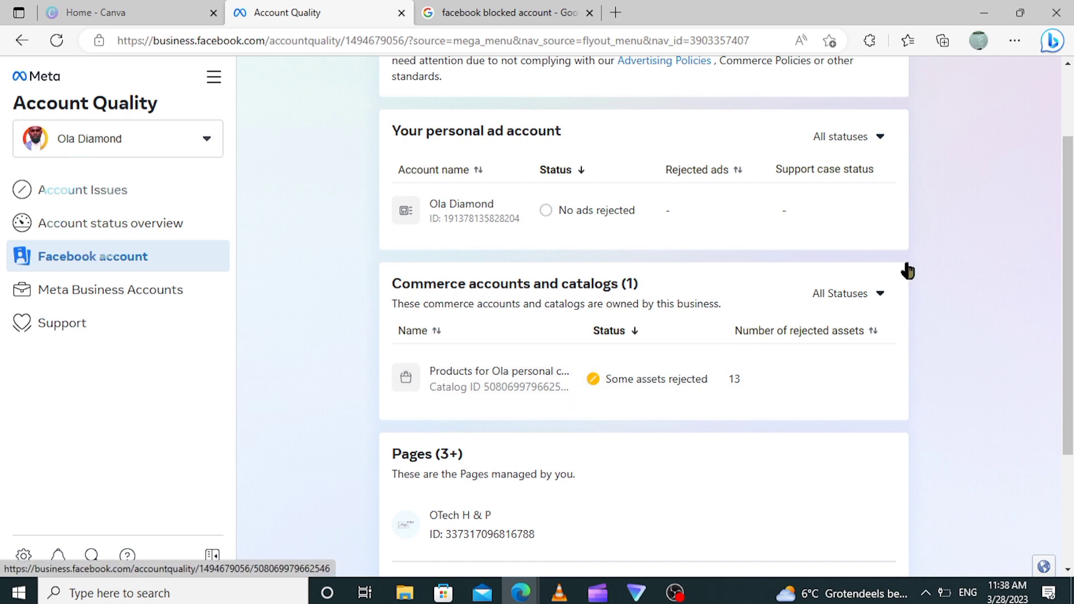
{"action": "left_click_drag", "start_coordinate": [1072, 227], "coordinate": [1072, 229]}
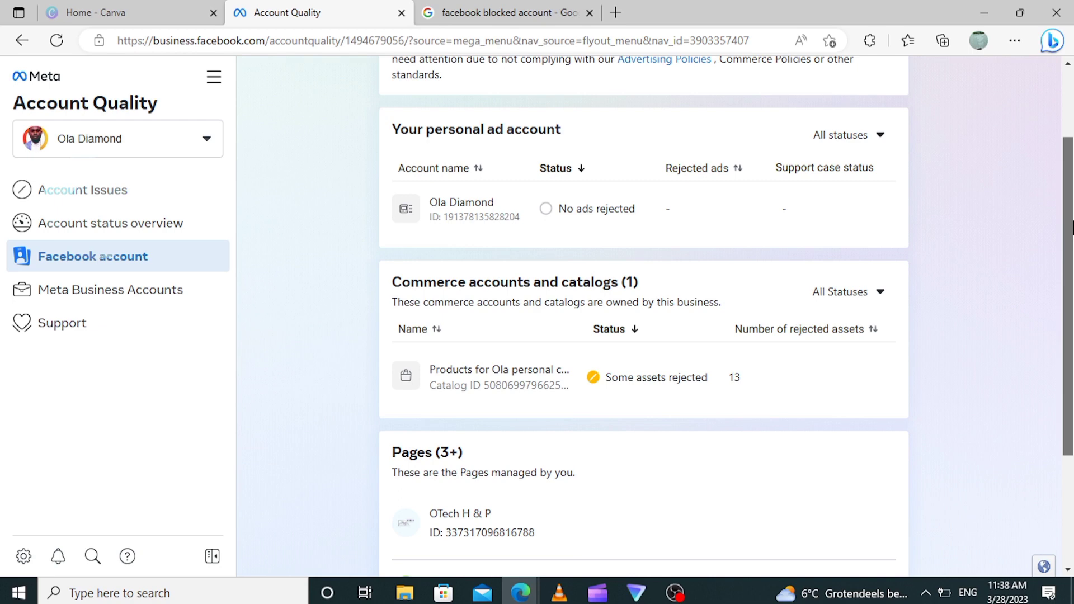
{"action": "left_click_drag", "start_coordinate": [1072, 229], "coordinate": [1072, 336]}
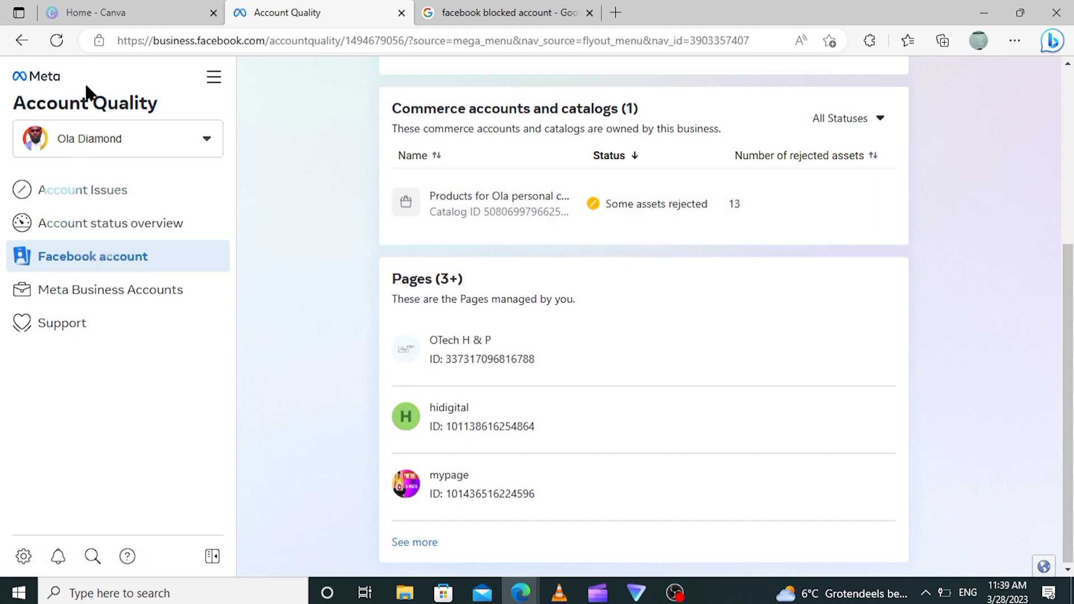
Return to Ads Manager through All tools and start creating a new campaign
{"action": "left_click", "coordinate": [222, 85]}
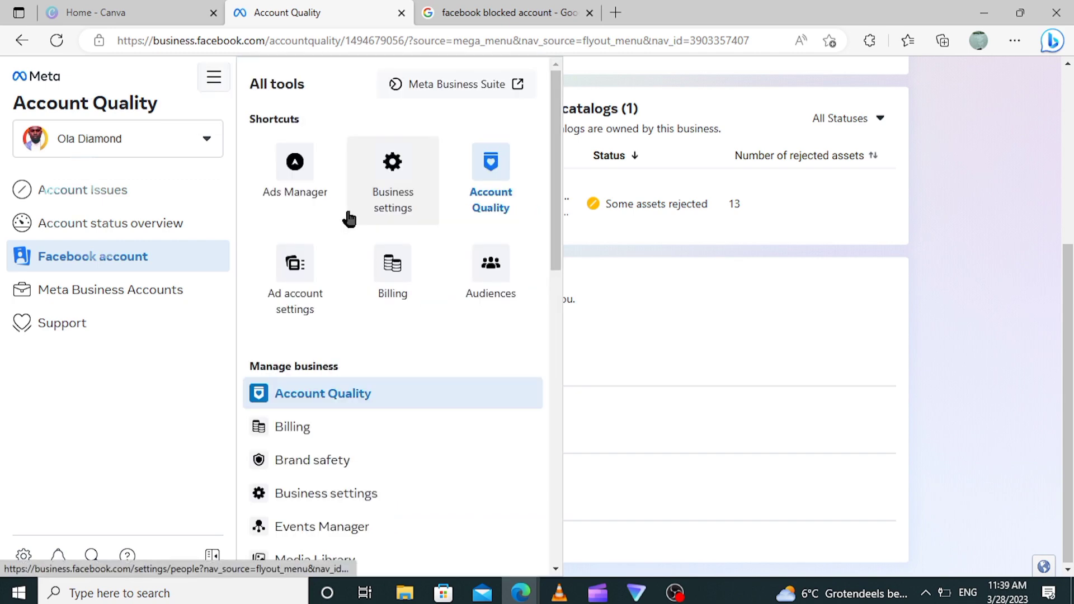
{"action": "left_click", "coordinate": [294, 166]}
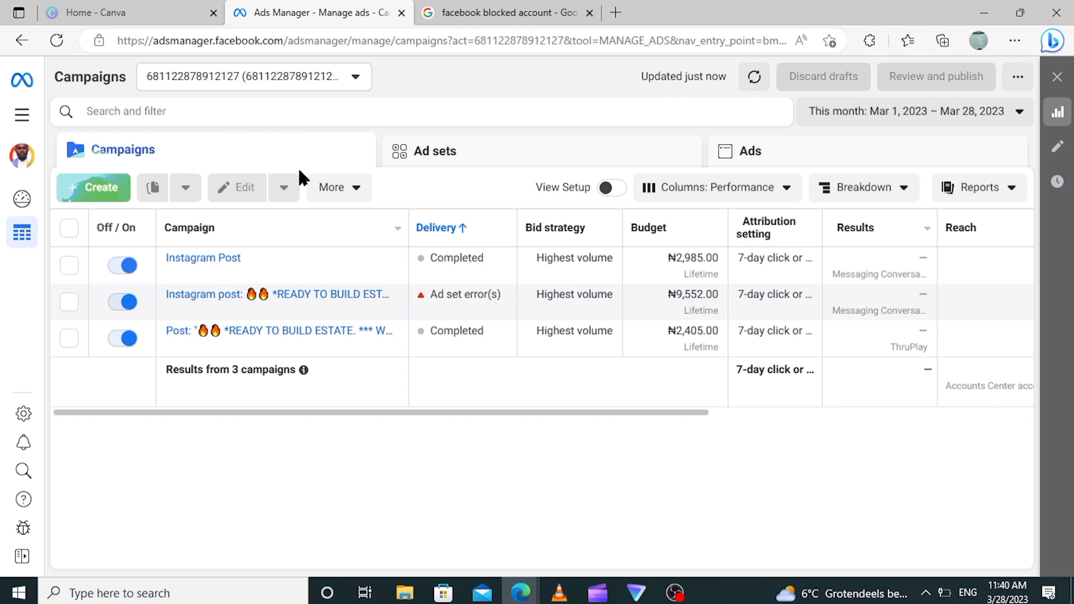
{"action": "left_click", "coordinate": [100, 193]}
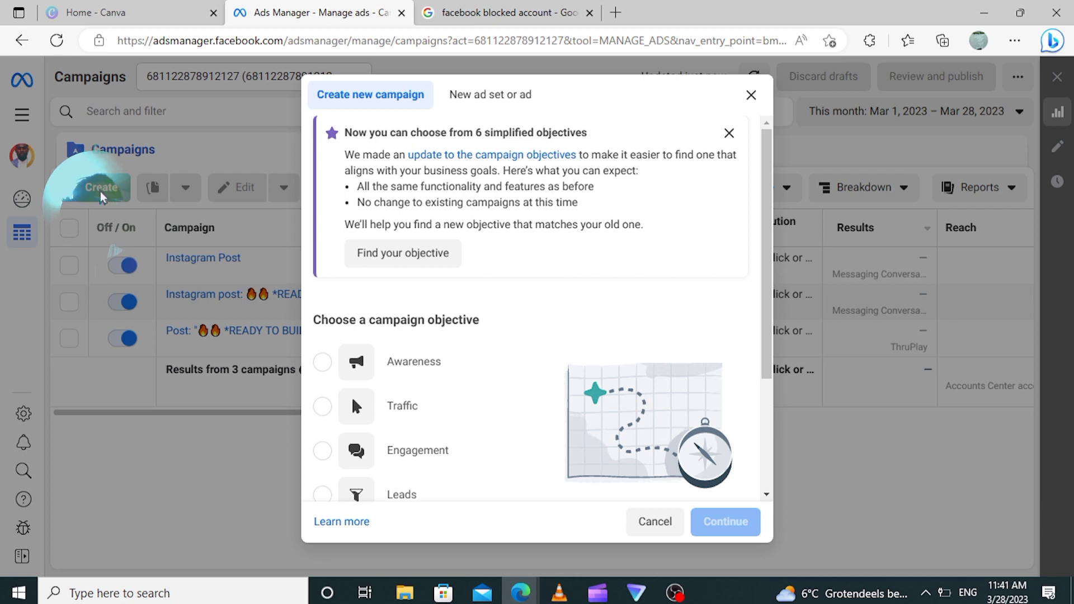
Scroll the new-campaign dialog to see all six objectives, from Awareness to Sales
{"action": "scroll", "coordinate": [485, 251], "scroll_direction": "down", "scroll_amount": 2}
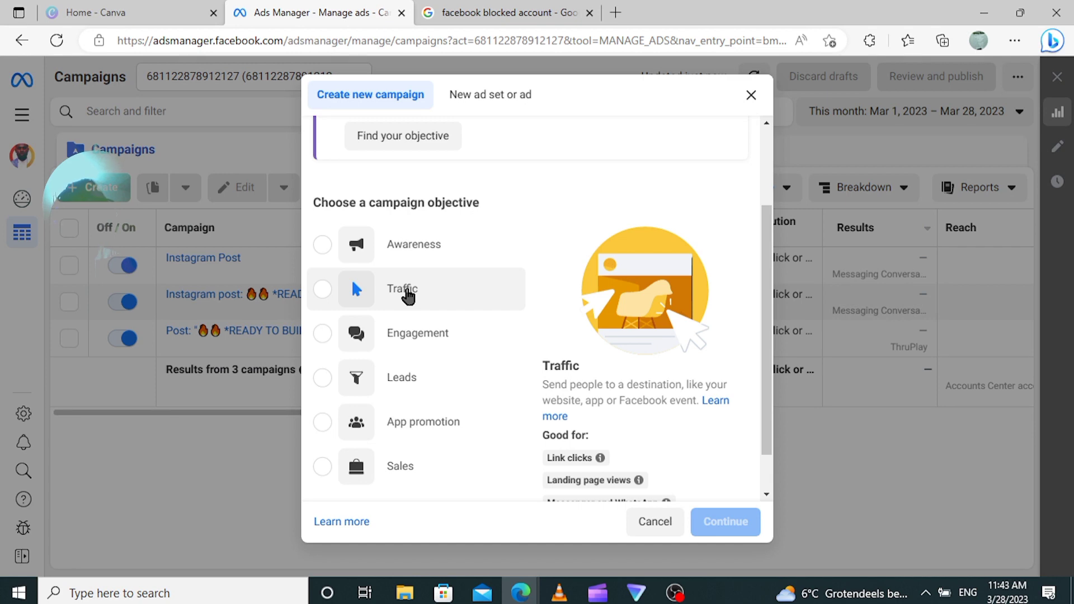
{"action": "scroll", "coordinate": [400, 292], "scroll_direction": "down", "scroll_amount": 1}
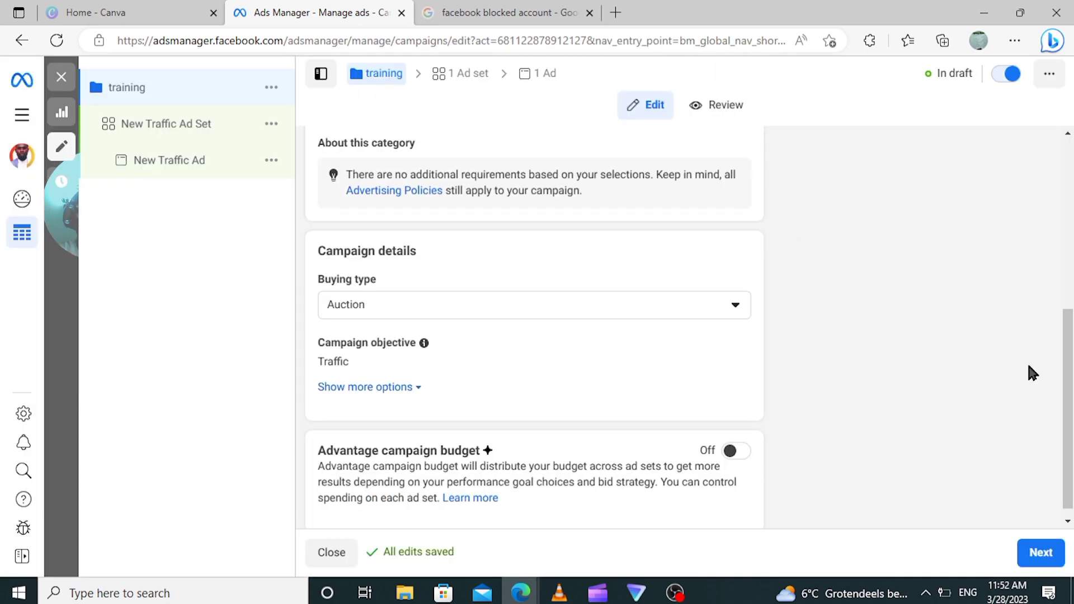
Advance from the campaign details to the ad set setup
{"action": "left_click_drag", "start_coordinate": [1070, 388], "coordinate": [1070, 394]}
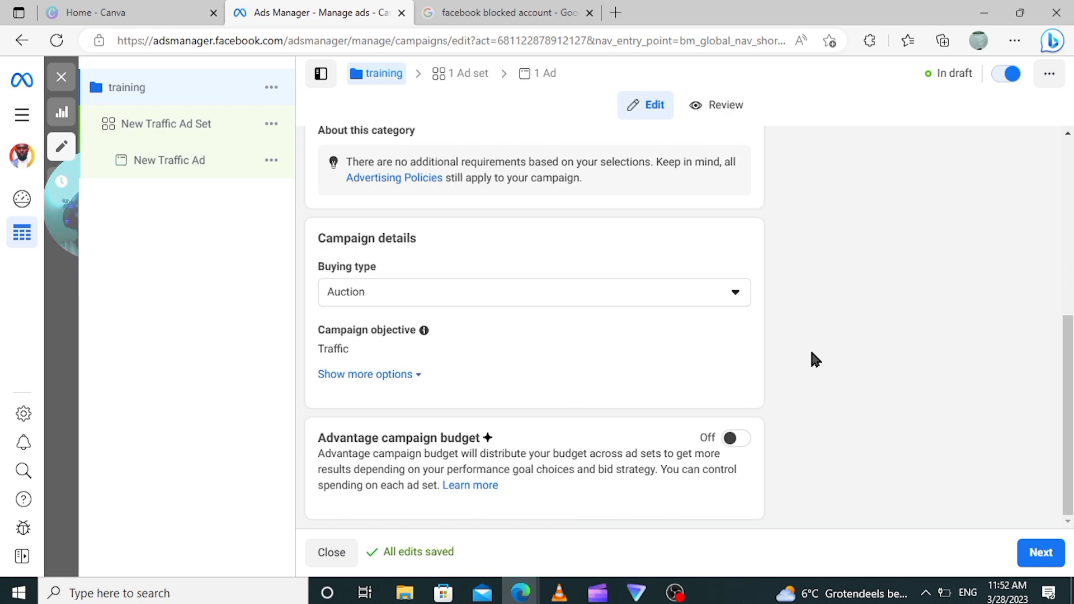
{"action": "left_click", "coordinate": [1033, 544]}
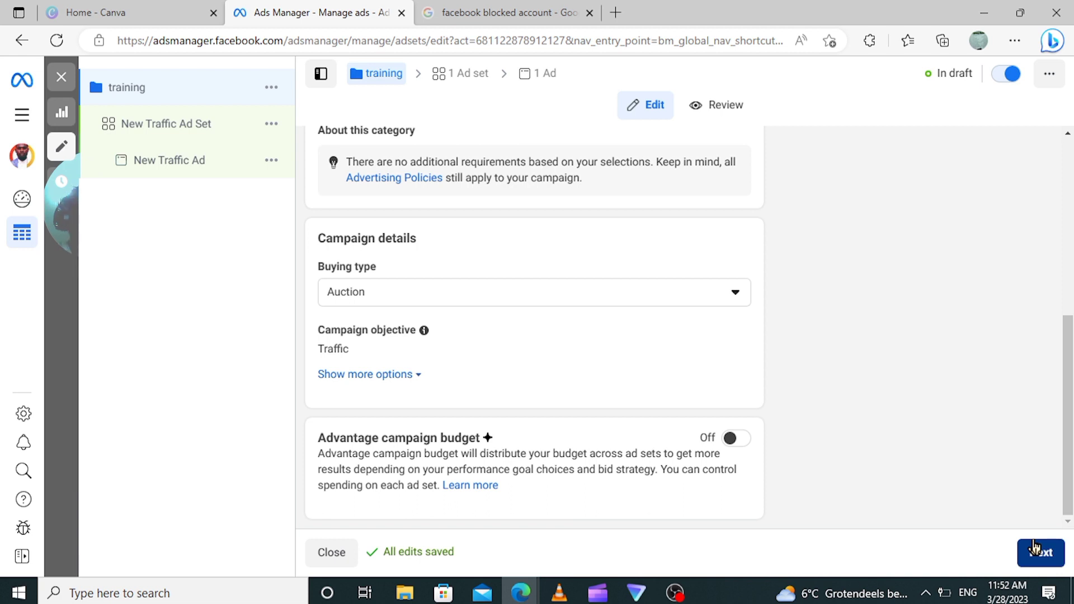
{"action": "left_click", "coordinate": [1034, 547]}
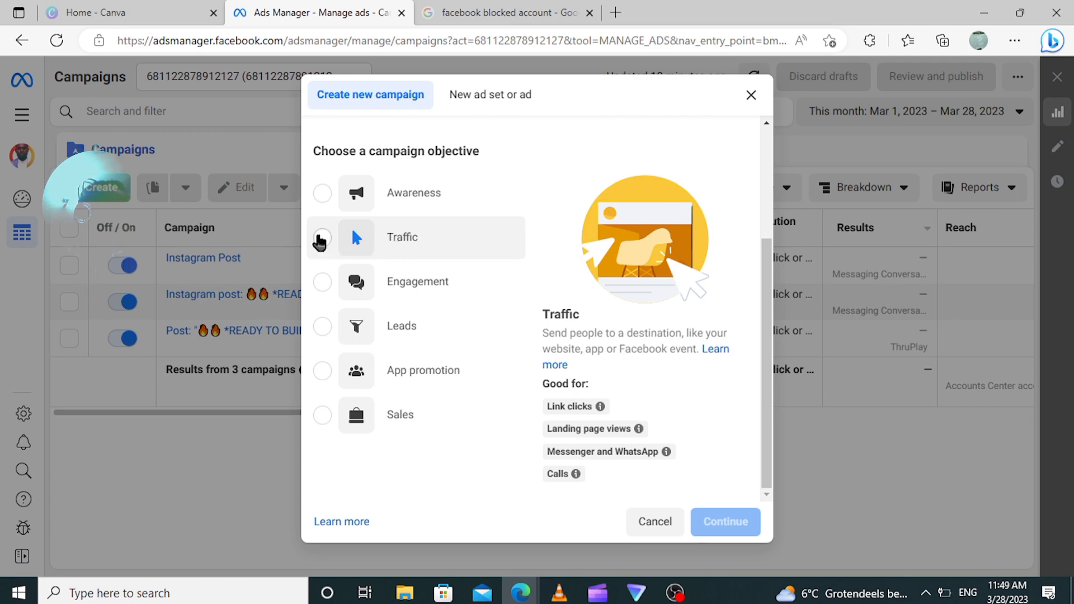
Choose Traffic as the campaign objective and continue to create the draft campaign
{"action": "left_click", "coordinate": [320, 239]}
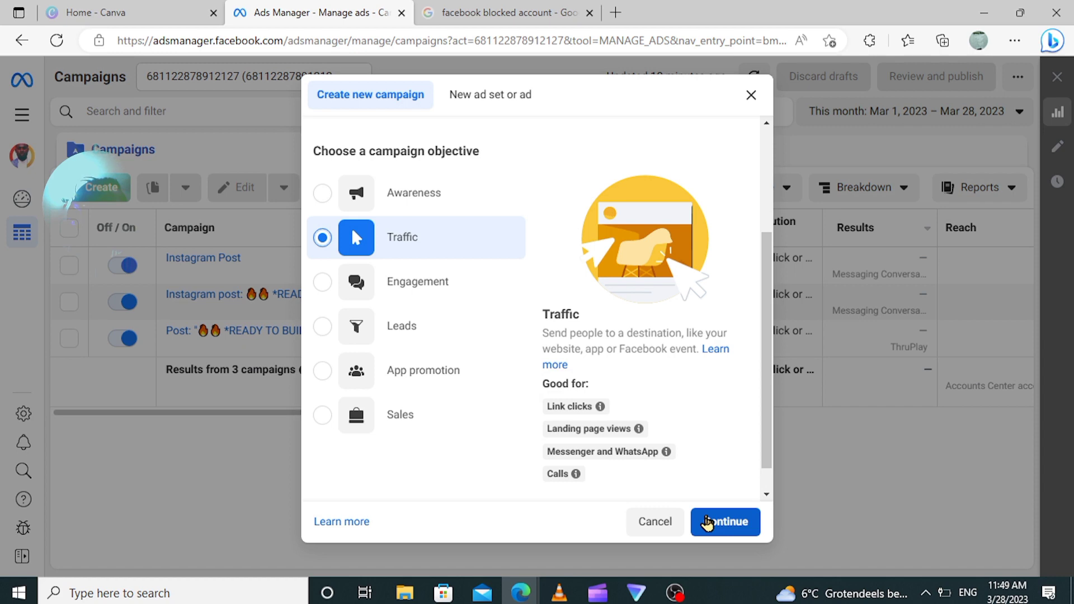
{"action": "left_click", "coordinate": [706, 521]}
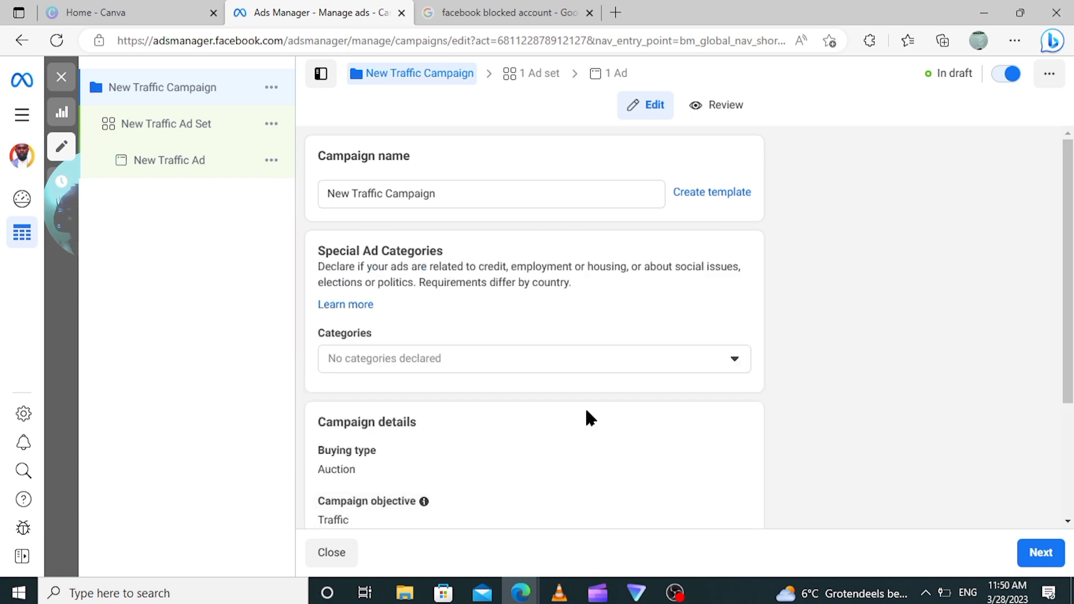
Rename the campaign from 'New Traffic Campaign' to 'training'
{"action": "left_click", "coordinate": [474, 196]}
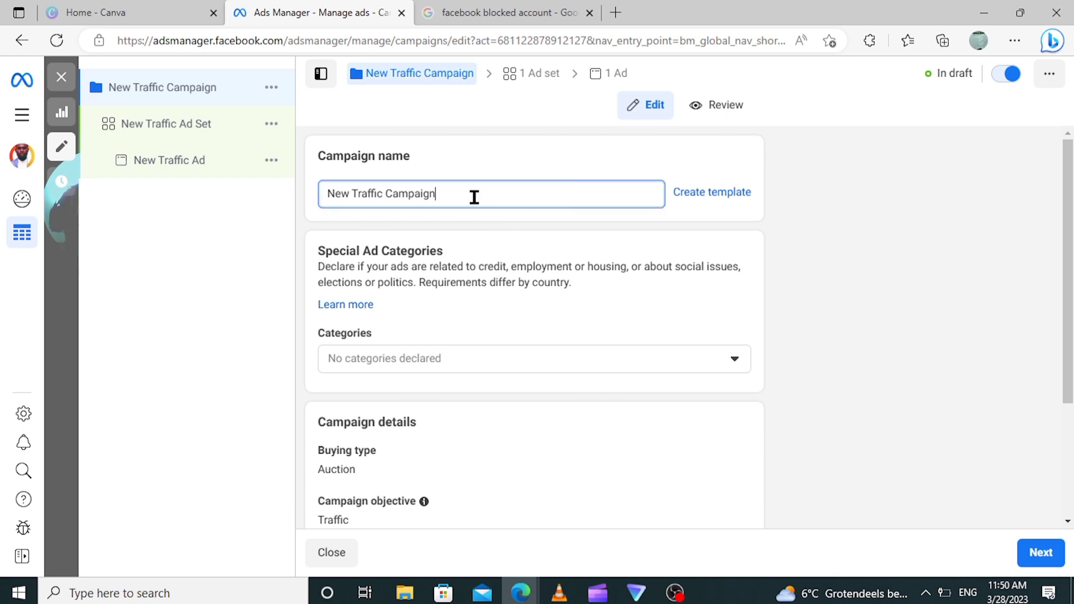
{"action": "key", "text": "BackSpace"}
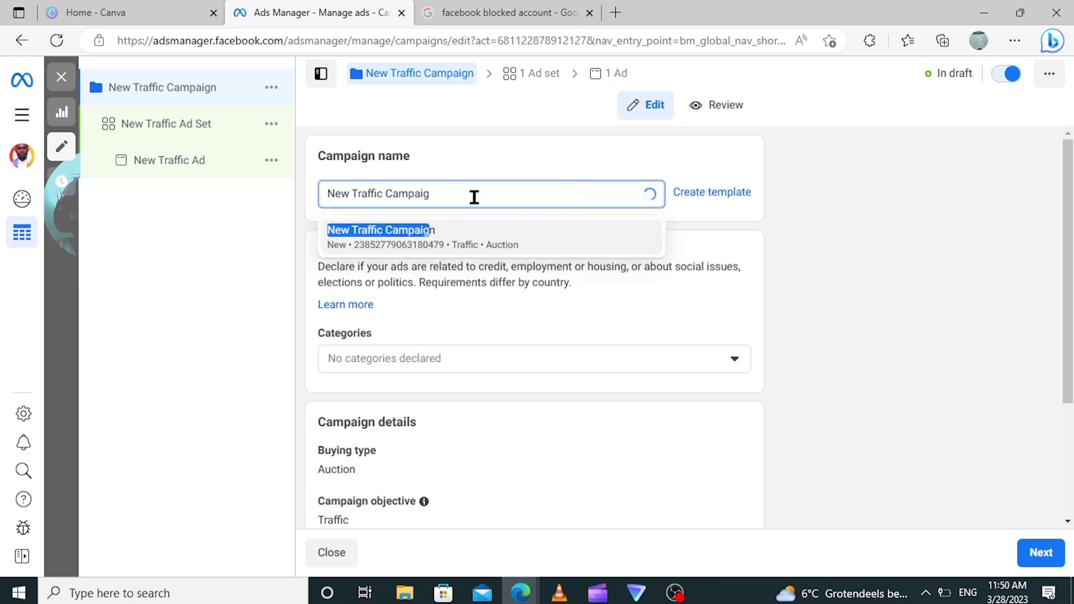
{"action": "key", "text": "BackSpace"}
{"action": "key", "text": "BackSpace"}
{"action": "key", "text": "BackSpace"}
{"action": "key", "text": "BackSpace"}
{"action": "key", "text": "BackSpace"}
{"action": "key", "text": "BackSpace"}
{"action": "key", "text": "BackSpace"}
{"action": "key", "text": "BackSpace"}
{"action": "key", "text": "BackSpace"}
{"action": "key", "text": "BackSpace"}
{"action": "key", "text": "BackSpace"}
{"action": "key", "text": "BackSpace"}
{"action": "key", "text": "BackSpace"}
{"action": "key", "text": "BackSpace"}
{"action": "key", "text": "BackSpace"}
{"action": "key", "text": "BackSpace"}
{"action": "key", "text": "BackSpace"}
{"action": "key", "text": "BackSpace"}
{"action": "key", "text": "BackSpace"}
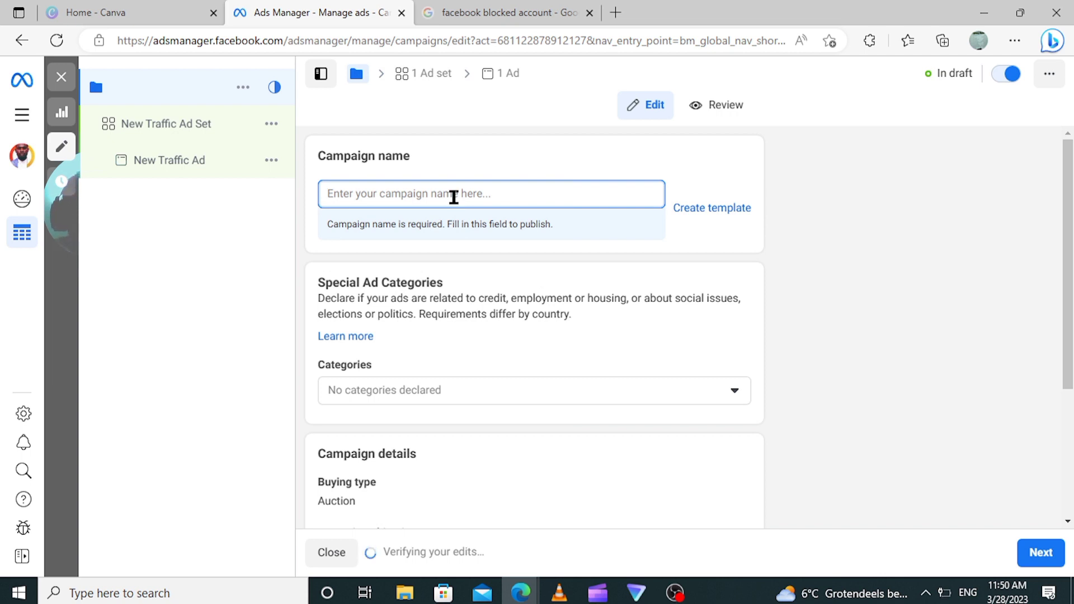
{"action": "type", "text": "tr"}
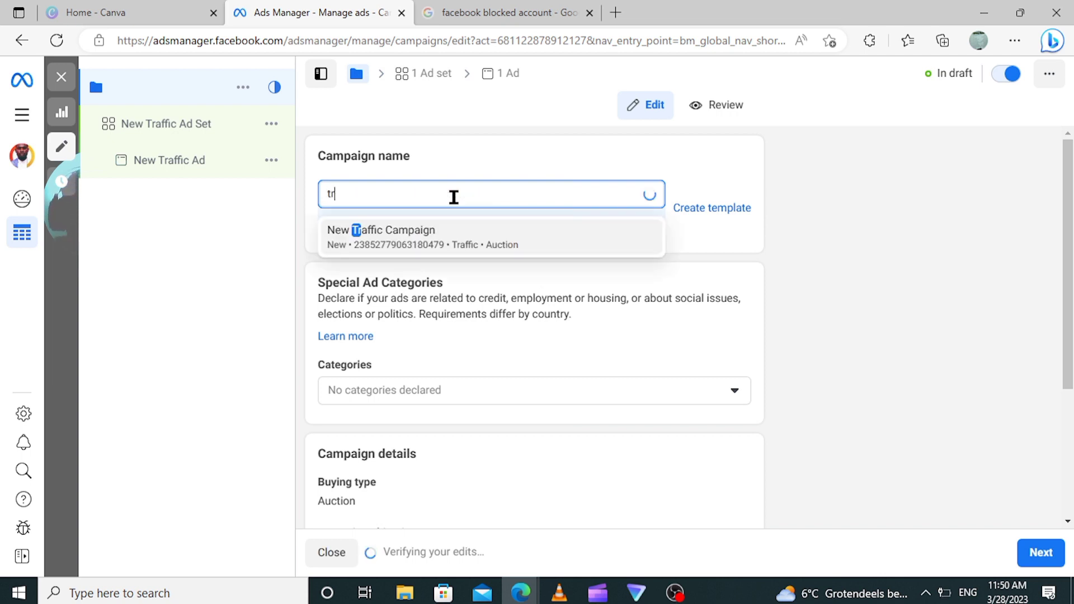
{"action": "type", "text": "aining"}
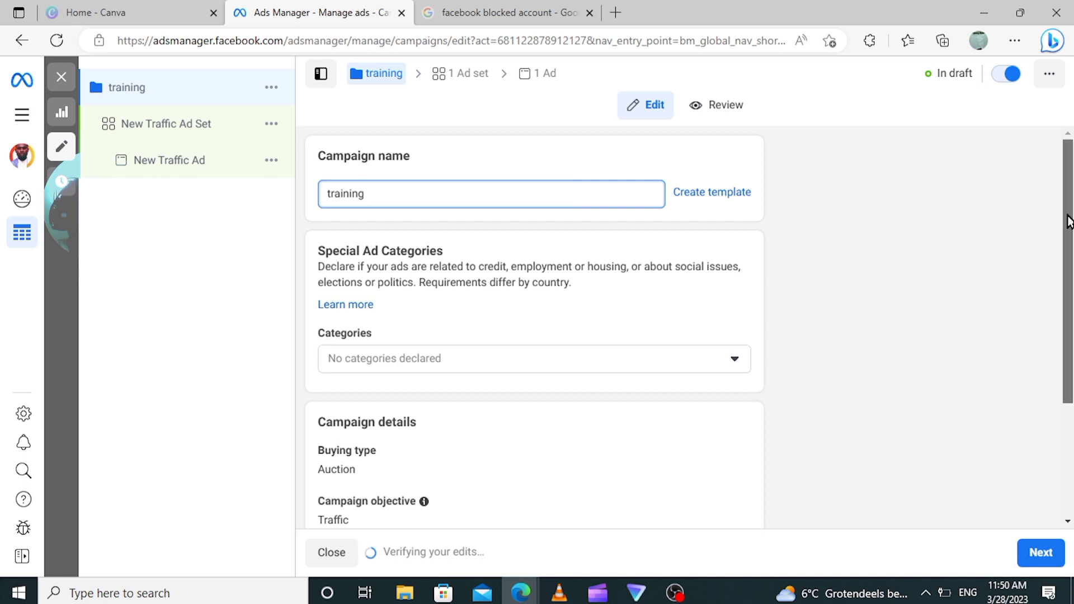
{"action": "scroll", "coordinate": [771, 285], "scroll_direction": "down", "scroll_amount": 2}
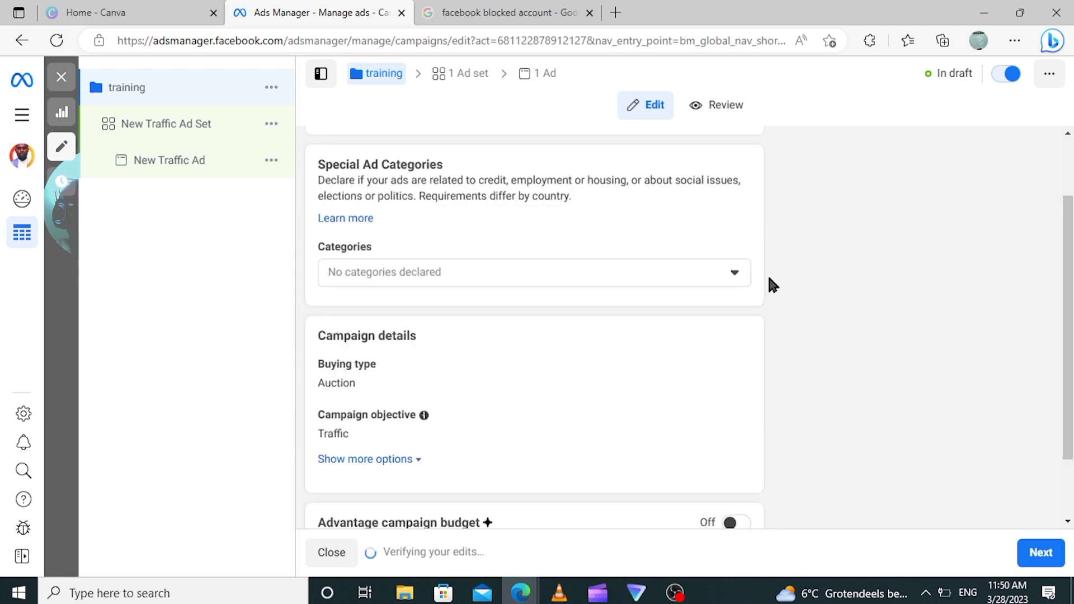
Declare Employment as the campaign's special ad category, keeping Nigeria as the country
{"action": "left_click", "coordinate": [735, 273]}
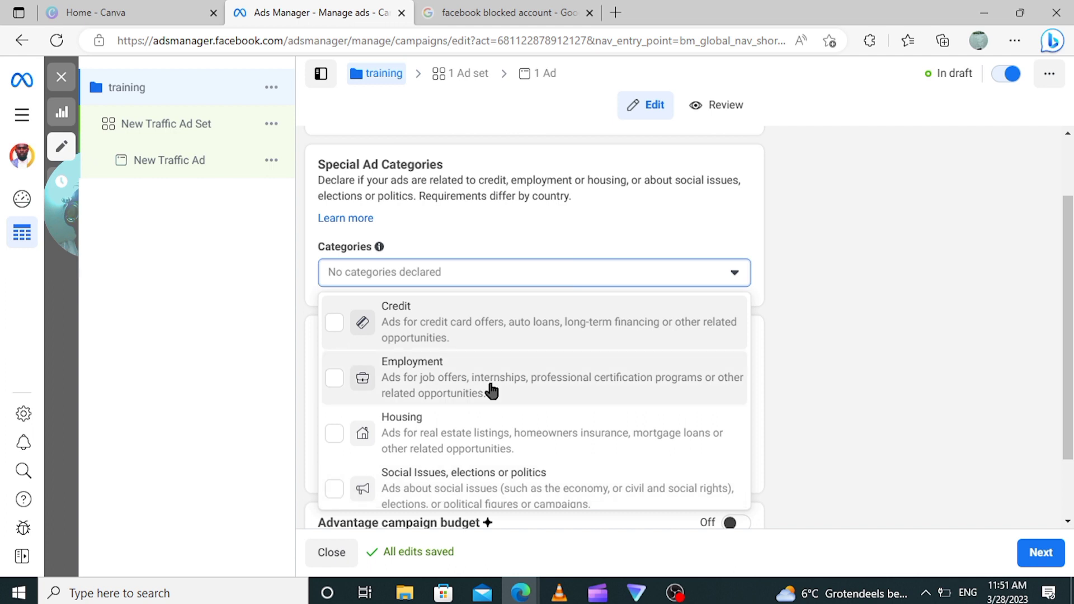
{"action": "left_click", "coordinate": [334, 378]}
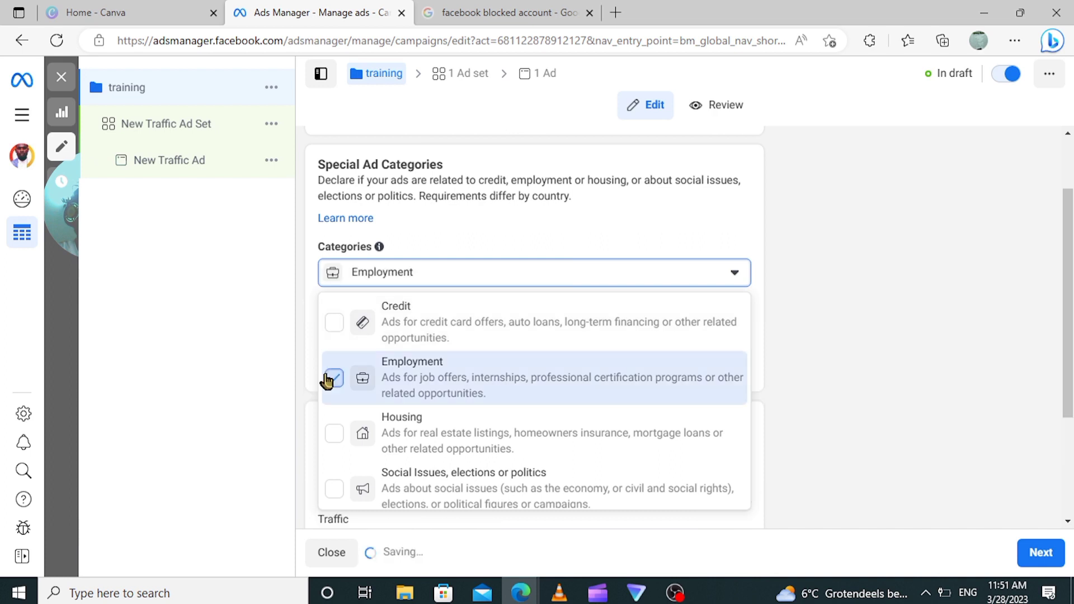
{"action": "scroll", "coordinate": [1069, 278], "scroll_direction": "down", "scroll_amount": 1}
{"action": "left_click_drag", "start_coordinate": [1069, 278], "coordinate": [1070, 313]}
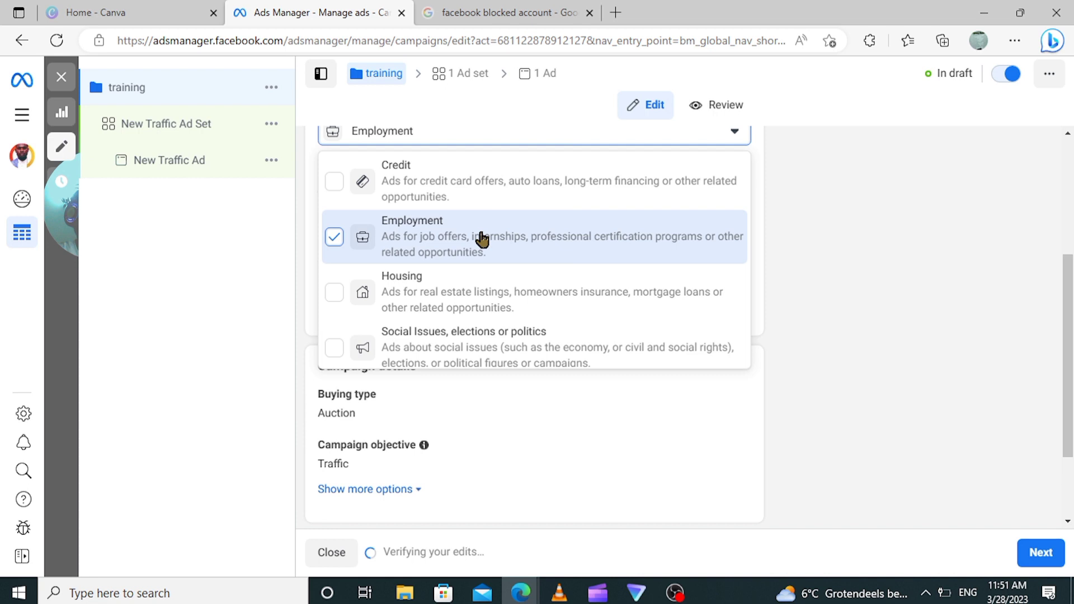
{"action": "key", "text": "Escape"}
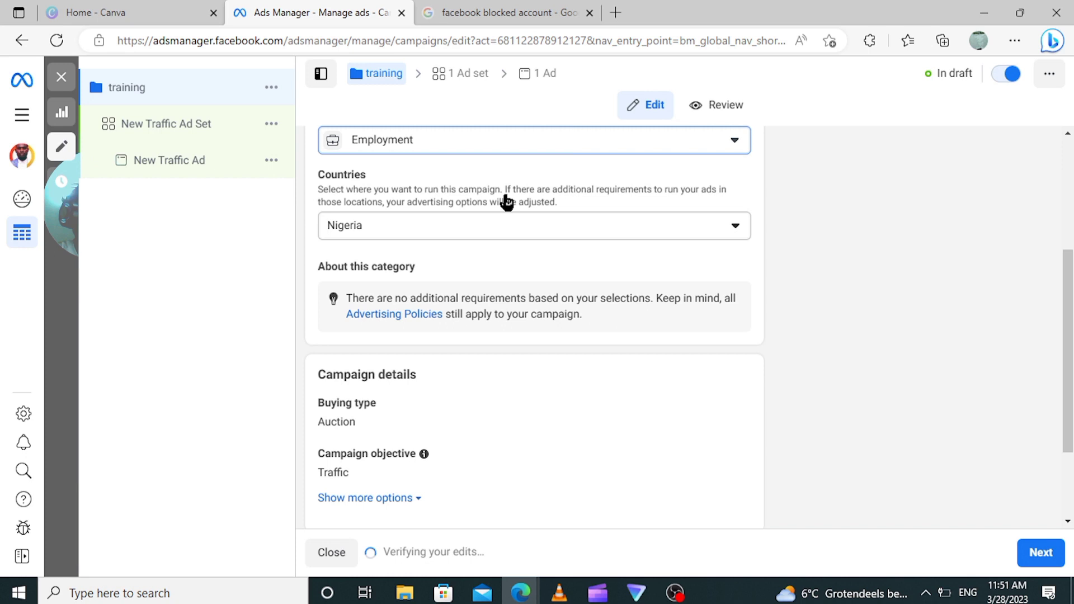
{"action": "left_click", "coordinate": [407, 227]}
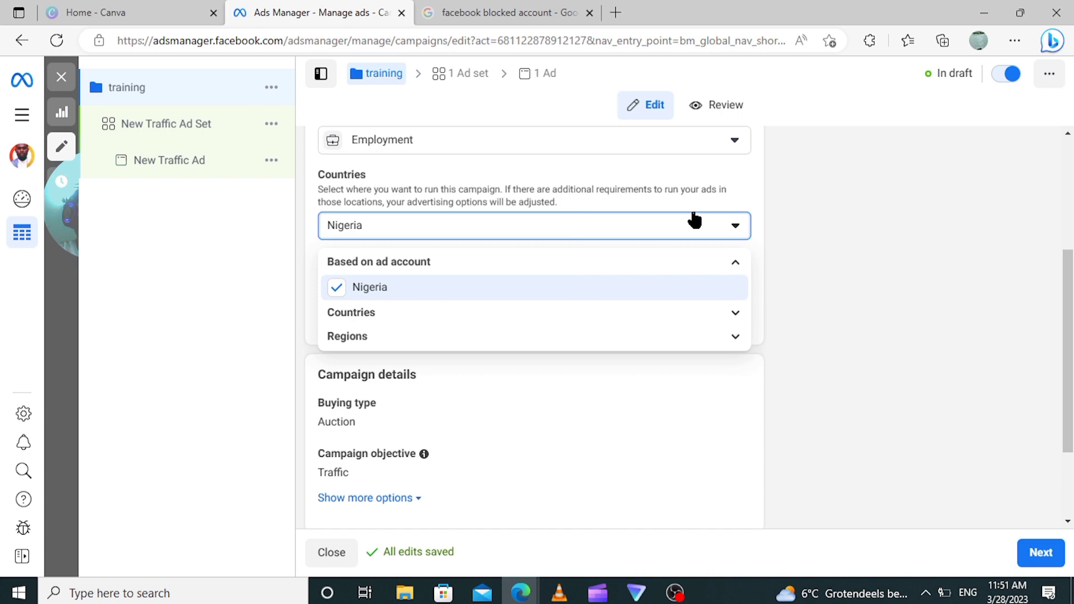
{"action": "left_click", "coordinate": [573, 232]}
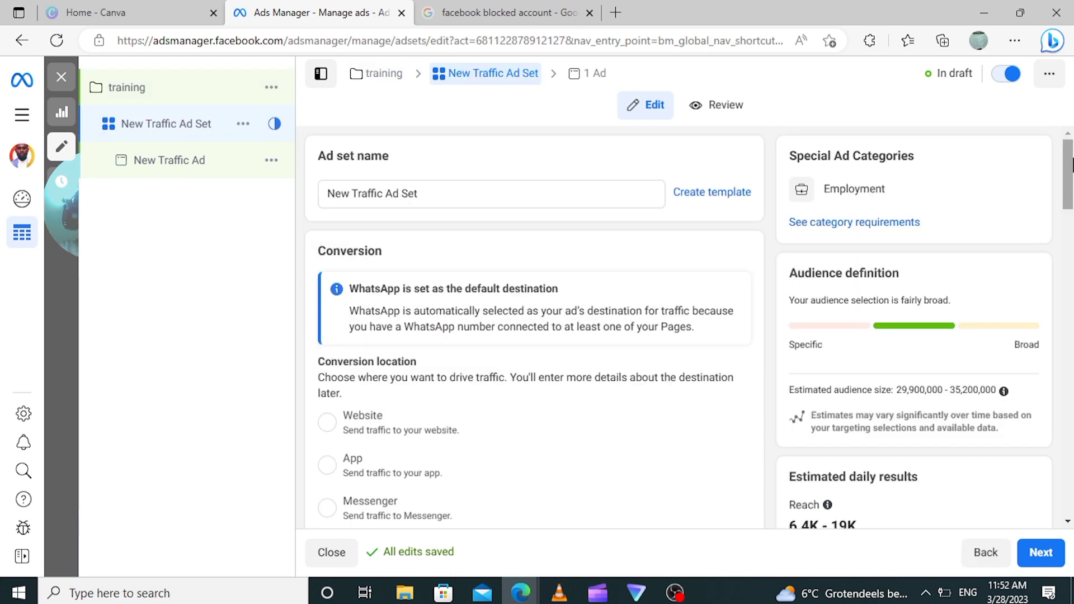
Replace the default ad set name with 'trainding ads'
{"action": "left_click_drag", "start_coordinate": [1071, 165], "coordinate": [1068, 170]}
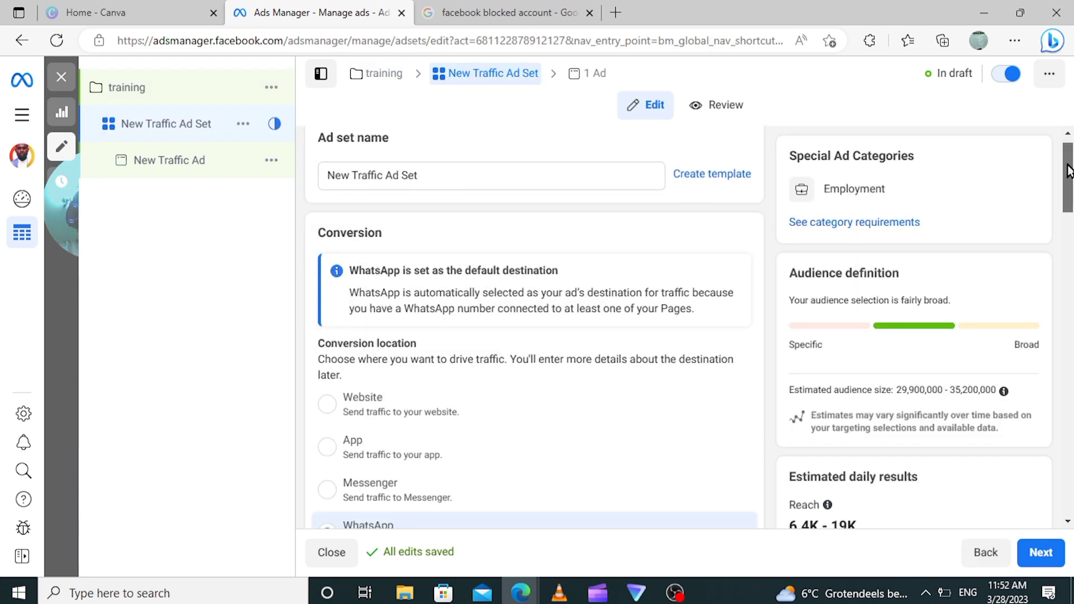
{"action": "left_click", "coordinate": [499, 170]}
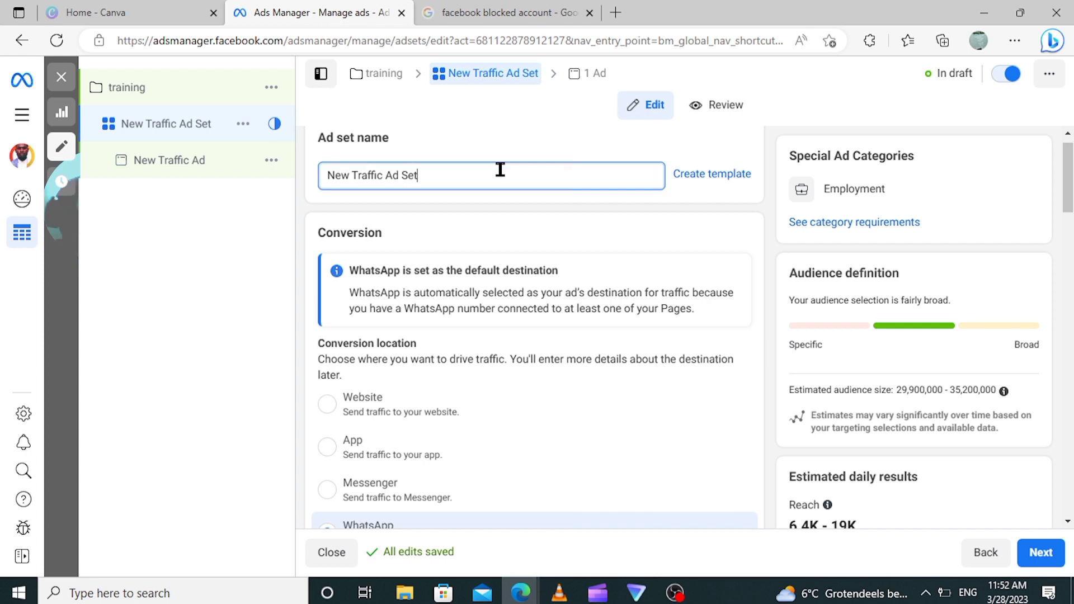
{"action": "key", "text": "BackSpace"}
{"action": "key", "text": "BackSpace"}
{"action": "key", "text": "BackSpace"}
{"action": "key", "text": "BackSpace"}
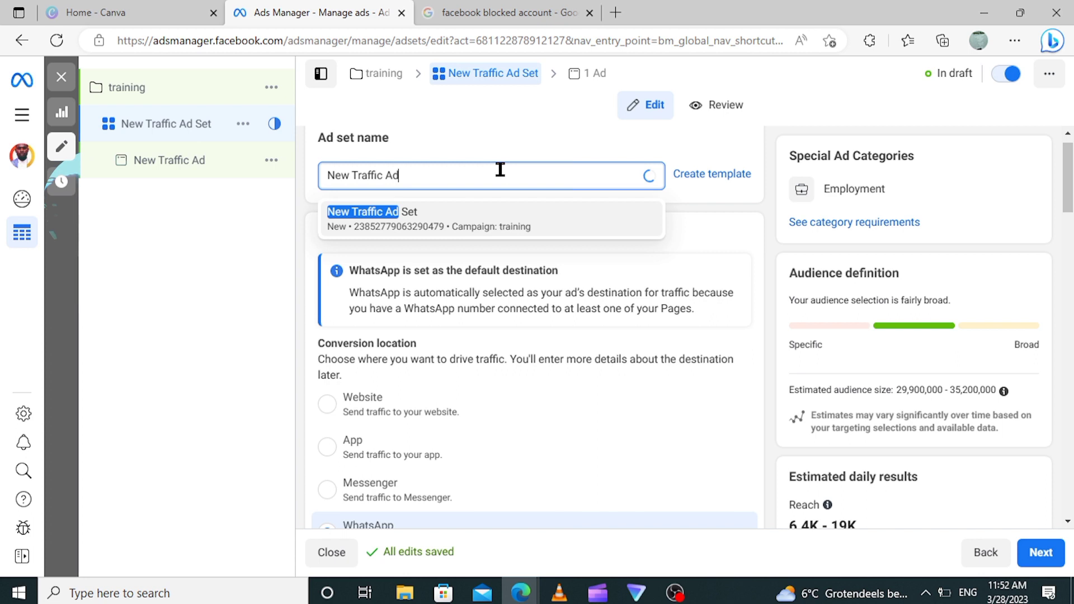
{"action": "key", "text": "ctrl+a"}
{"action": "key", "text": "BackSpace"}
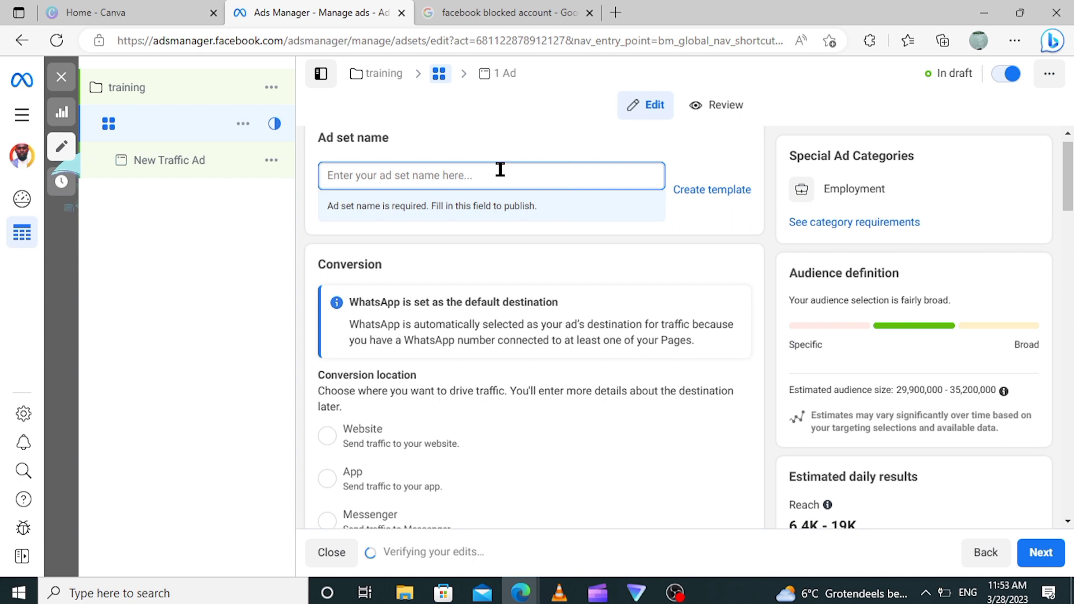
{"action": "type", "text": "trainding"}
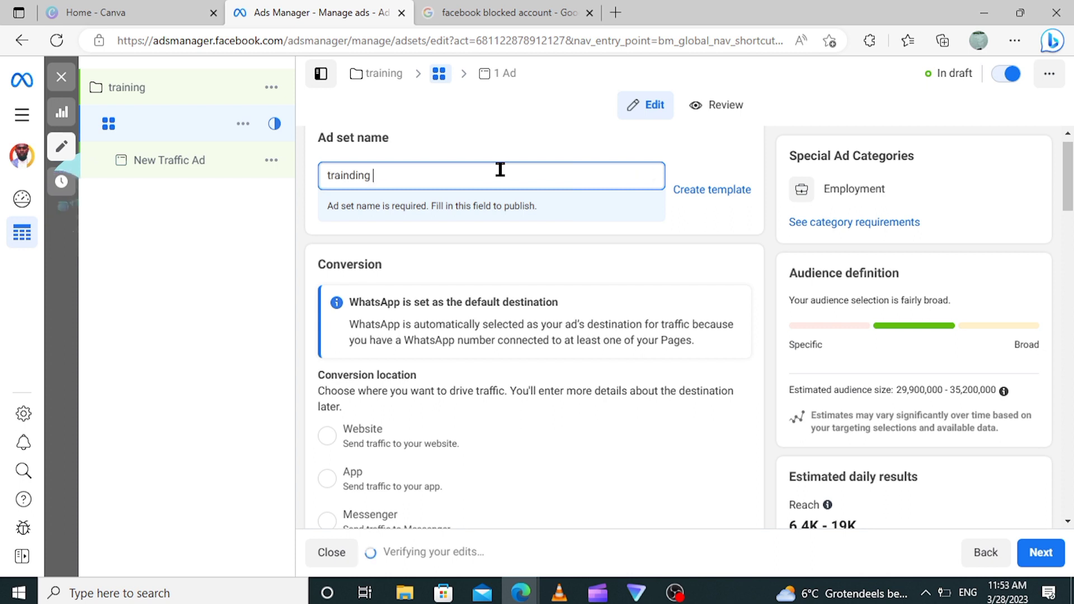
{"action": "type", "text": " ads"}
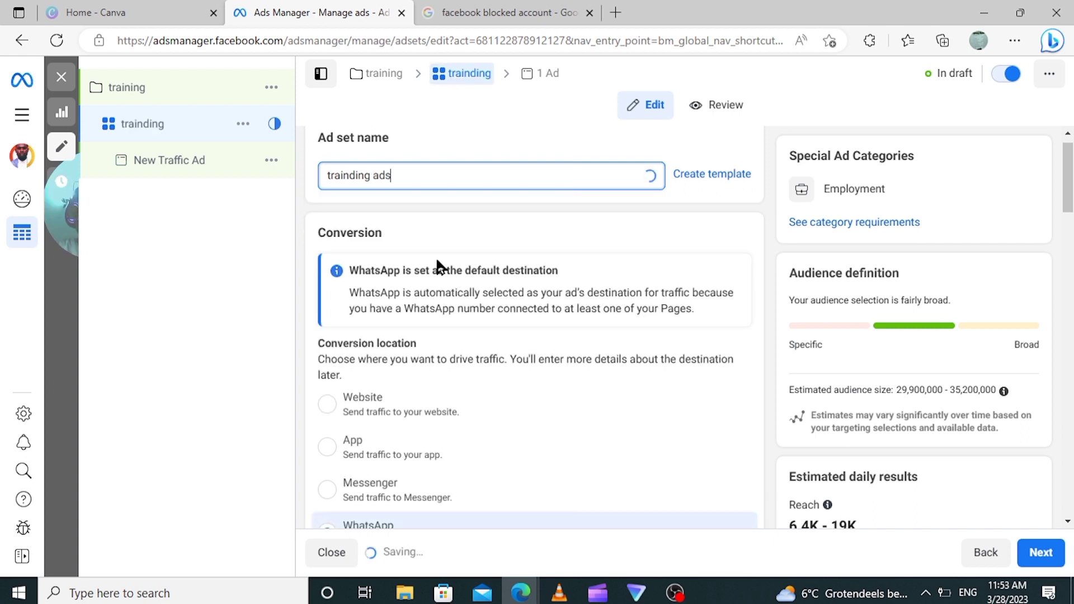
{"action": "left_click_drag", "start_coordinate": [1069, 189], "coordinate": [1069, 217]}
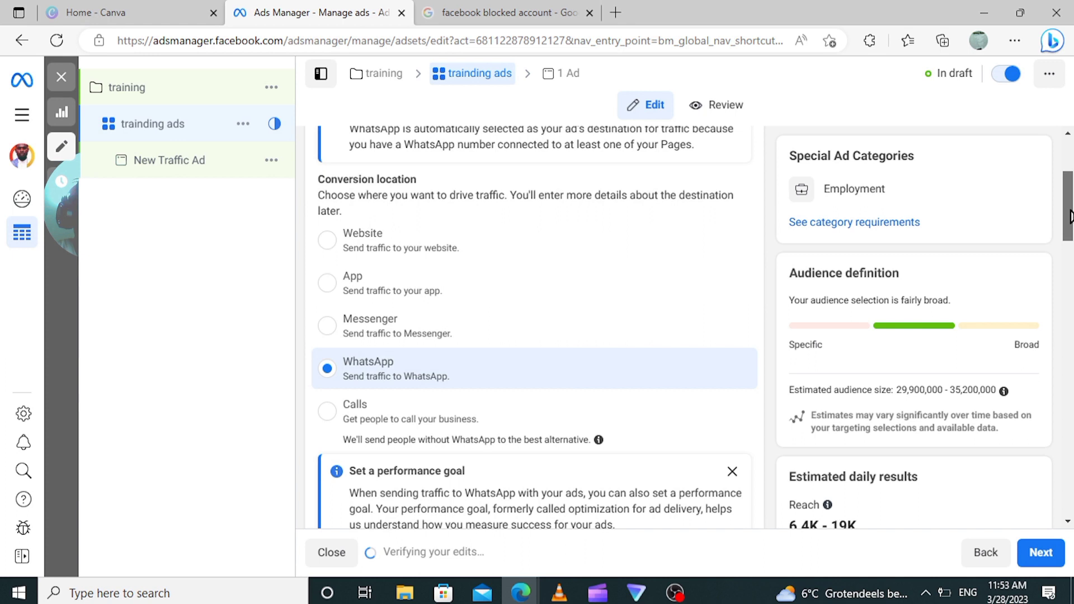
{"action": "scroll", "coordinate": [382, 188], "scroll_direction": "down", "scroll_amount": 1}
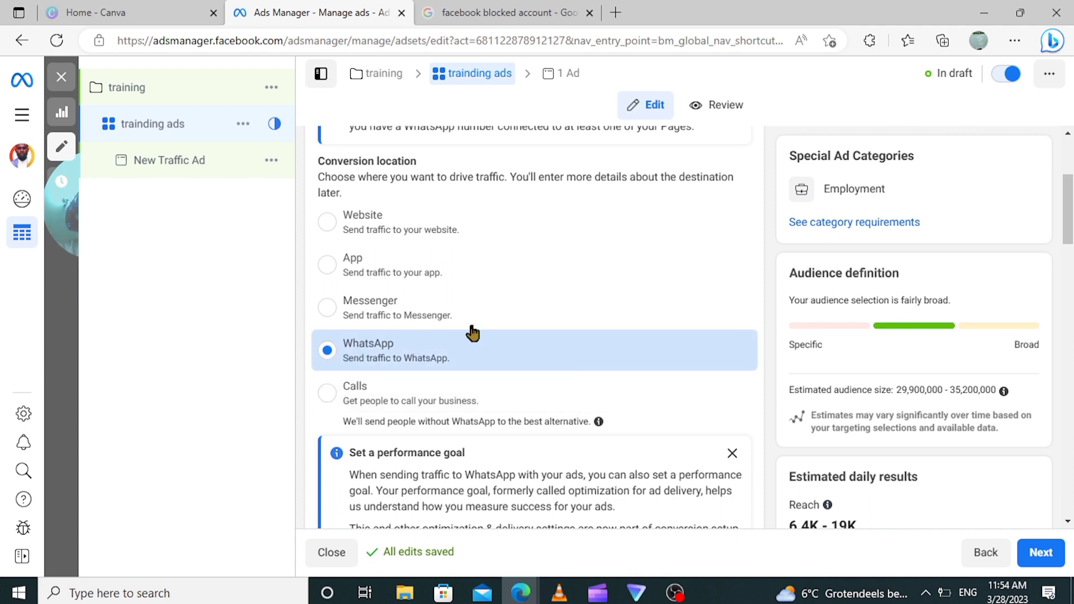
Open the ad set's Page choices and expand the Personal group down to mypage
{"action": "left_click_drag", "start_coordinate": [1069, 235], "coordinate": [1071, 317]}
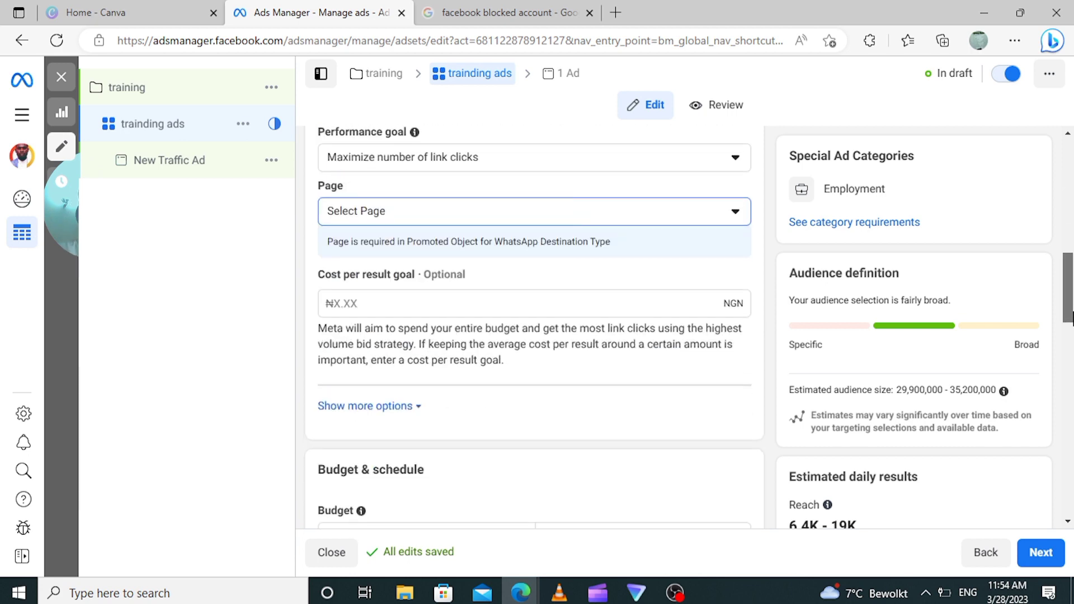
{"action": "left_click_drag", "start_coordinate": [1071, 316], "coordinate": [1071, 320]}
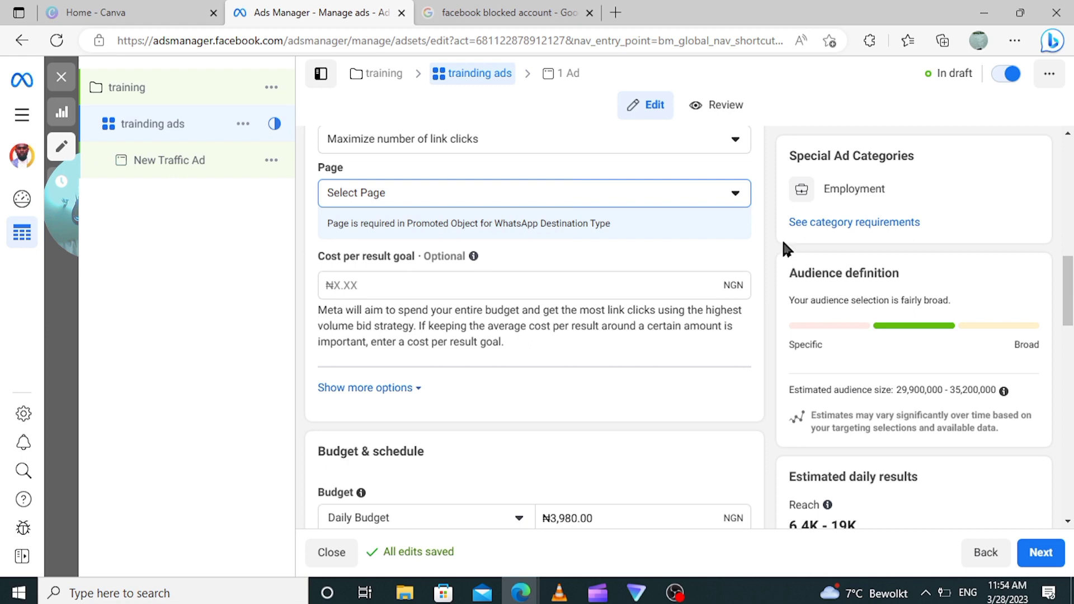
{"action": "left_click", "coordinate": [736, 197]}
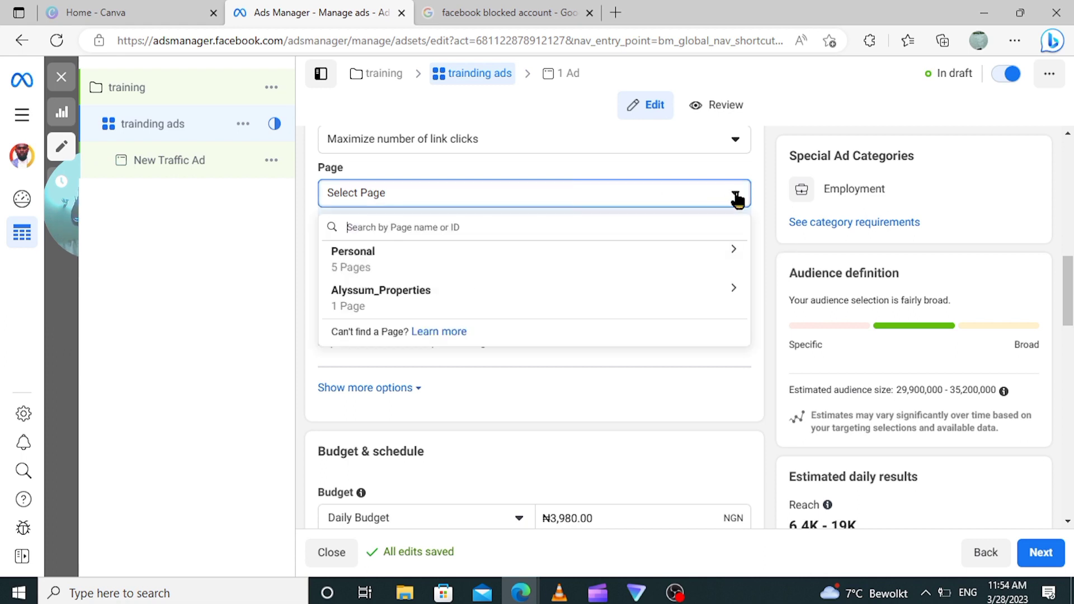
{"action": "left_click", "coordinate": [727, 254]}
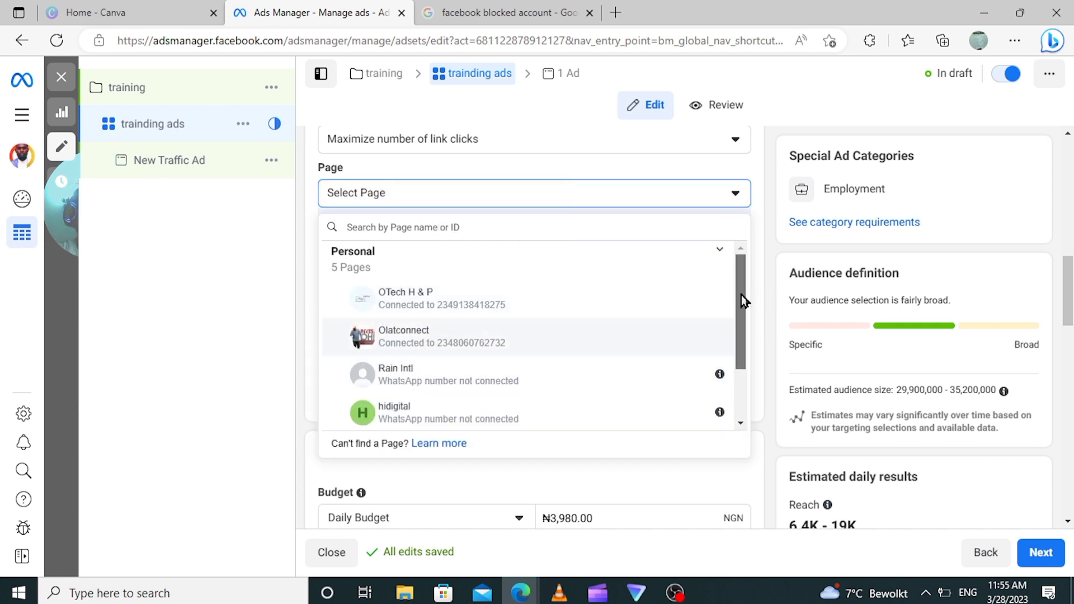
{"action": "scroll", "coordinate": [739, 302], "scroll_direction": "down", "scroll_amount": 2}
{"action": "left_click_drag", "start_coordinate": [740, 303], "coordinate": [741, 358]}
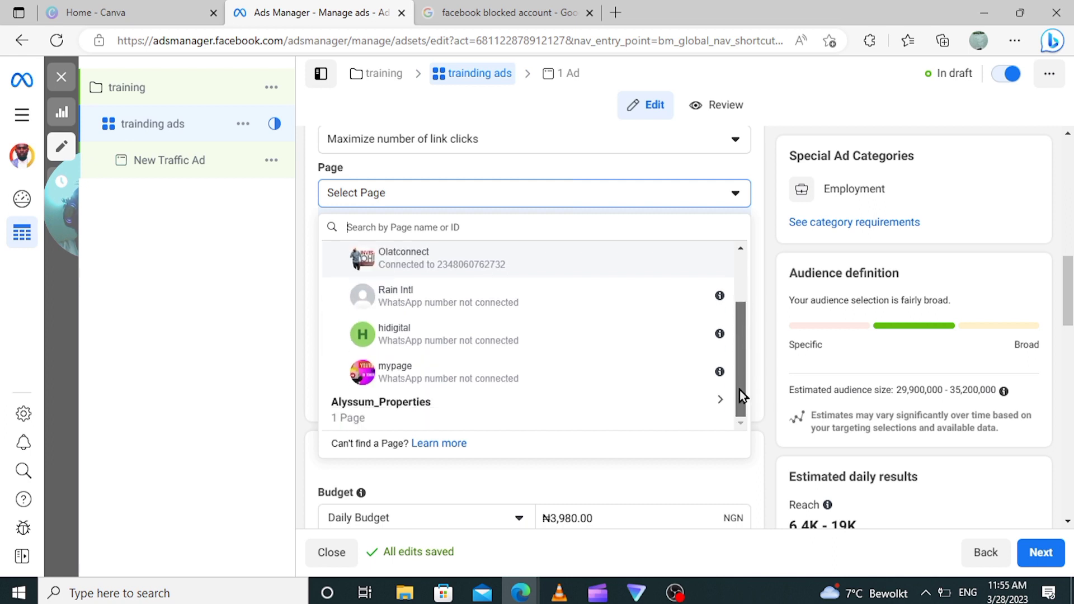
Choose mypage as the Page and submit a Nigerian WhatsApp number for a verification code
{"action": "left_click", "coordinate": [390, 372]}
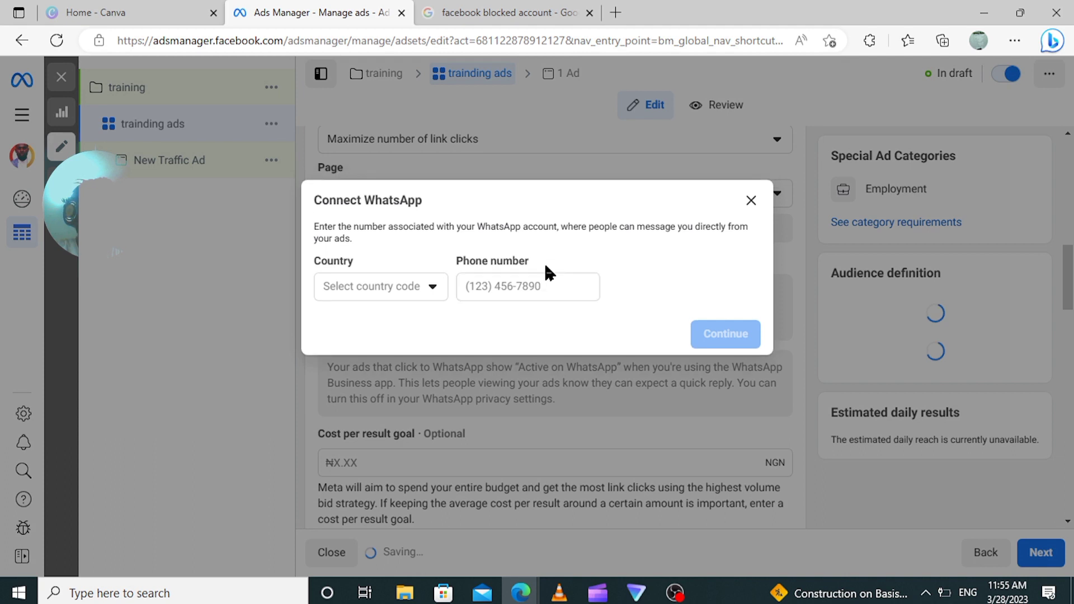
{"action": "left_click", "coordinate": [428, 291]}
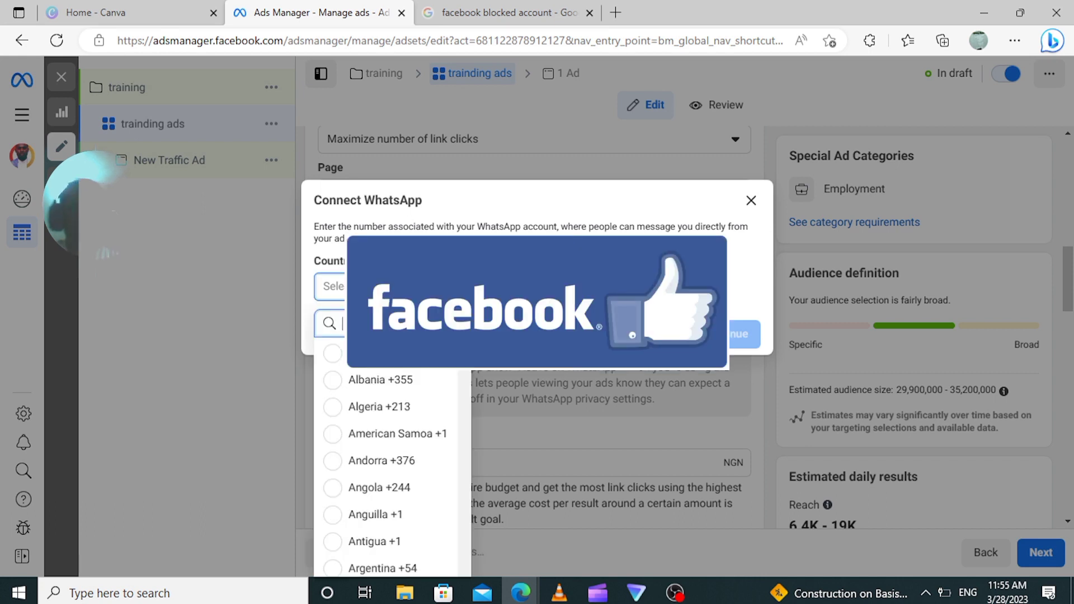
{"action": "type", "text": "ni"}
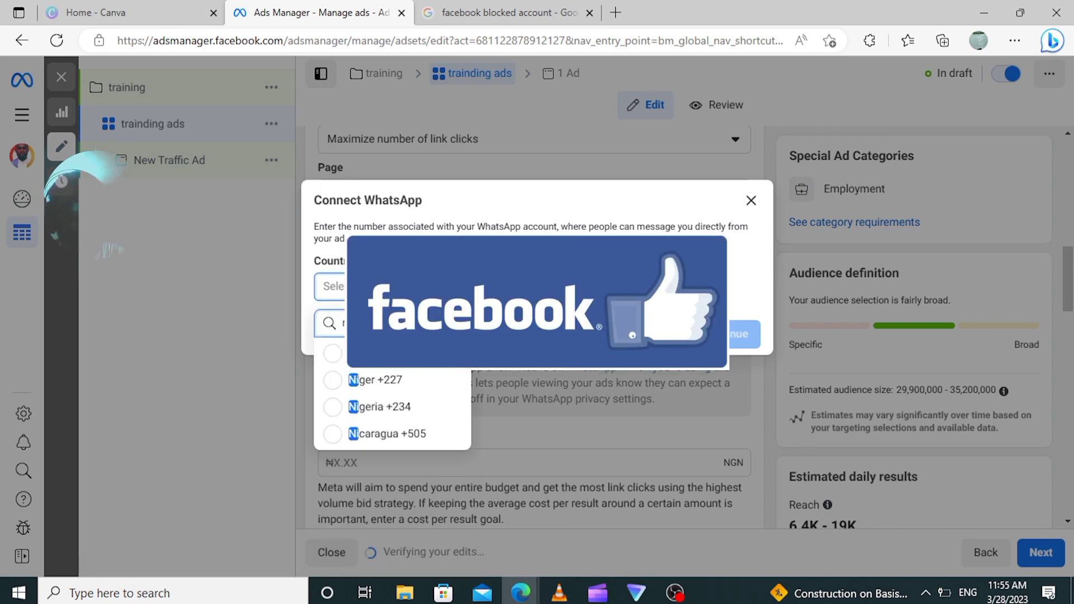
{"action": "type", "text": "ger"}
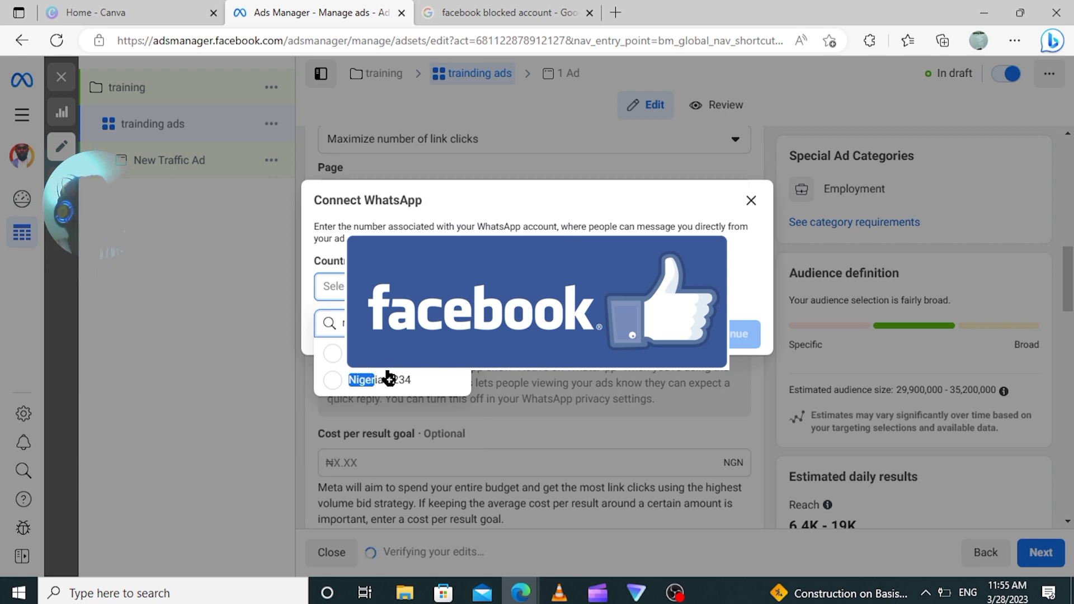
{"action": "left_click", "coordinate": [387, 378]}
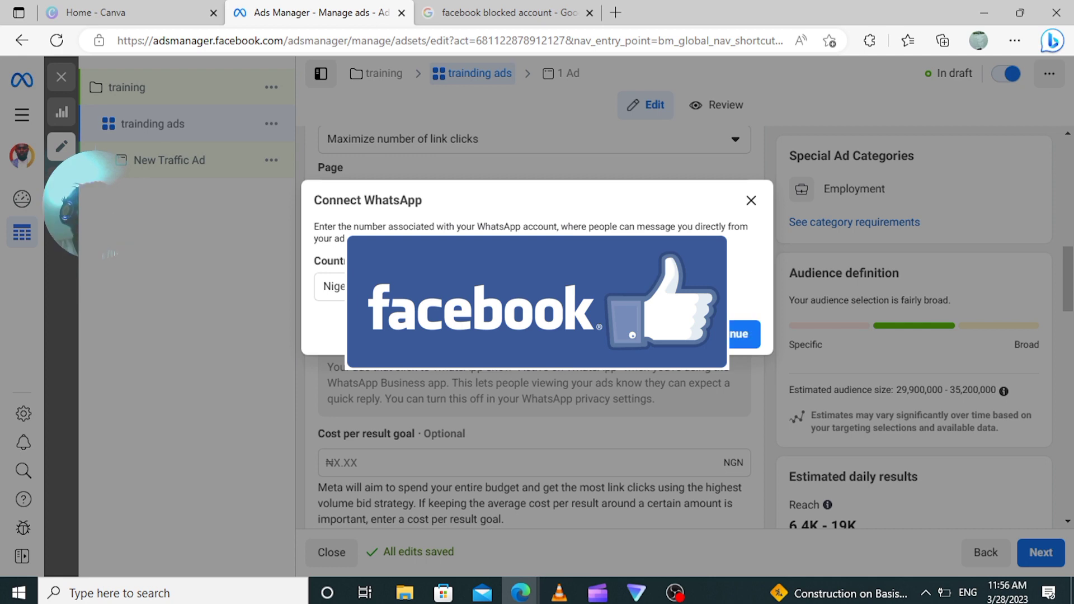
{"action": "left_click", "coordinate": [744, 334]}
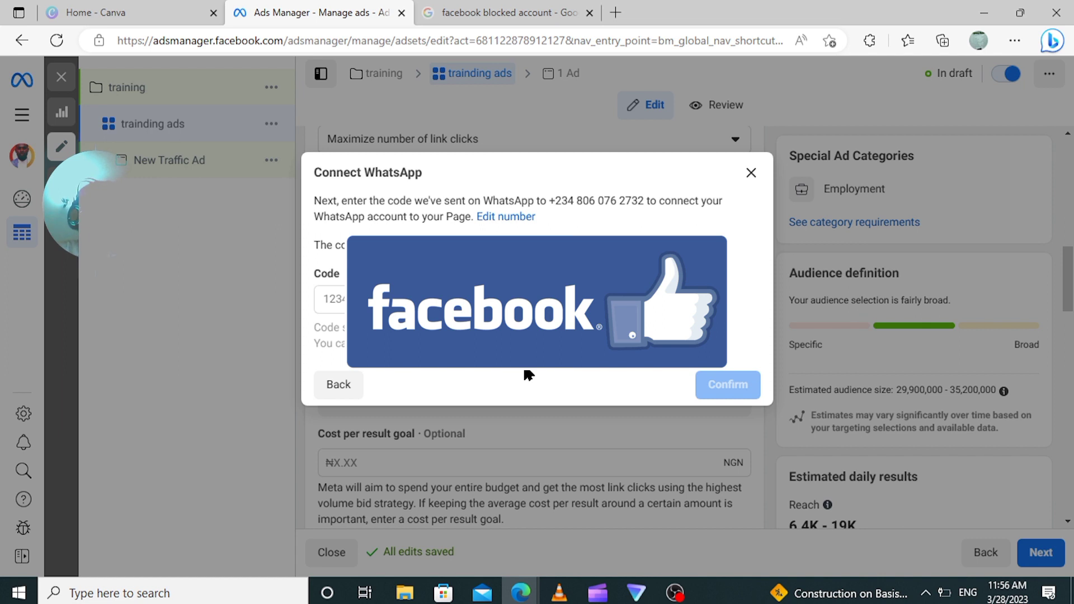
Enter the WhatsApp verification code and confirm to connect mypage to WhatsApp Business
{"action": "left_click", "coordinate": [330, 299]}
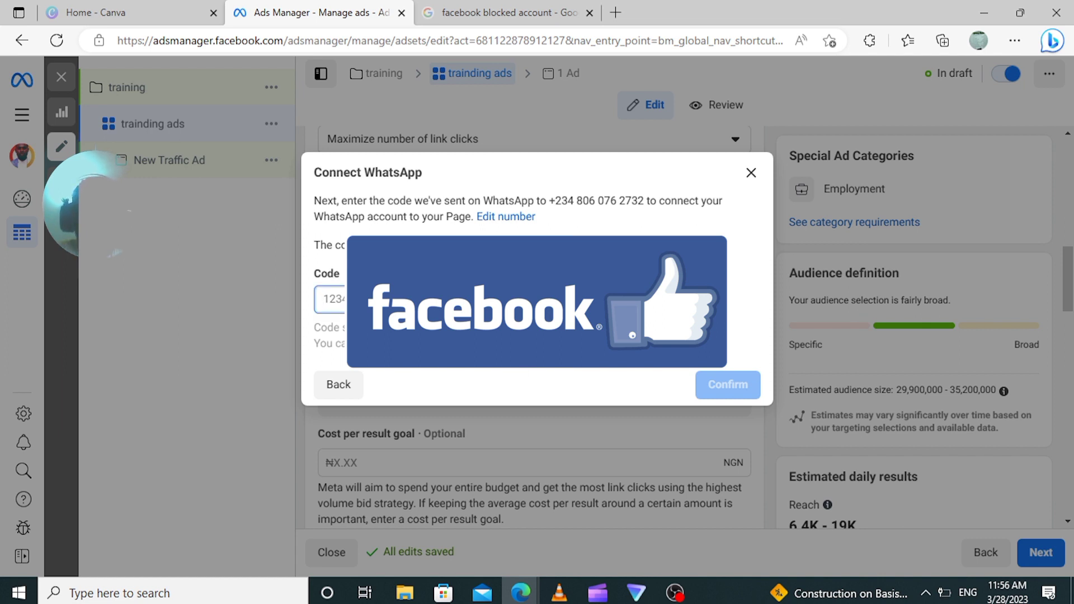
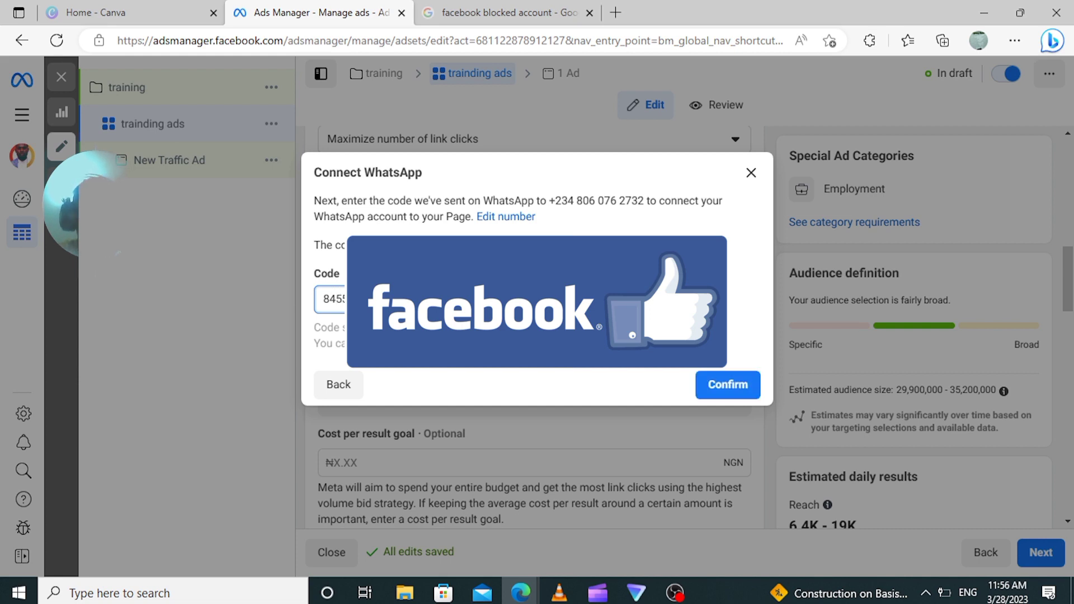
{"action": "left_click", "coordinate": [727, 386]}
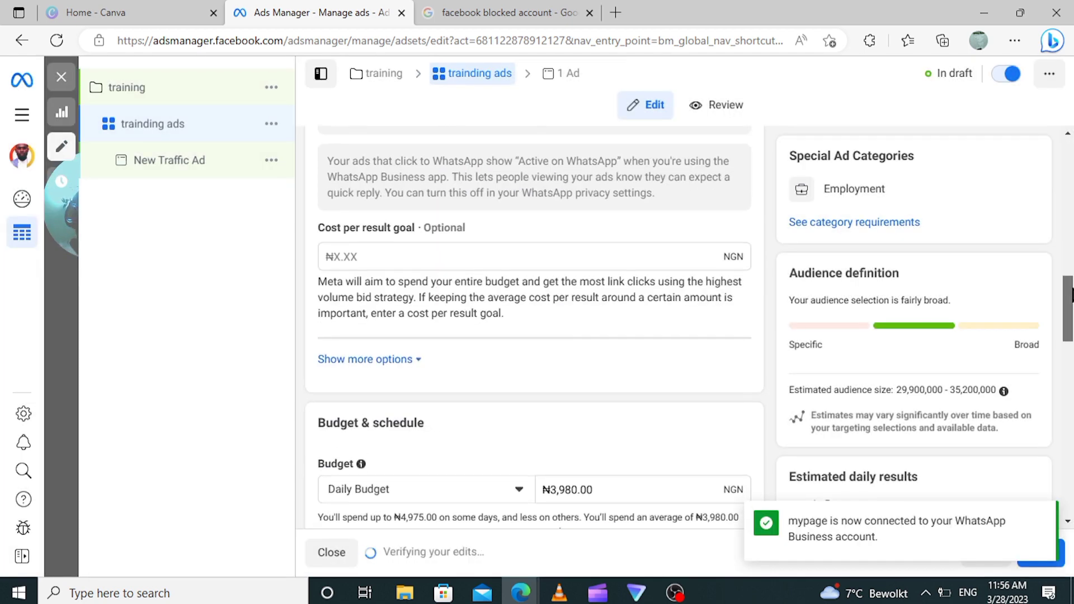
Replace the ad set's daily budget with 700,000
{"action": "left_click_drag", "start_coordinate": [1070, 291], "coordinate": [1071, 297]}
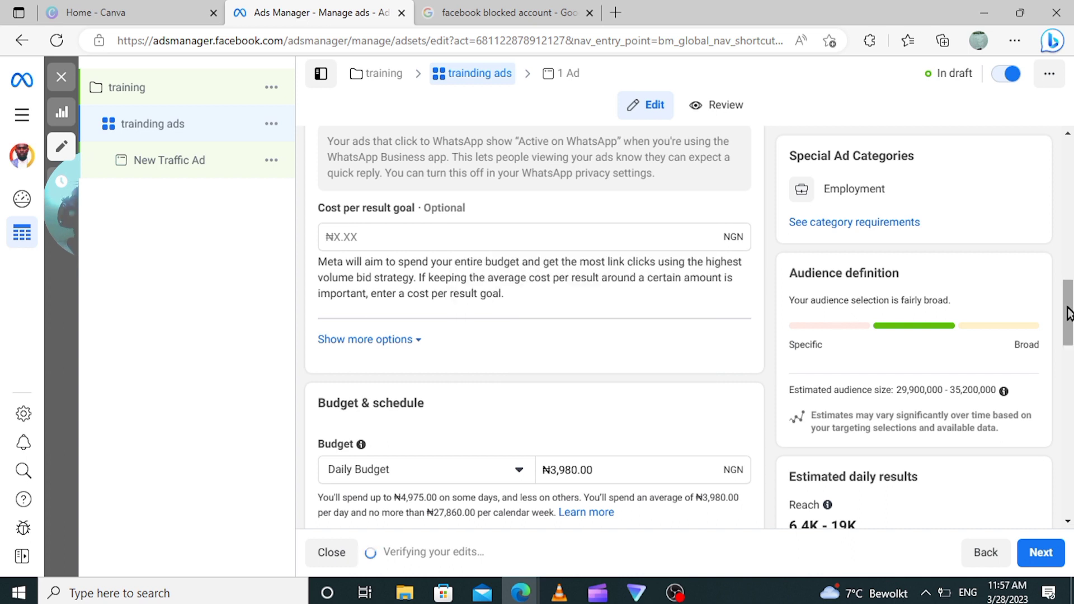
{"action": "left_click_drag", "start_coordinate": [1068, 300], "coordinate": [1068, 347]}
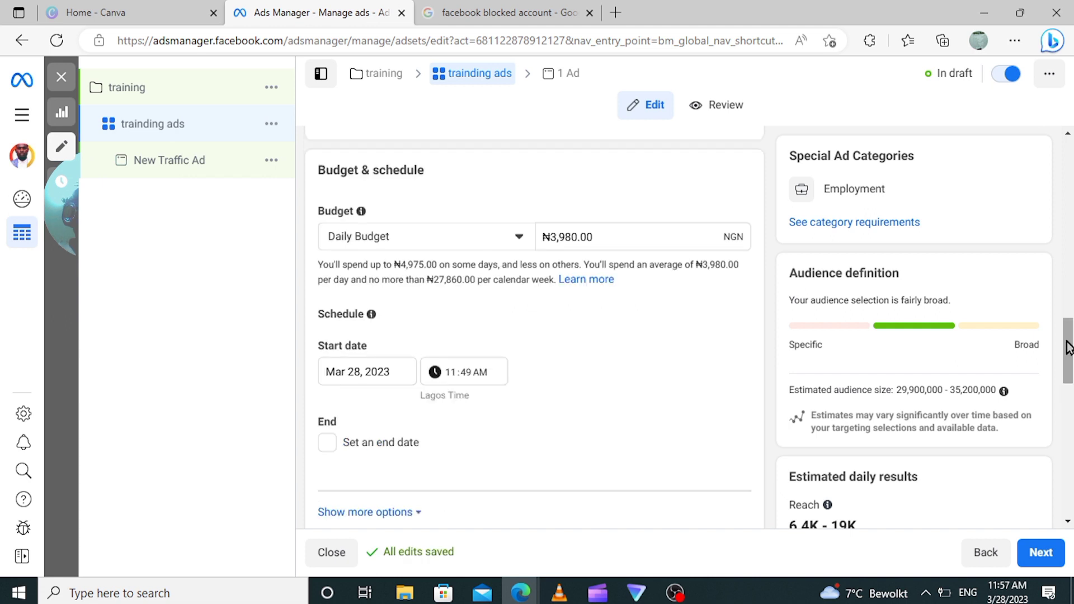
{"action": "left_click", "coordinate": [605, 234]}
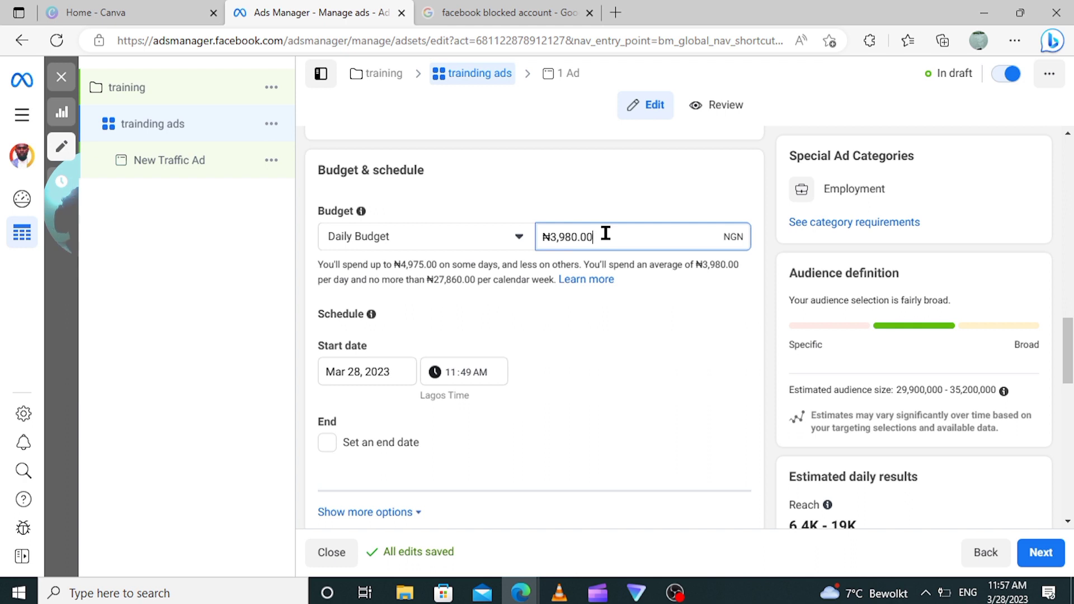
{"action": "key", "text": "BackSpace"}
{"action": "key", "text": "BackSpace"}
{"action": "key", "text": "BackSpace"}
{"action": "key", "text": "BackSpace"}
{"action": "key", "text": "BackSpace"}
{"action": "key", "text": "BackSpace"}
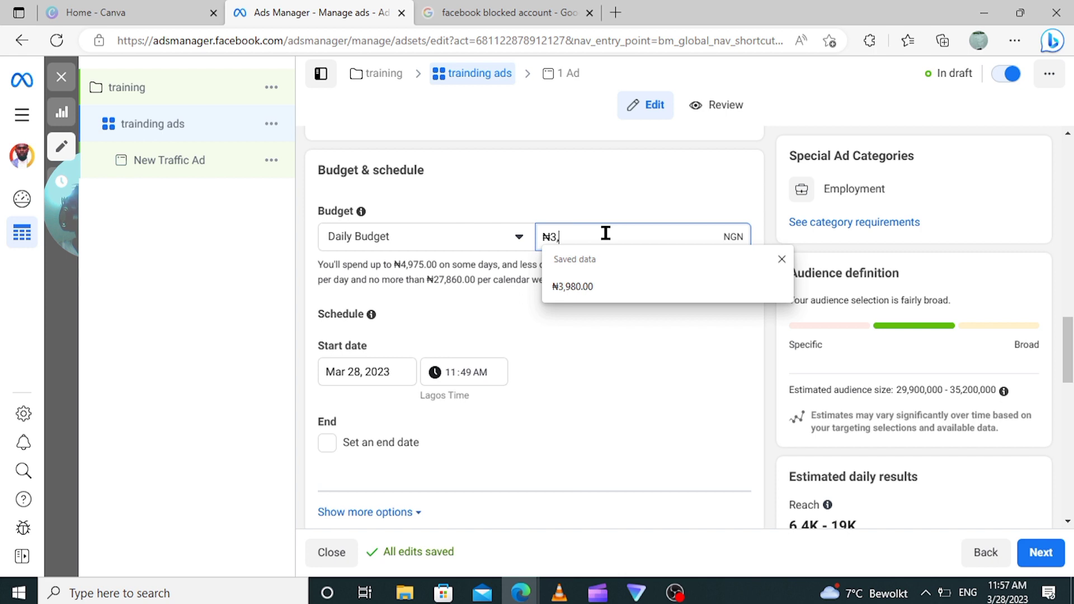
{"action": "key", "text": "BackSpace"}
{"action": "key", "text": "BackSpace"}
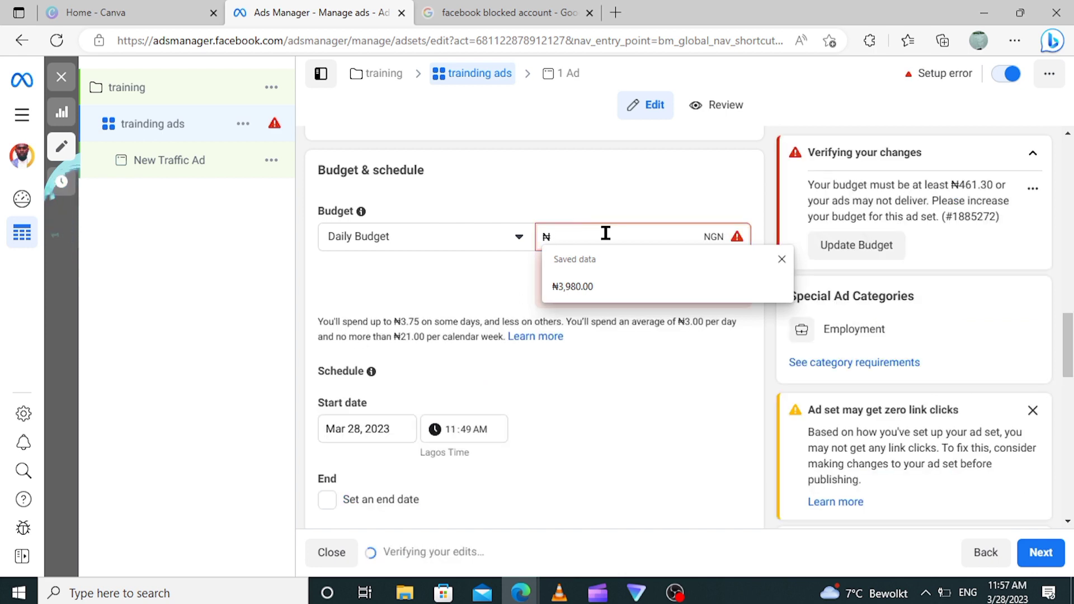
{"action": "type", "text": "7"}
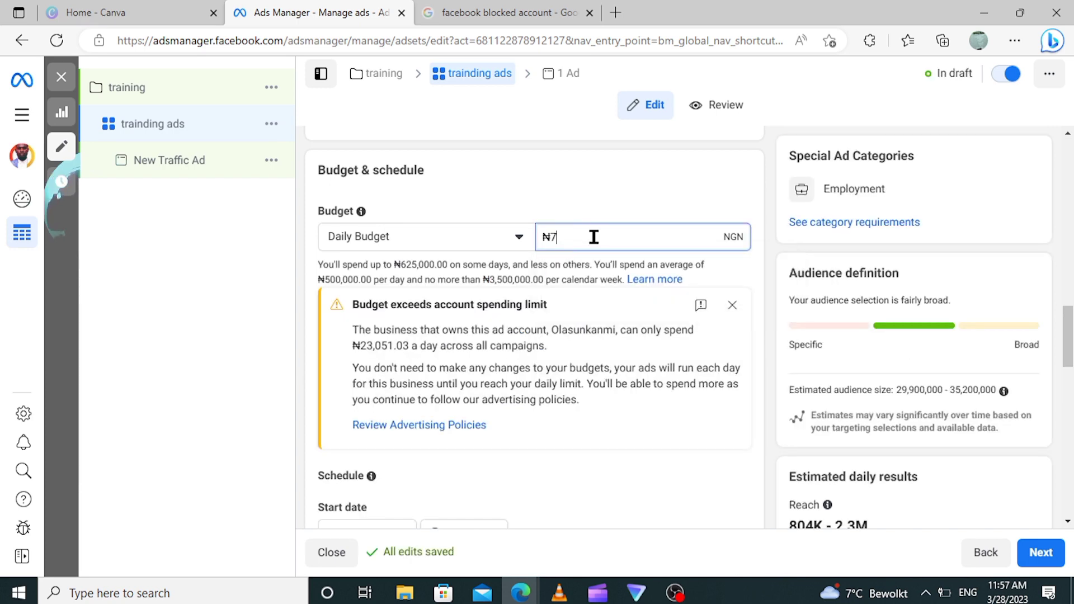
{"action": "type", "text": "00,0"}
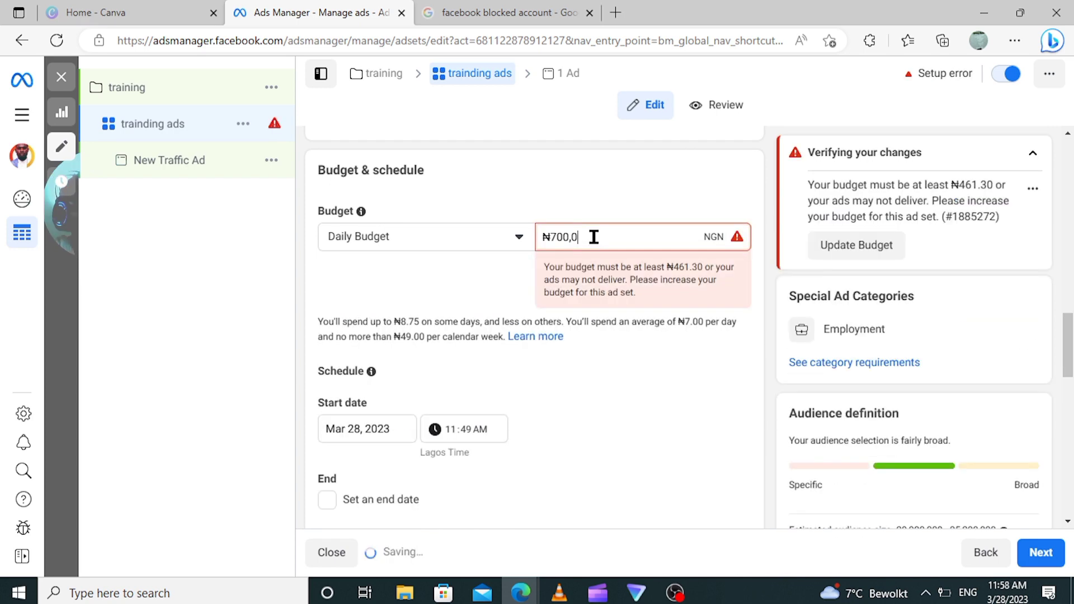
{"action": "type", "text": "0"}
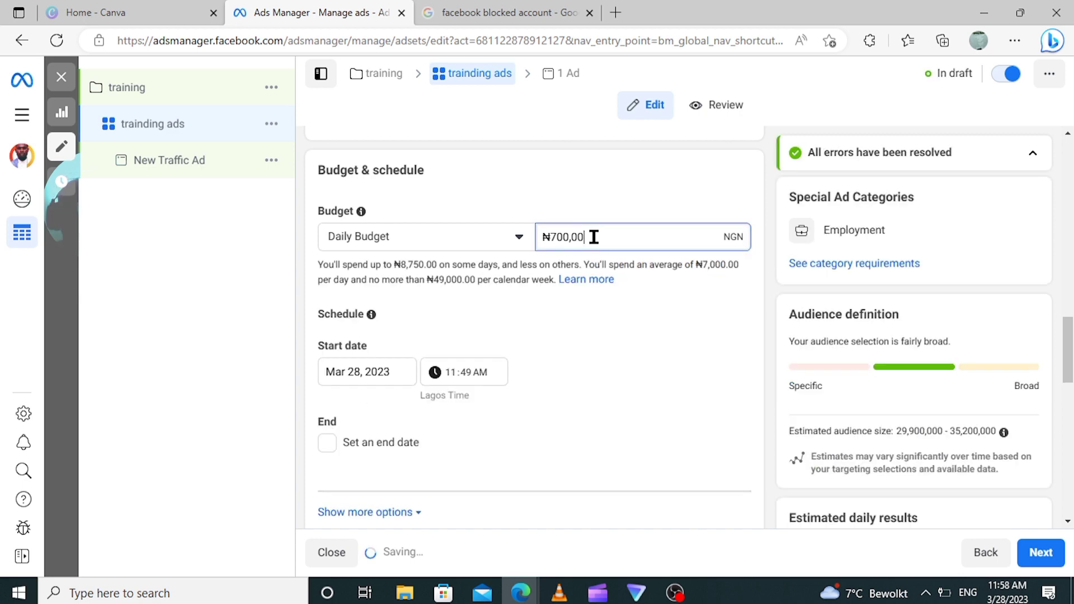
{"action": "type", "text": "0"}
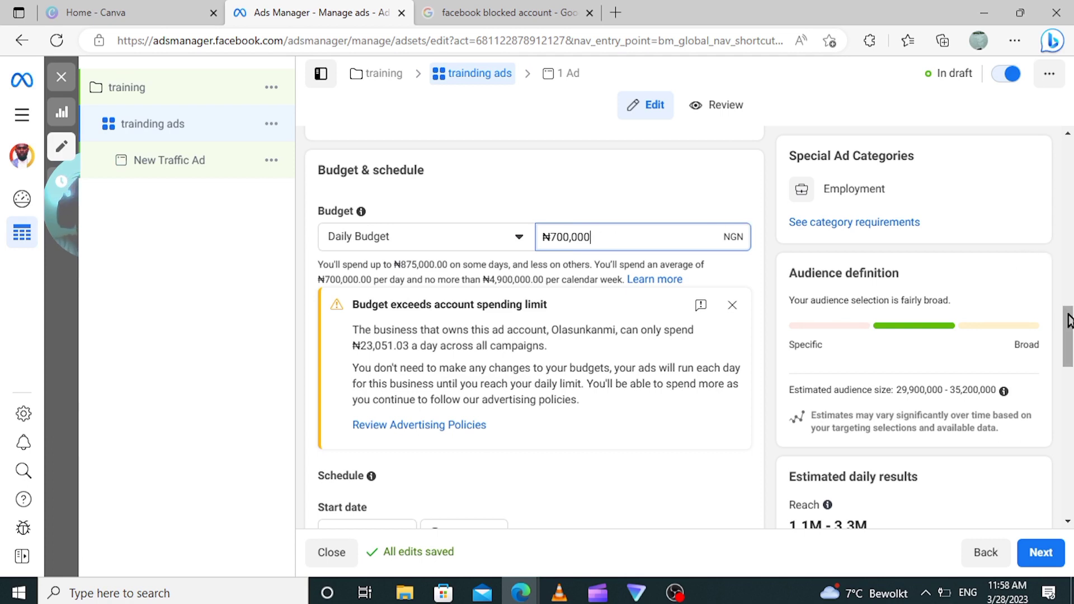
Scroll past Schedule to the ad set's Audience section
{"action": "left_click_drag", "start_coordinate": [1067, 315], "coordinate": [1069, 357]}
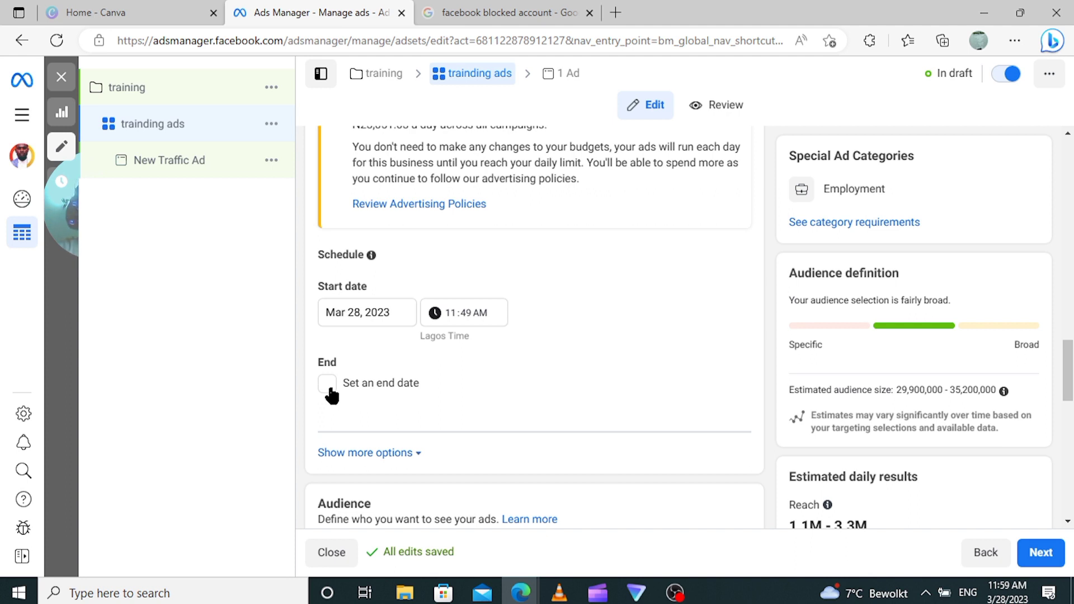
{"action": "left_click_drag", "start_coordinate": [1068, 369], "coordinate": [1072, 423]}
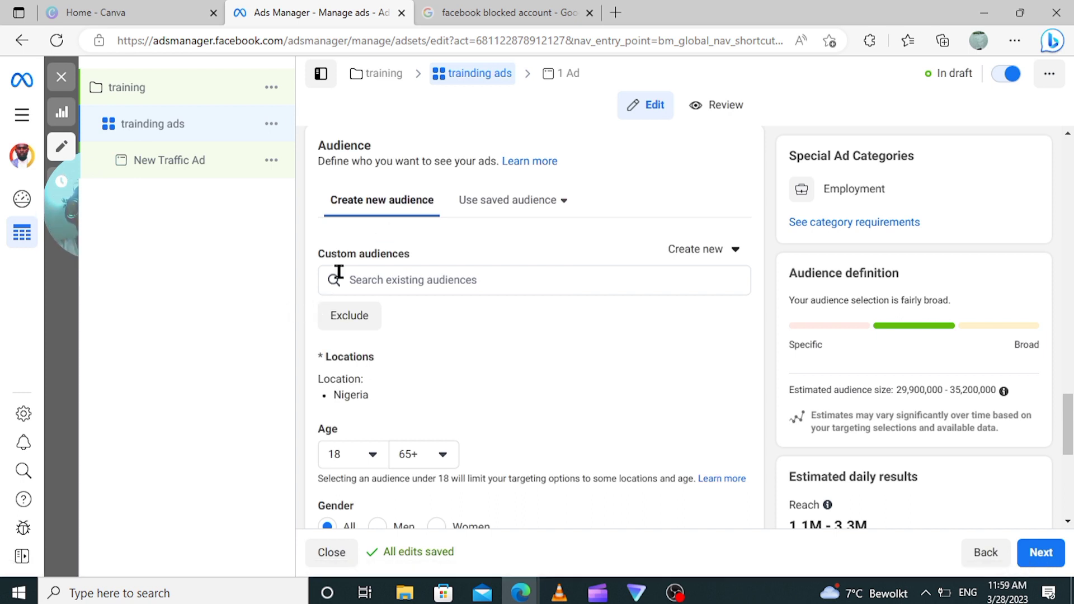
Check the empty custom audiences list, then open the Nigeria locations for editing
{"action": "left_click", "coordinate": [372, 280]}
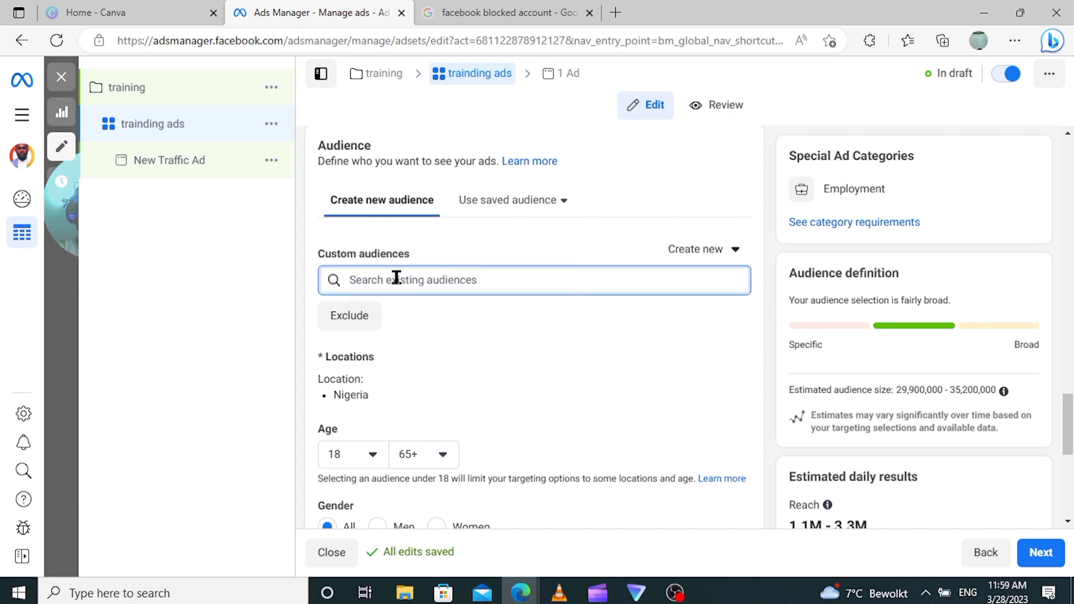
{"action": "left_click", "coordinate": [384, 279]}
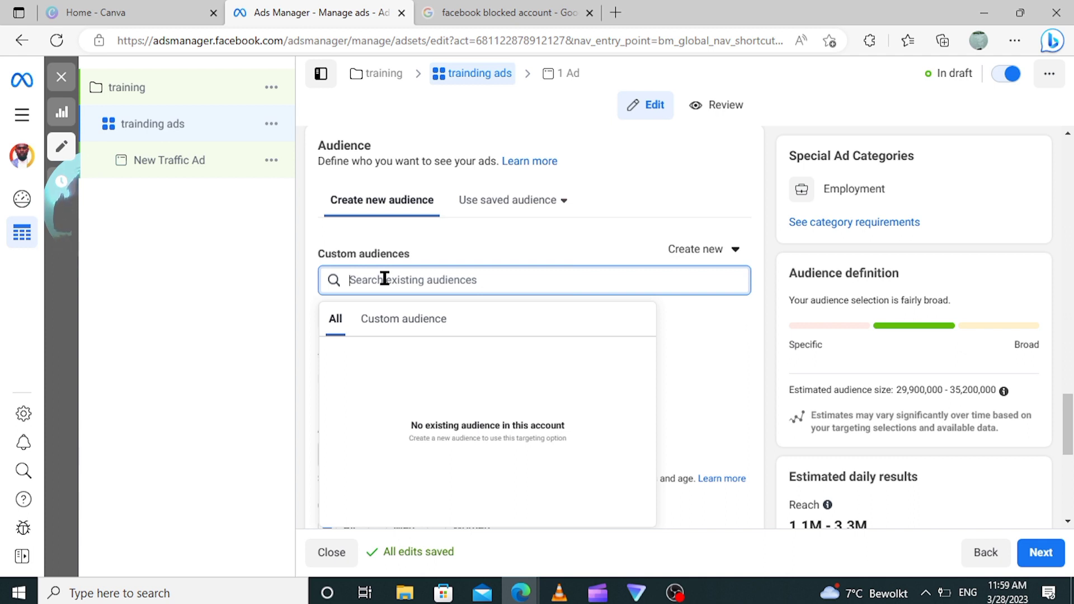
{"action": "left_click", "coordinate": [329, 378]}
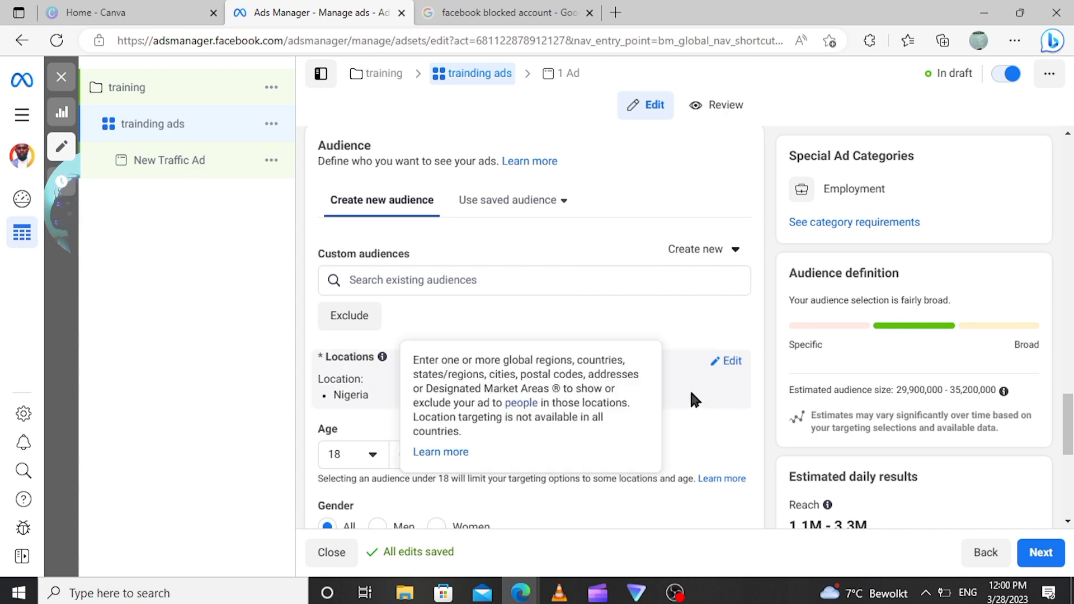
{"action": "left_click", "coordinate": [728, 365]}
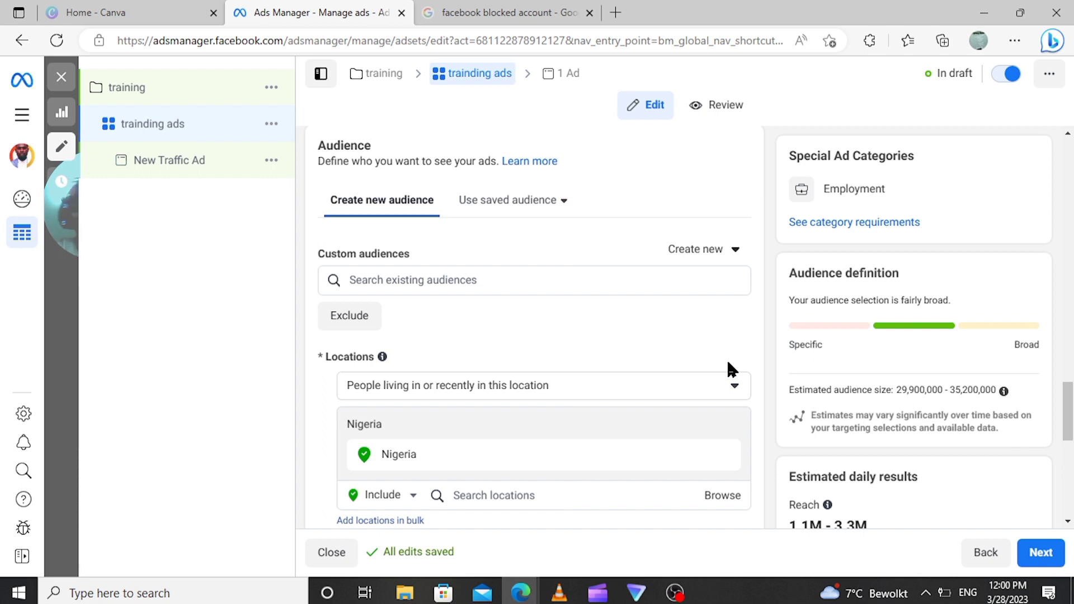
Target Ogun State instead of all of Nigeria
{"action": "left_click", "coordinate": [514, 494]}
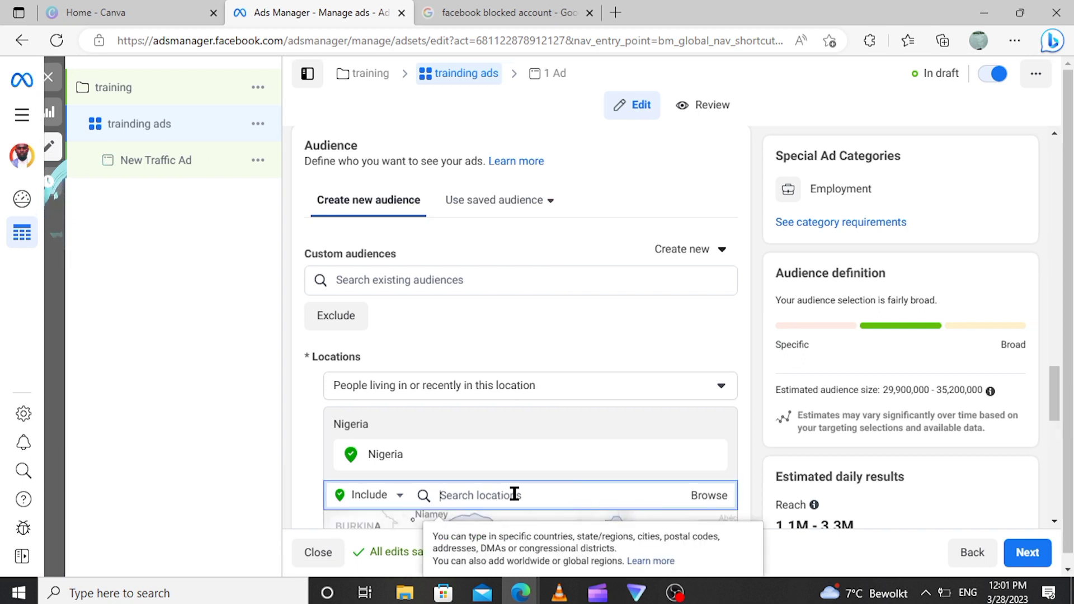
{"action": "type", "text": "og"}
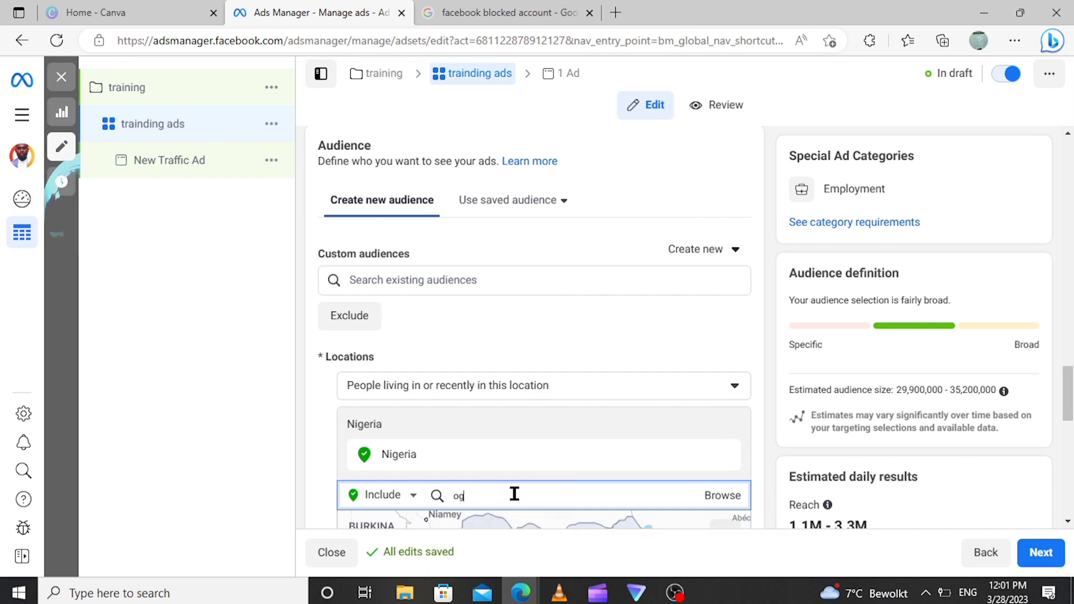
{"action": "type", "text": "ub"}
{"action": "key", "text": "BackSpace"}
{"action": "type", "text": "n"}
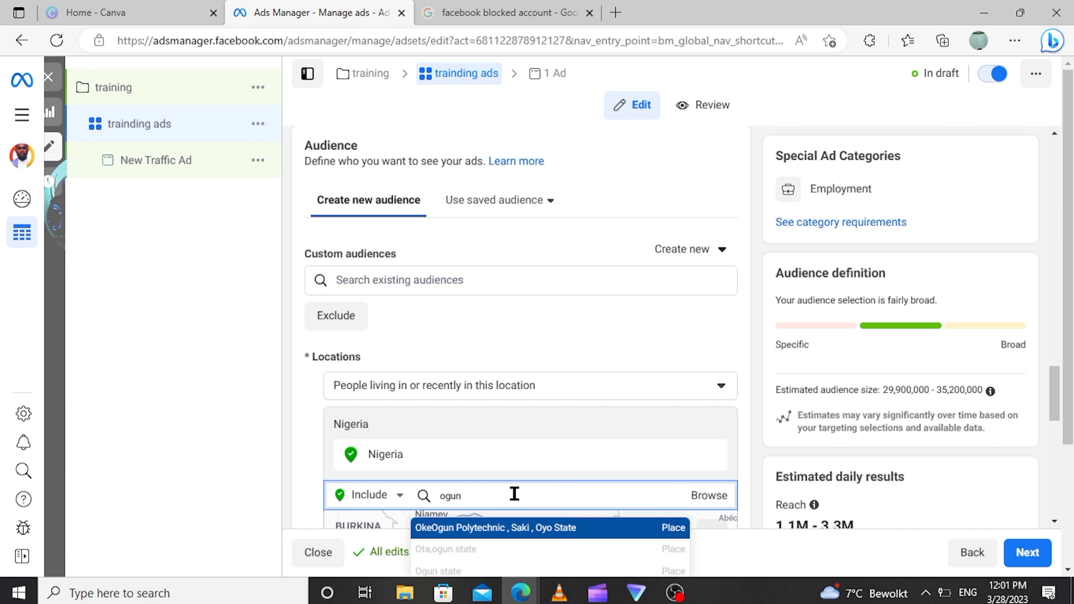
{"action": "type", "text": "n"}
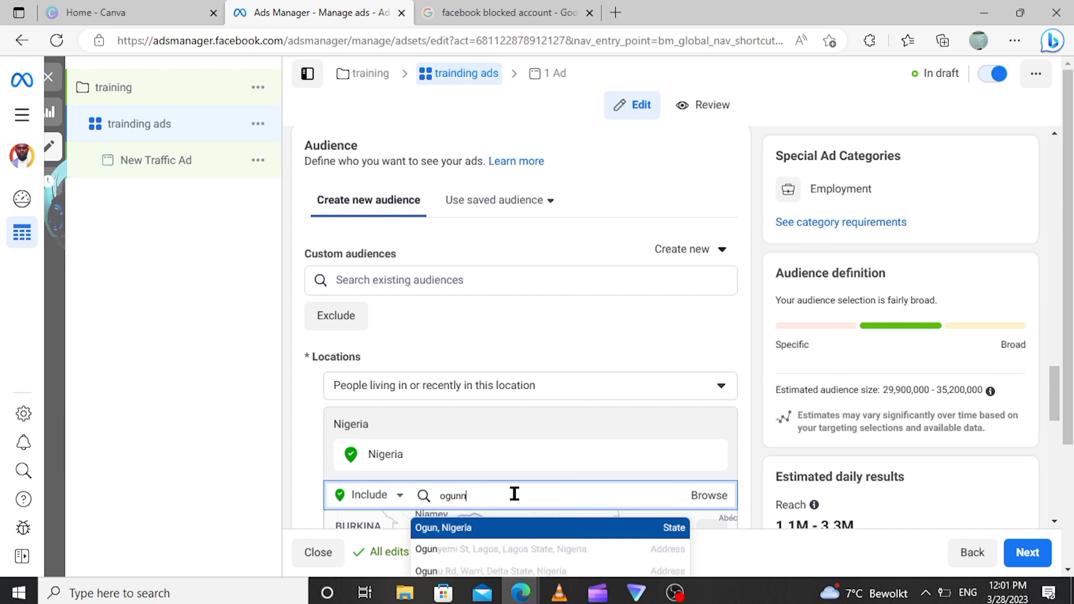
{"action": "key", "text": "BackSpace"}
{"action": "type", "text": "stat"}
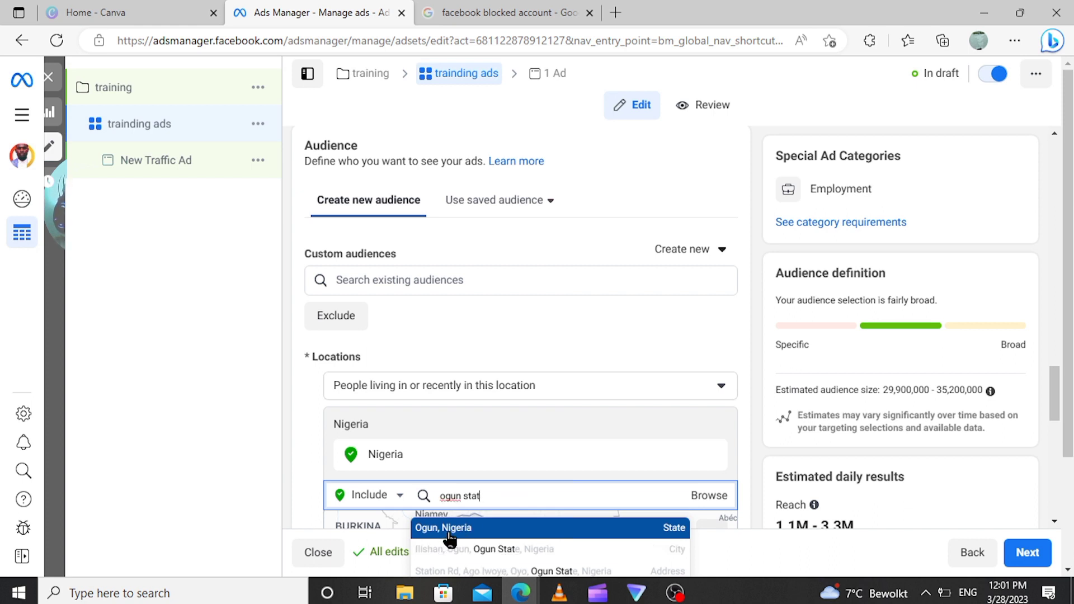
{"action": "left_click", "coordinate": [447, 531]}
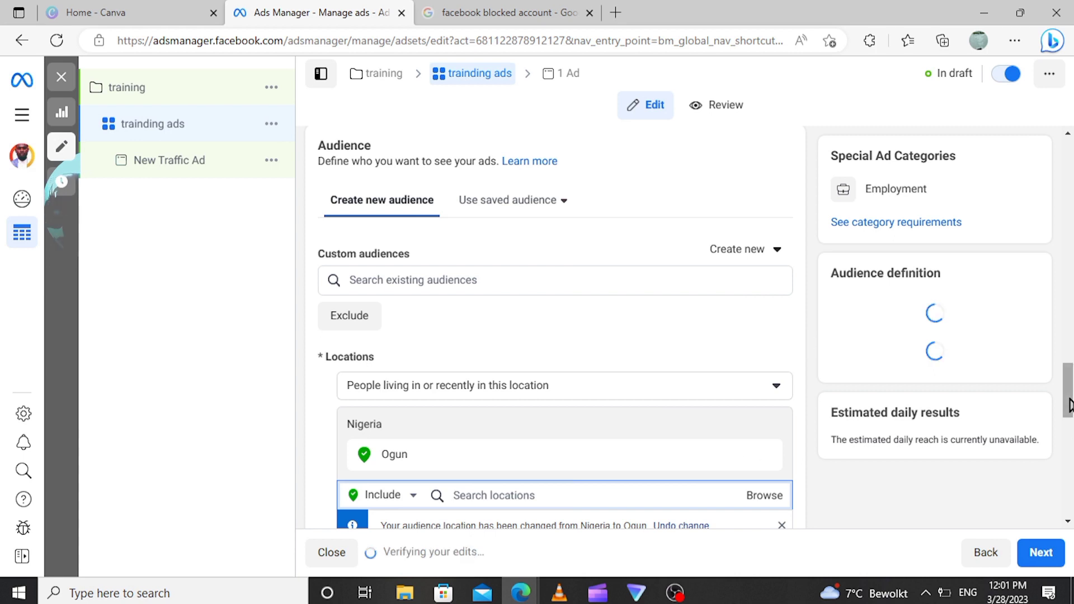
Add Lagos, Lagos State (city, +25 mi) to the included locations
{"action": "scroll", "coordinate": [673, 472], "scroll_direction": "down", "scroll_amount": 3}
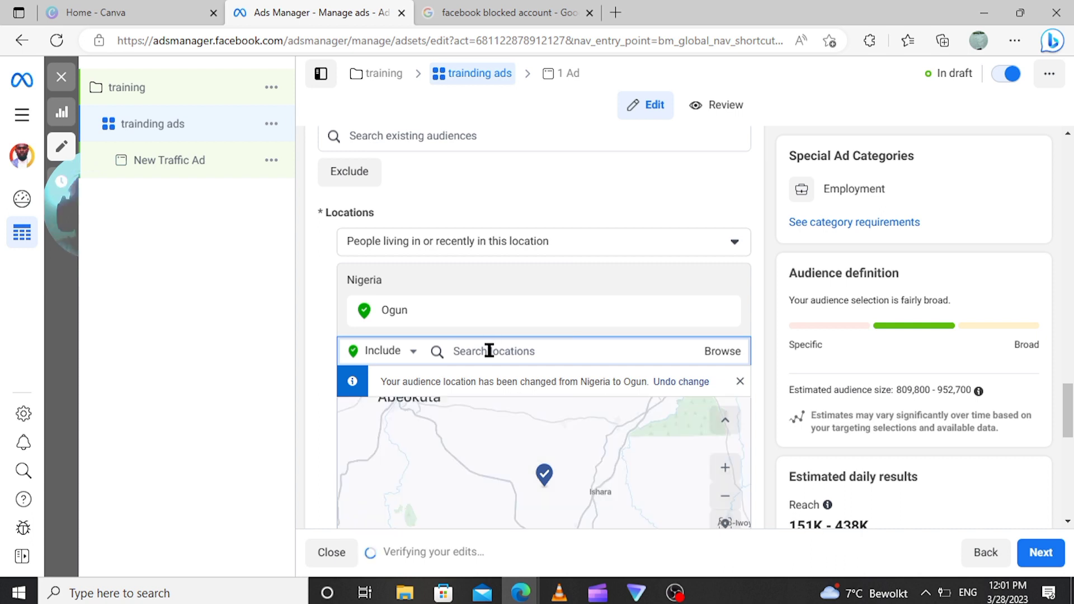
{"action": "type", "text": "lago"}
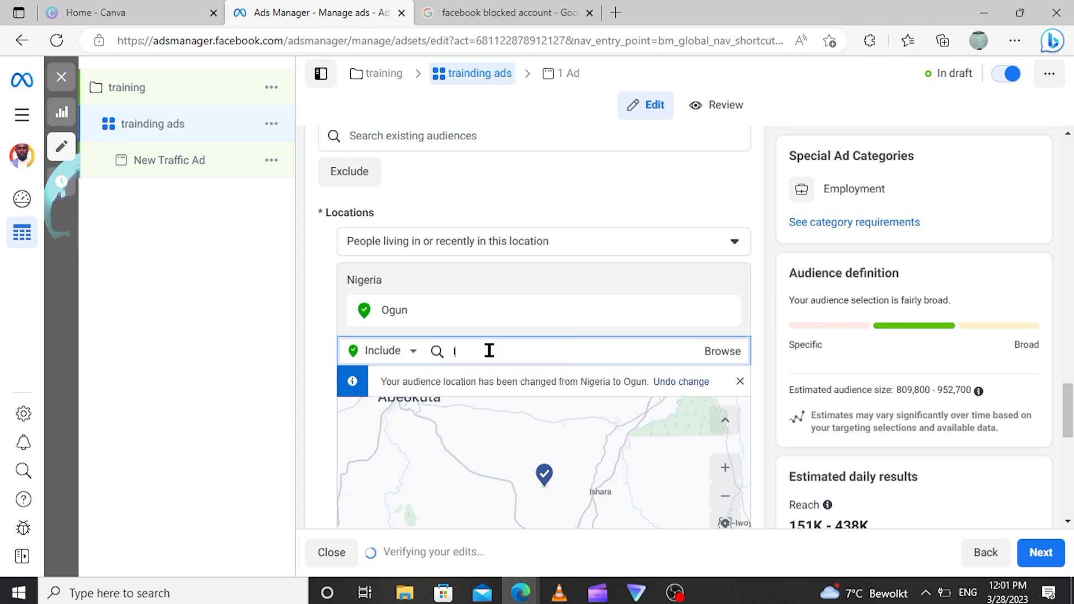
{"action": "type", "text": "s"}
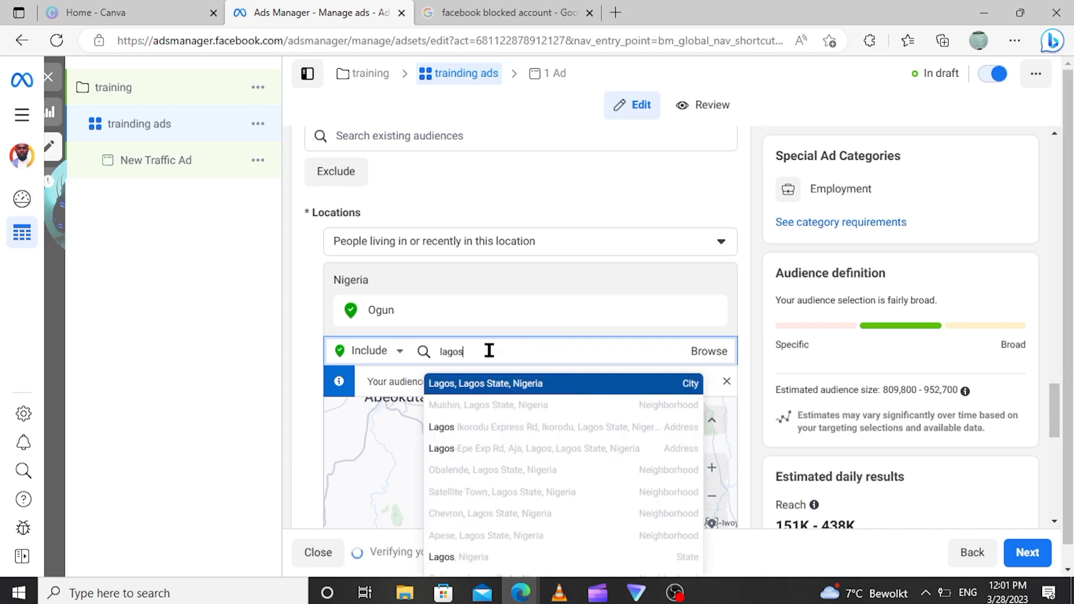
{"action": "left_click", "coordinate": [491, 384]}
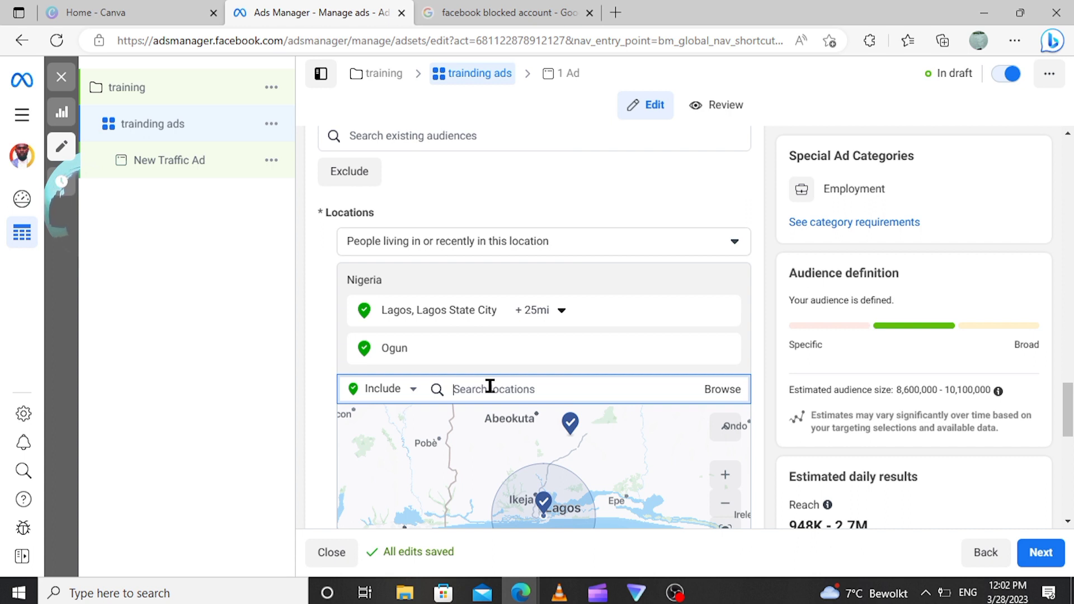
Add Owerri, Imo State (city, +25 mi) to the included locations
{"action": "type", "text": "ow"}
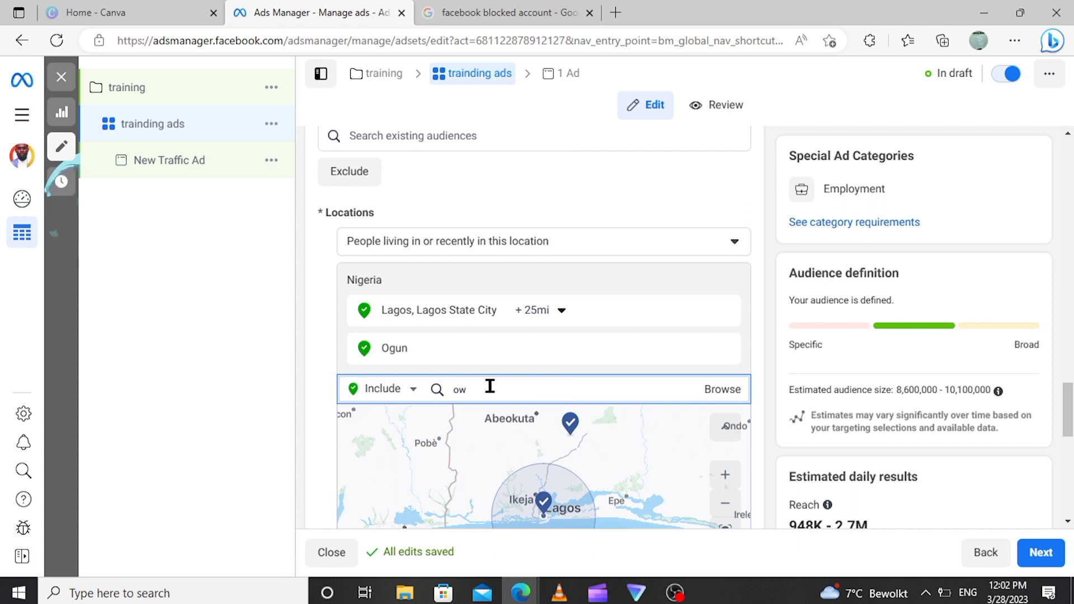
{"action": "type", "text": "err"}
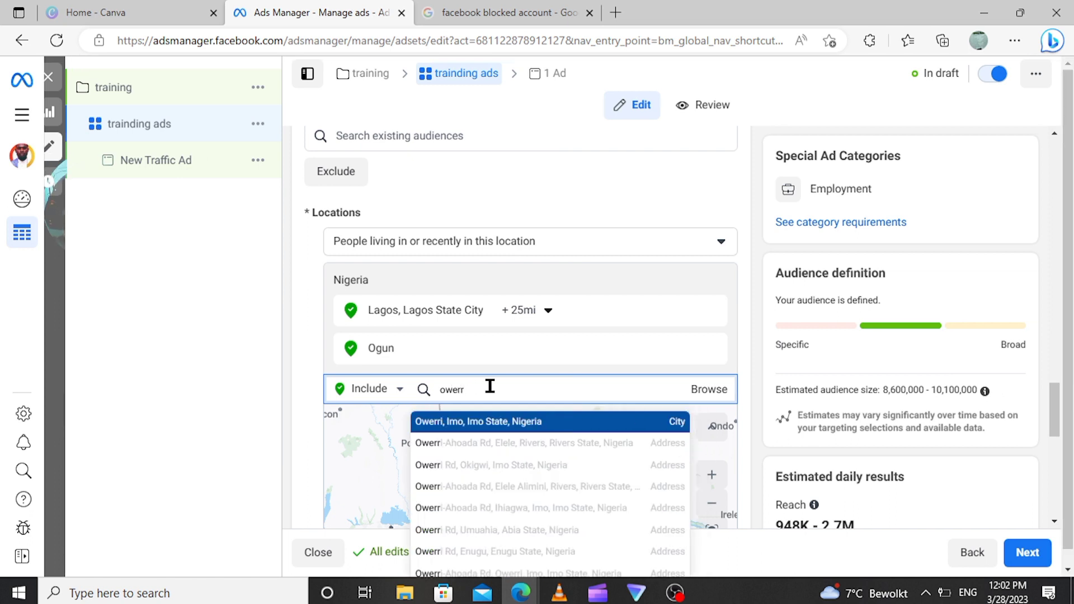
{"action": "left_click", "coordinate": [484, 426]}
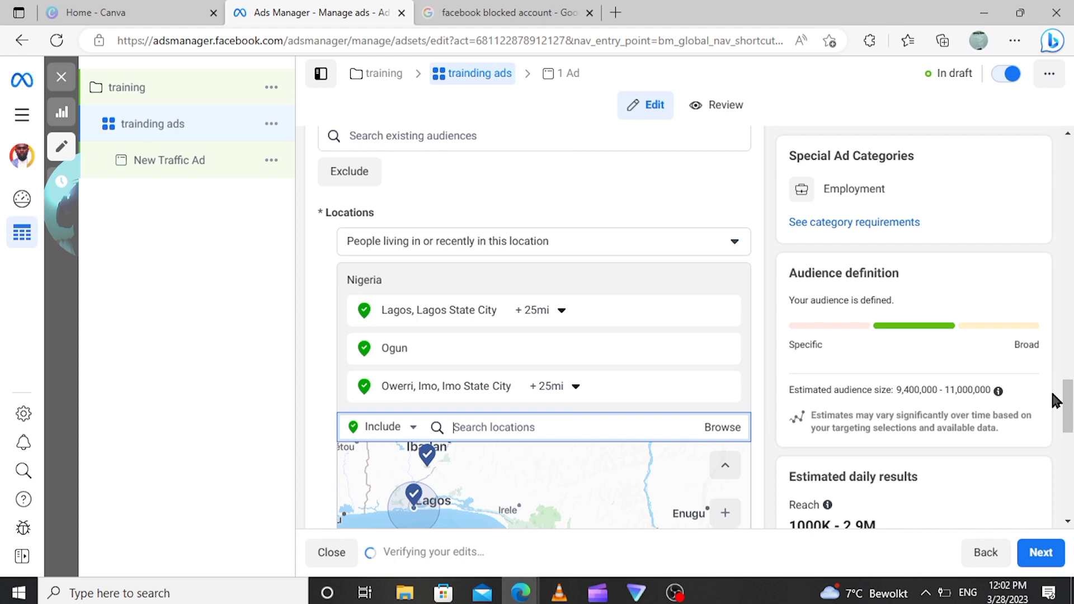
Scroll the audience section past the map to the Age, Gender and Detailed targeting settings
{"action": "scroll", "coordinate": [1054, 401], "scroll_direction": "down", "scroll_amount": 2}
{"action": "scroll", "coordinate": [1071, 428], "scroll_direction": "down", "scroll_amount": 1}
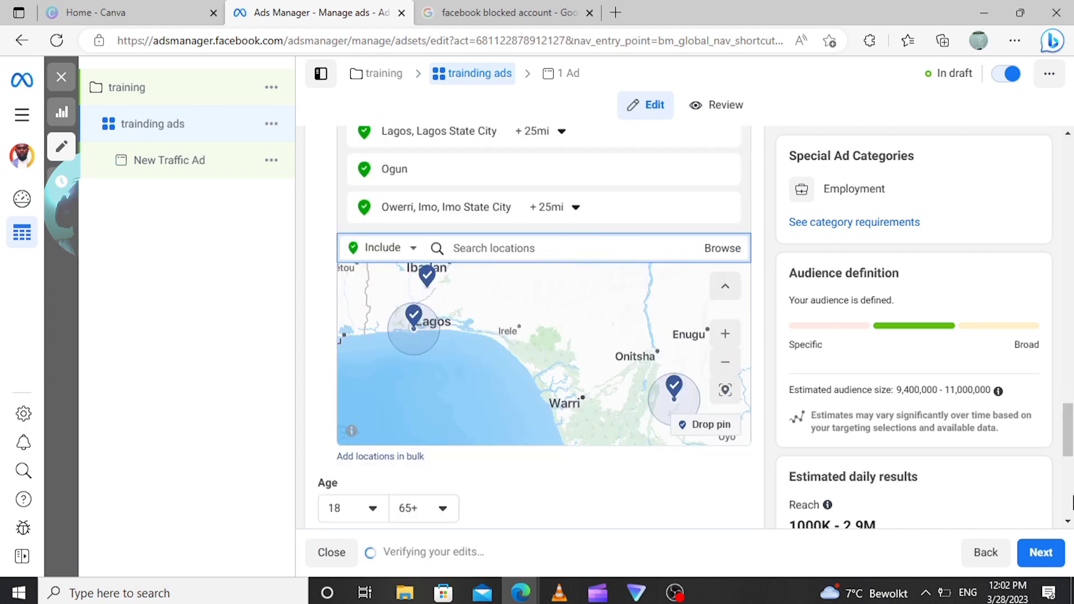
{"action": "scroll", "coordinate": [740, 457], "scroll_direction": "down", "scroll_amount": 1}
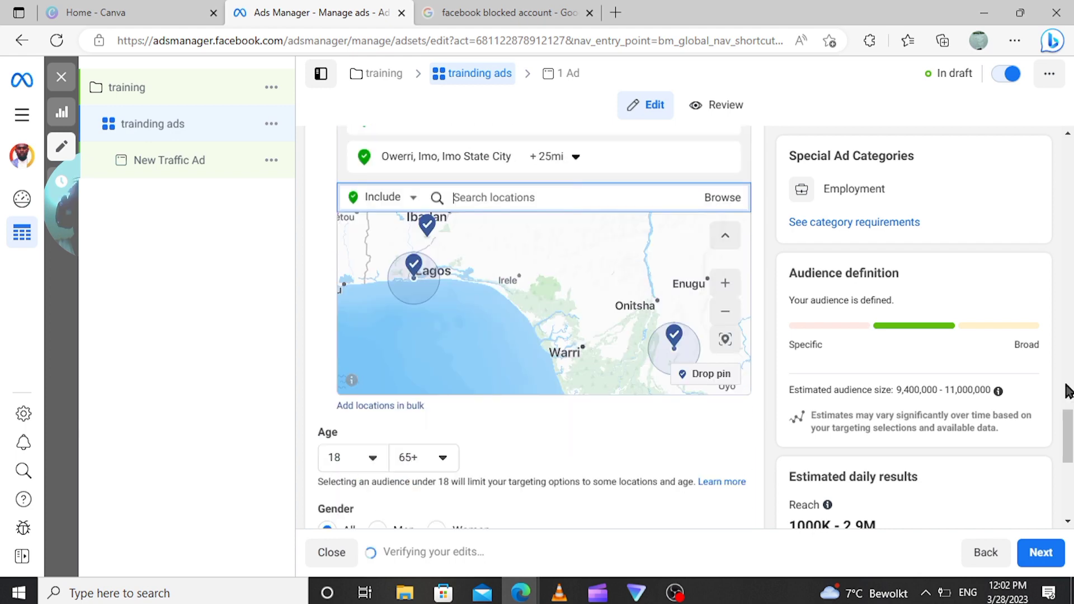
{"action": "scroll", "coordinate": [1068, 526], "scroll_direction": "down", "scroll_amount": 1}
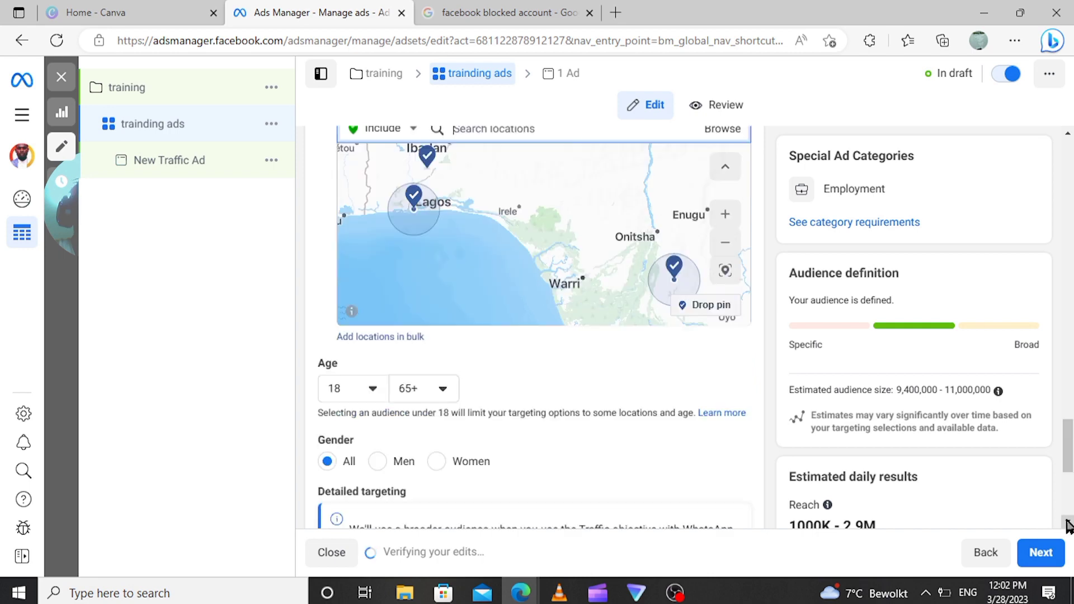
{"action": "scroll", "coordinate": [1068, 450], "scroll_direction": "up", "scroll_amount": 1}
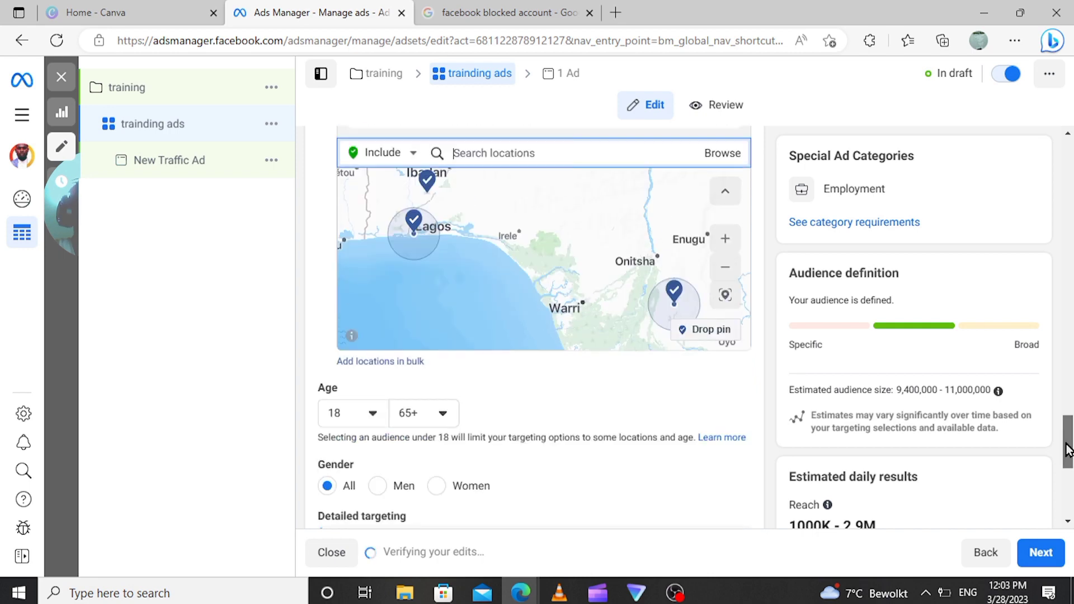
{"action": "scroll", "coordinate": [1068, 450], "scroll_direction": "up", "scroll_amount": 4}
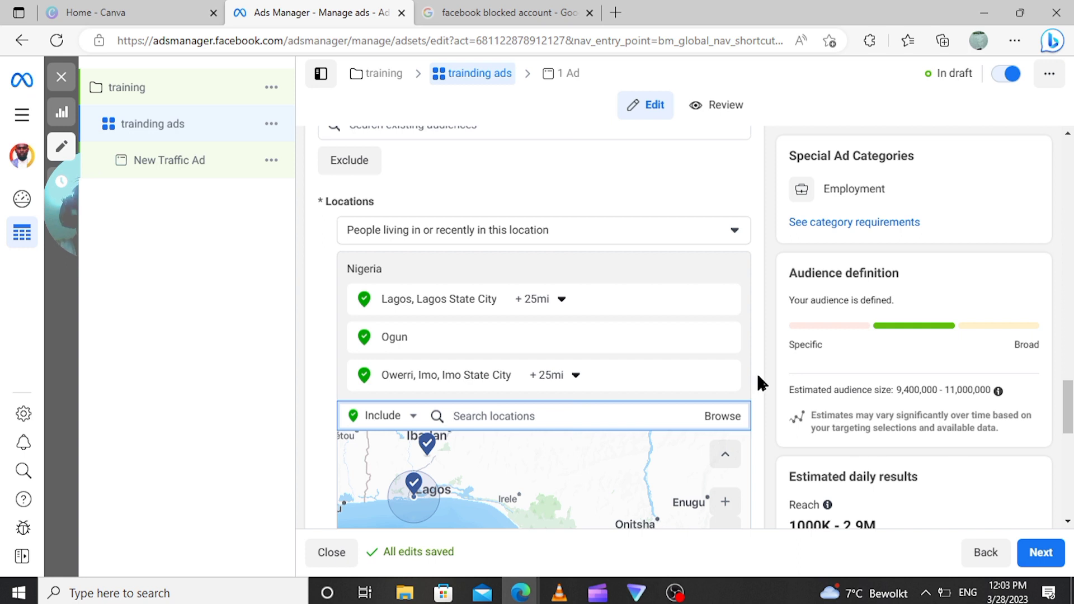
{"action": "scroll", "coordinate": [762, 398], "scroll_direction": "down", "scroll_amount": 5}
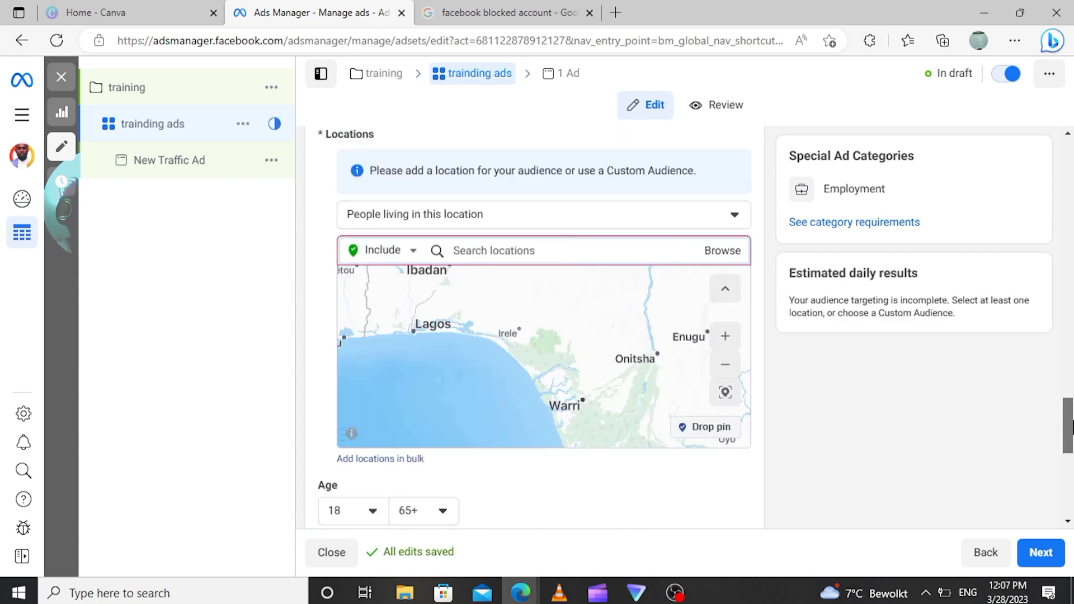
{"action": "scroll", "coordinate": [535, 324], "scroll_direction": "down", "scroll_amount": 3}
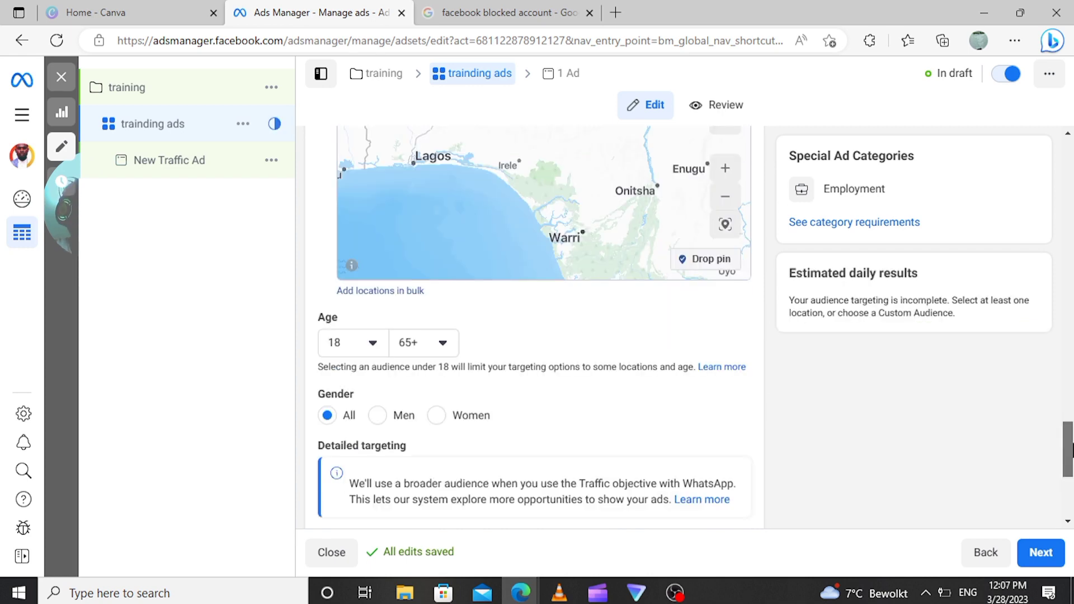
Bring the Age settings into view and list the minimum age options, with 18 selected
{"action": "left_click_drag", "start_coordinate": [1071, 447], "coordinate": [1070, 453]}
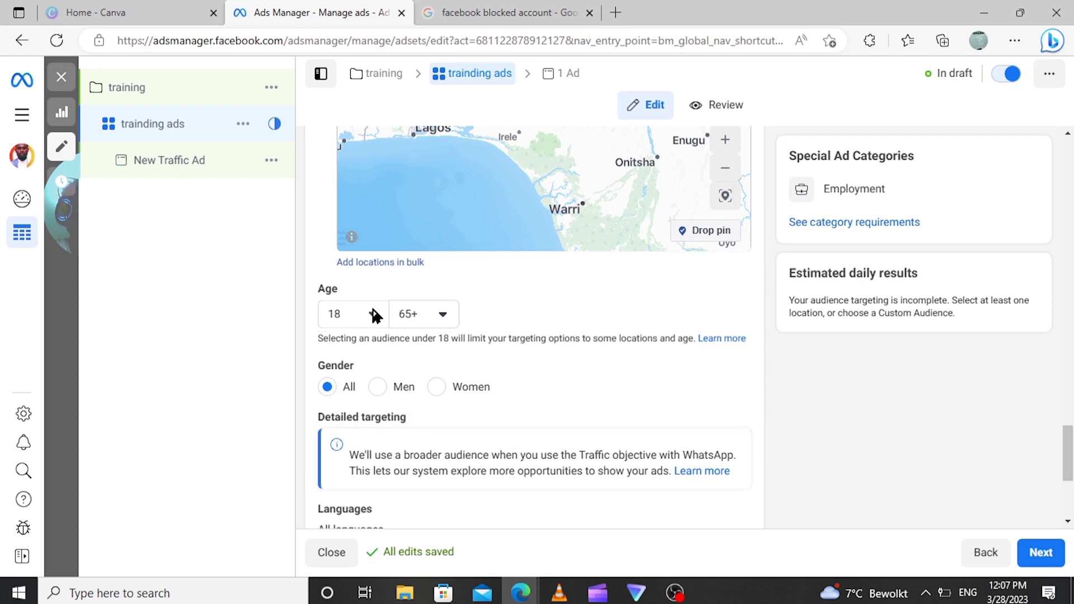
{"action": "left_click_drag", "start_coordinate": [1069, 444], "coordinate": [1069, 419]}
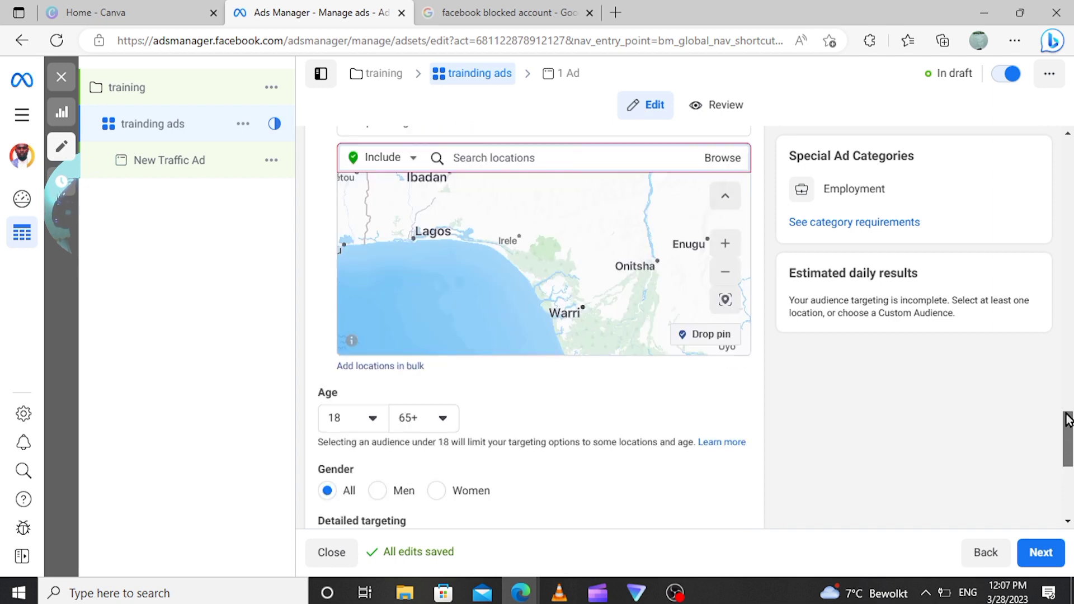
{"action": "scroll", "coordinate": [372, 240], "scroll_direction": "down", "scroll_amount": 3}
{"action": "left_click", "coordinate": [372, 240]}
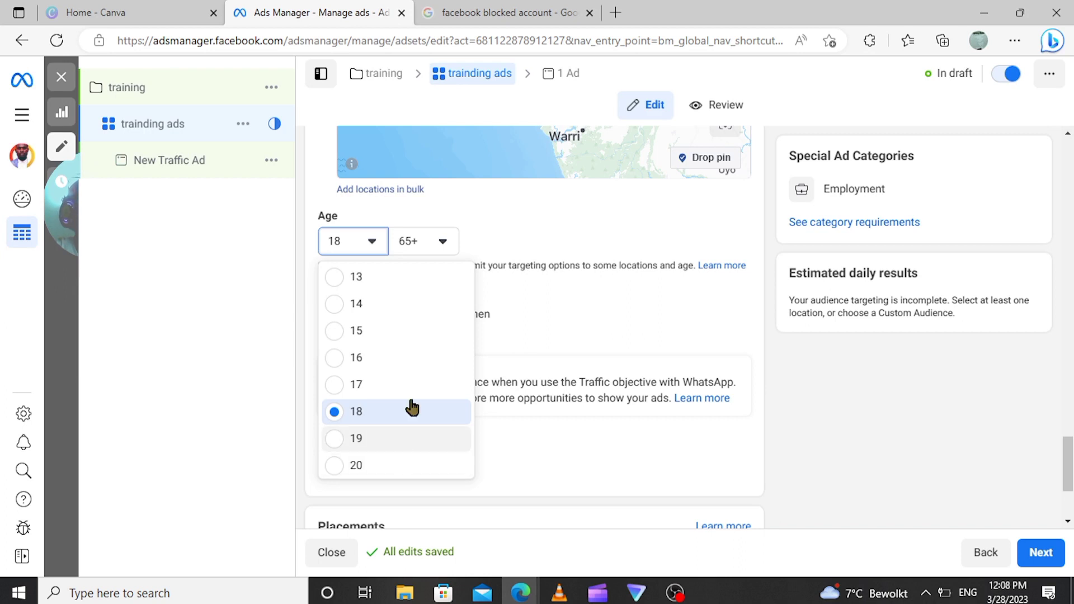
Change the audience minimum age to 27, keeping the maximum at 65+
{"action": "left_click", "coordinate": [374, 240]}
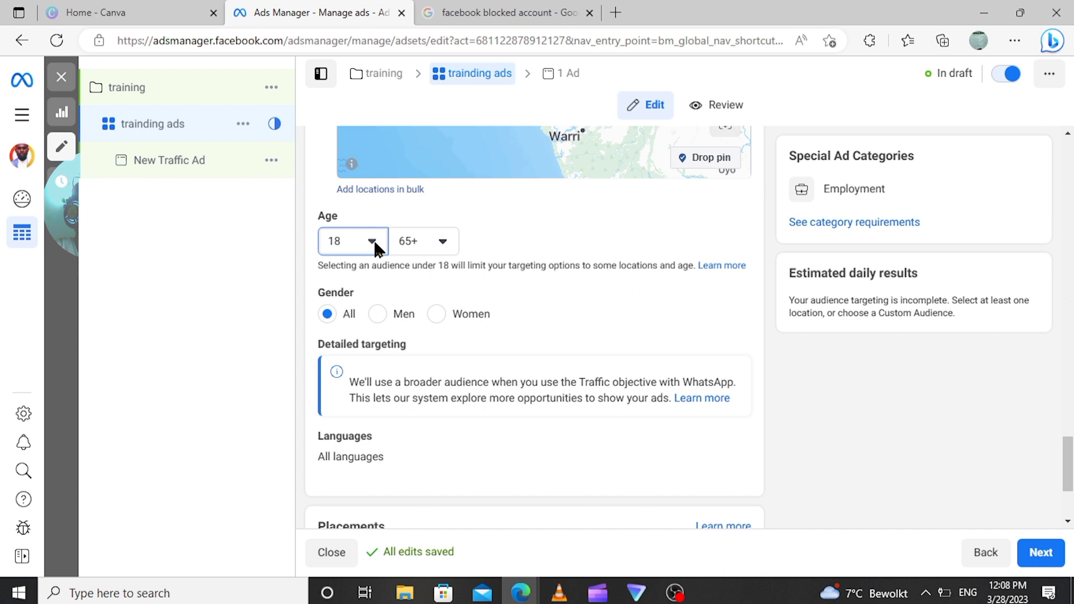
{"action": "left_click", "coordinate": [372, 241]}
{"action": "left_click", "coordinate": [366, 242]}
{"action": "left_click", "coordinate": [367, 242]}
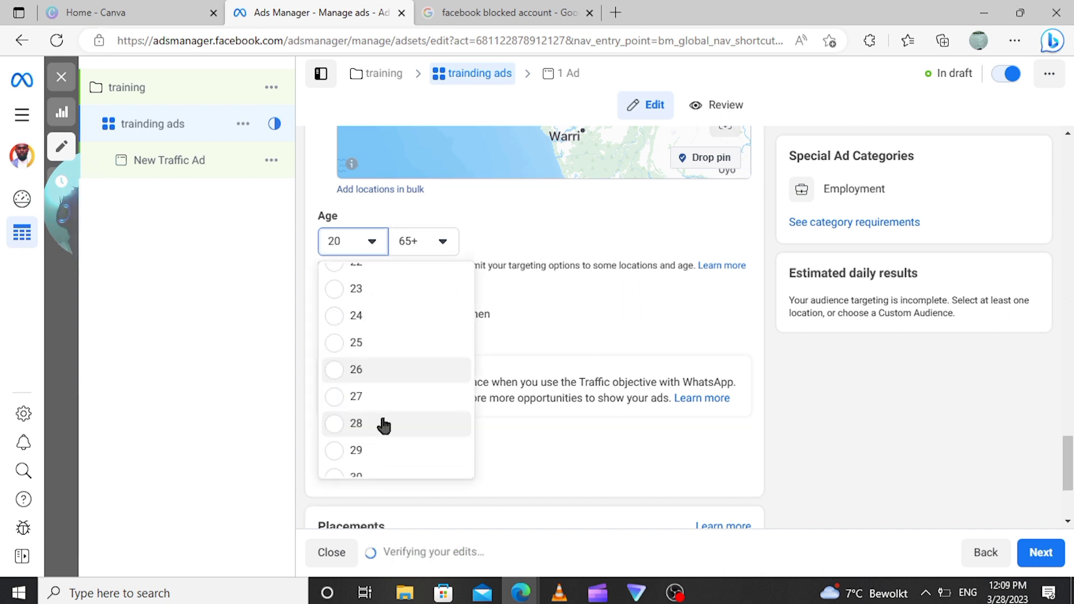
{"action": "left_click", "coordinate": [349, 398]}
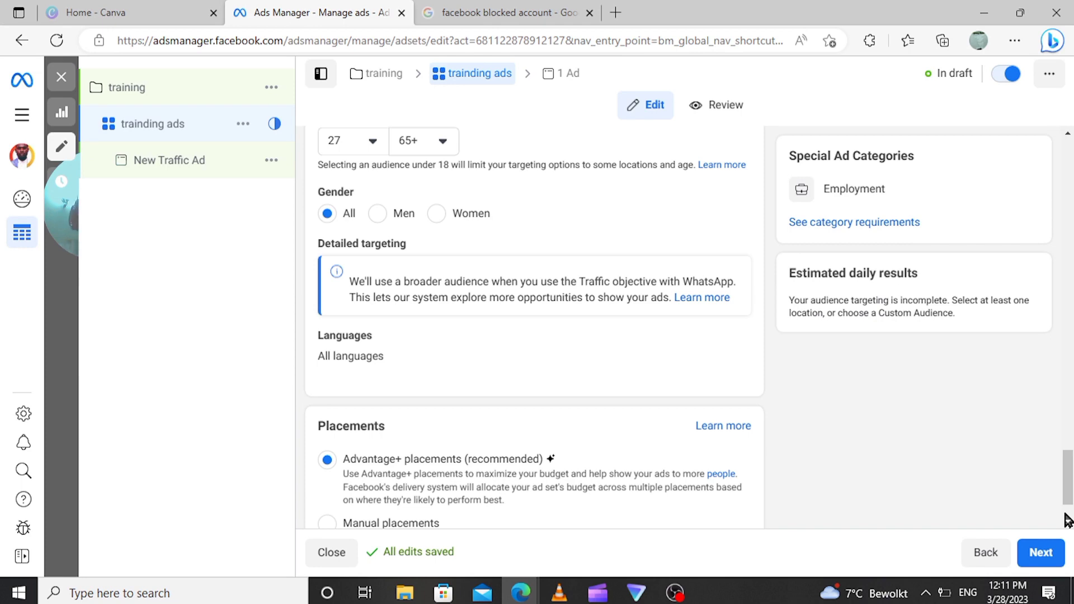
Back at Locations, show the location type choices, currently 'People living in this location'
{"action": "left_click_drag", "start_coordinate": [1067, 487], "coordinate": [1066, 431]}
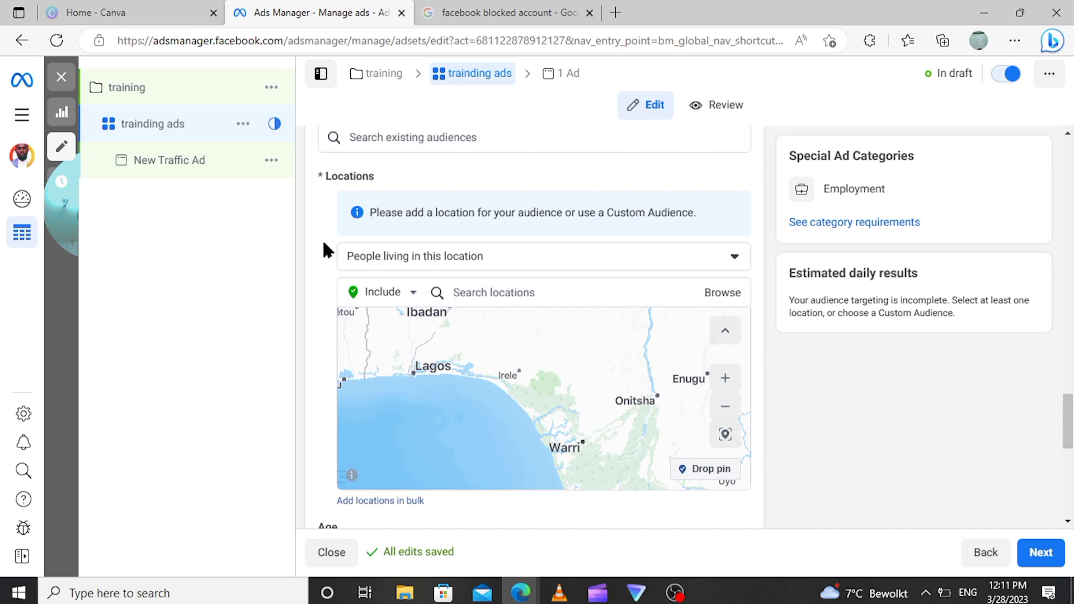
{"action": "left_click", "coordinate": [732, 257]}
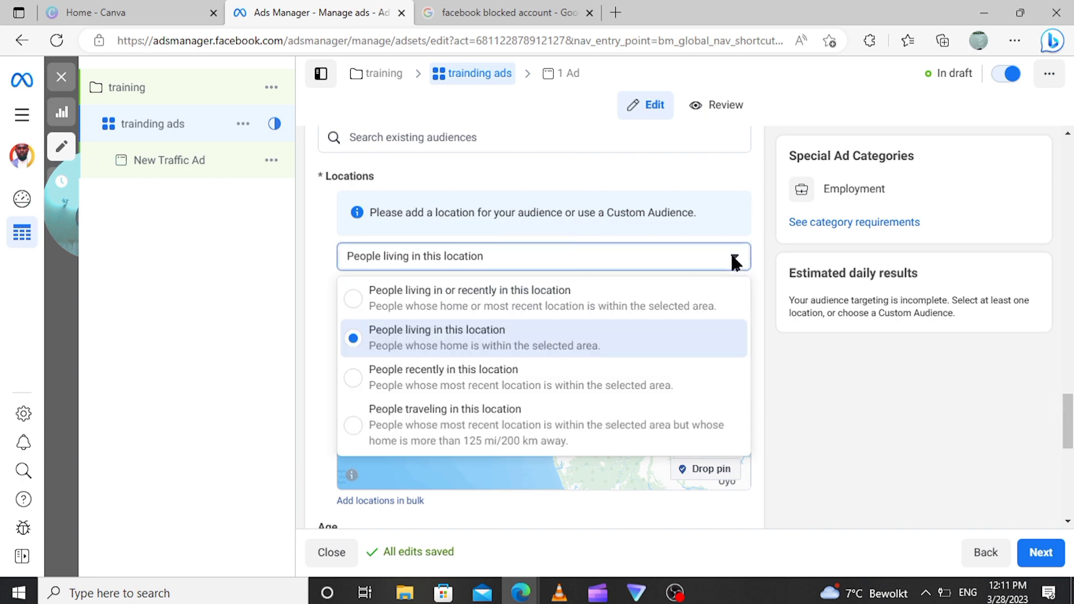
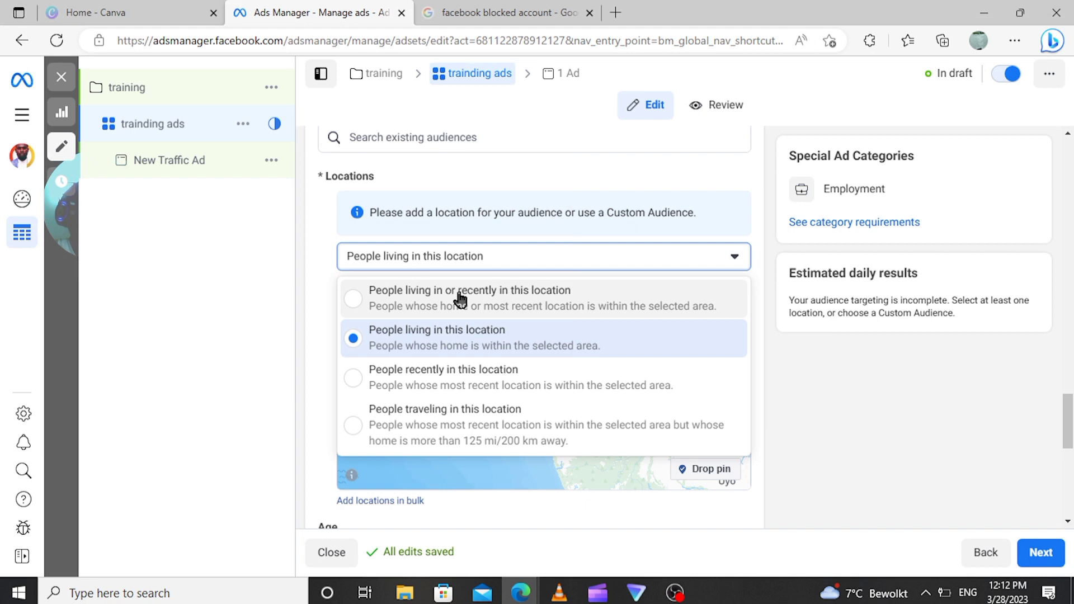
Change location targeting to 'People living in or recently in this location'
{"action": "left_click", "coordinate": [353, 299]}
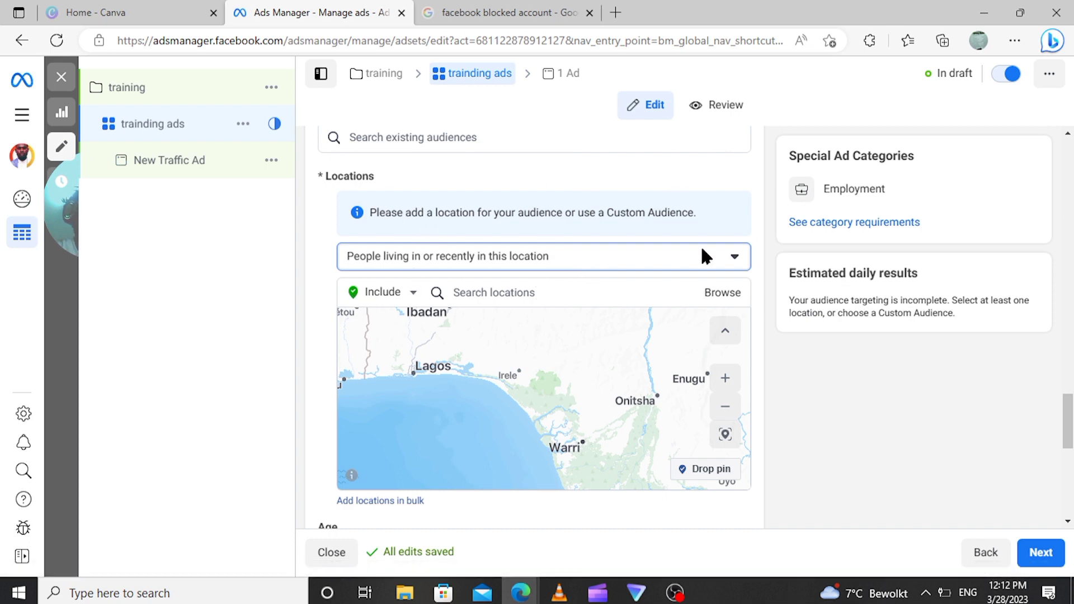
{"action": "left_click", "coordinate": [1068, 413]}
{"action": "left_click_drag", "start_coordinate": [1068, 412], "coordinate": [1071, 482]}
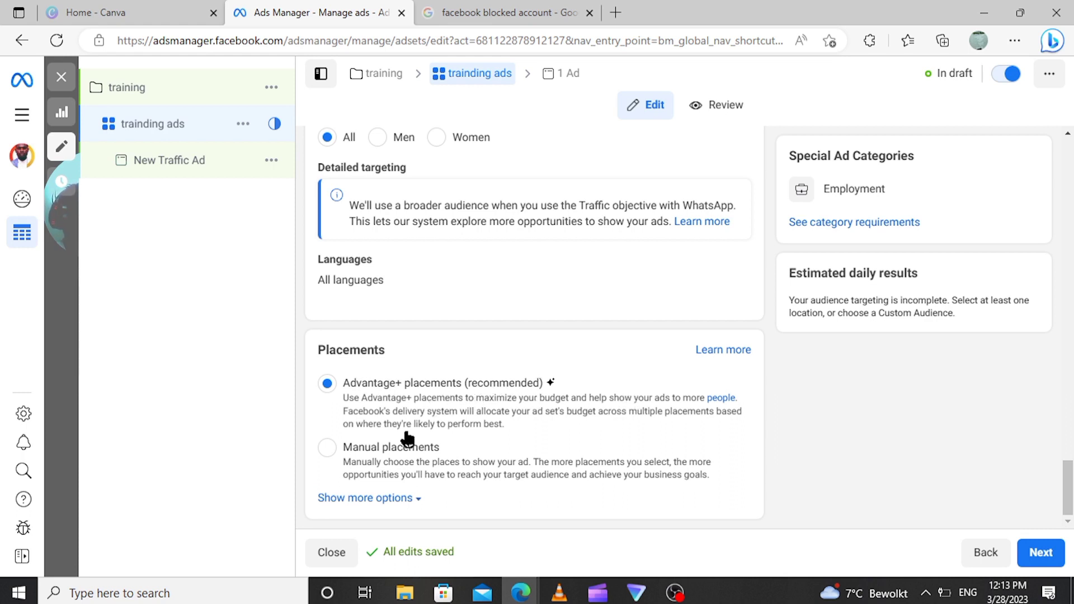
Expand the extra placement options, review Brand Safety, and continue to the New Traffic Ad level
{"action": "left_click", "coordinate": [414, 498]}
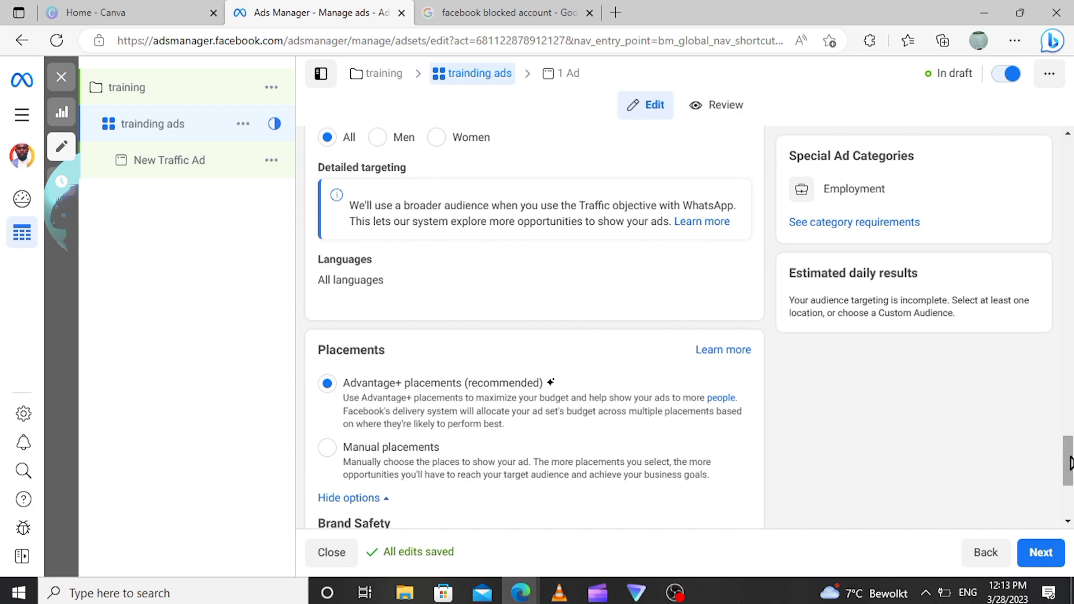
{"action": "mouse_move", "coordinate": [1069, 463]}
{"action": "left_mouse_down"}
{"action": "mouse_move", "coordinate": [1069, 492]}
{"action": "mouse_move", "coordinate": [1069, 455]}
{"action": "left_mouse_up"}
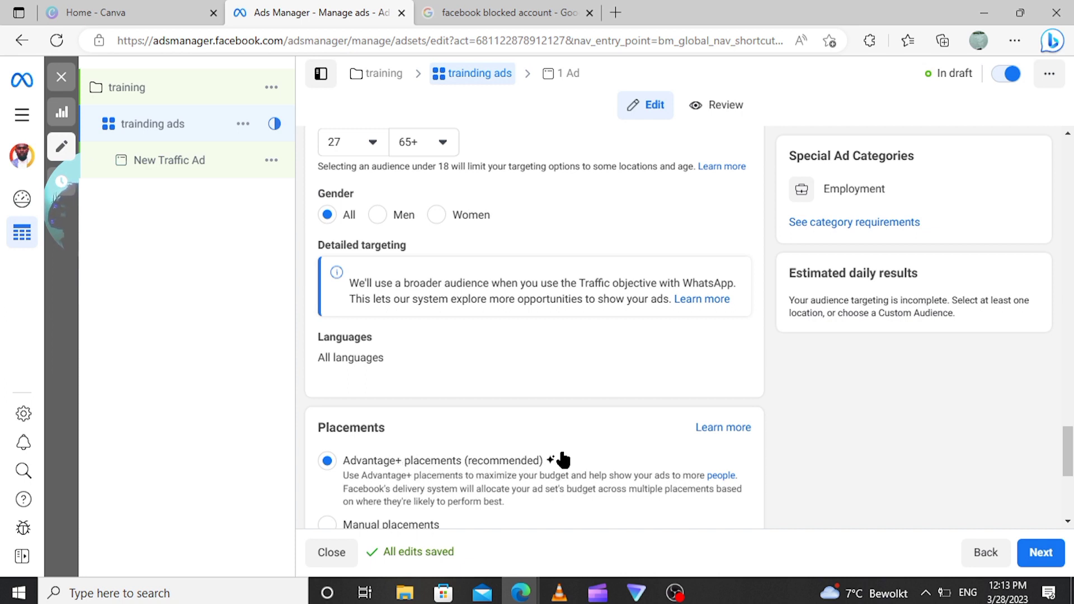
{"action": "left_click", "coordinate": [1034, 554]}
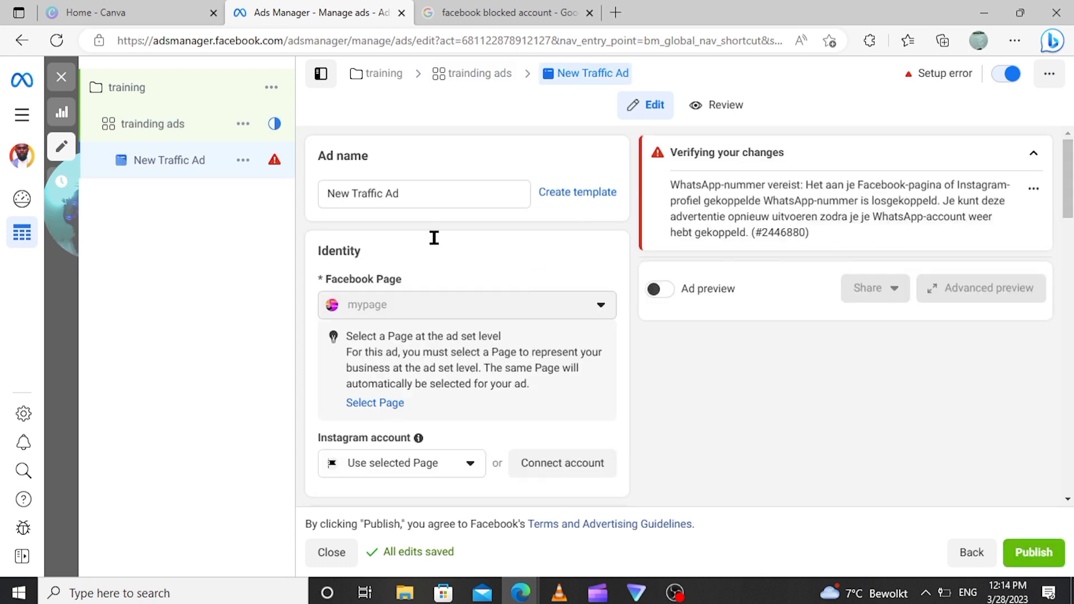
Rename the ad from 'New Traffic Ad' to 'digital training'
{"action": "left_click", "coordinate": [437, 195]}
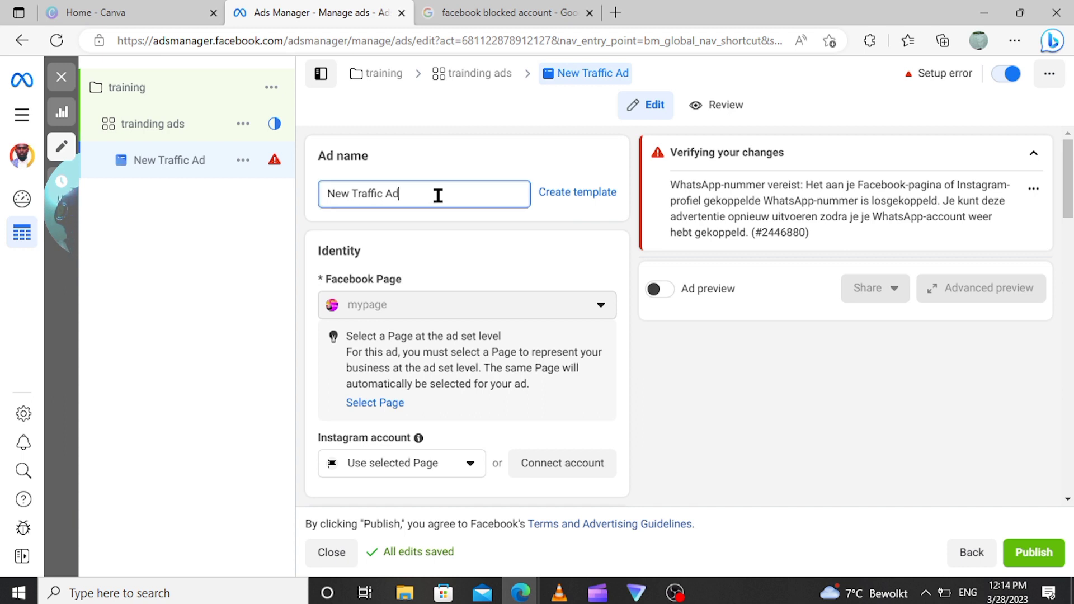
{"action": "key", "text": "BackSpace"}
{"action": "key", "text": "BackSpace"}
{"action": "key", "text": "BackSpace"}
{"action": "key", "text": "BackSpace"}
{"action": "key", "text": "BackSpace"}
{"action": "key", "text": "BackSpace"}
{"action": "key", "text": "BackSpace"}
{"action": "key", "text": "BackSpace"}
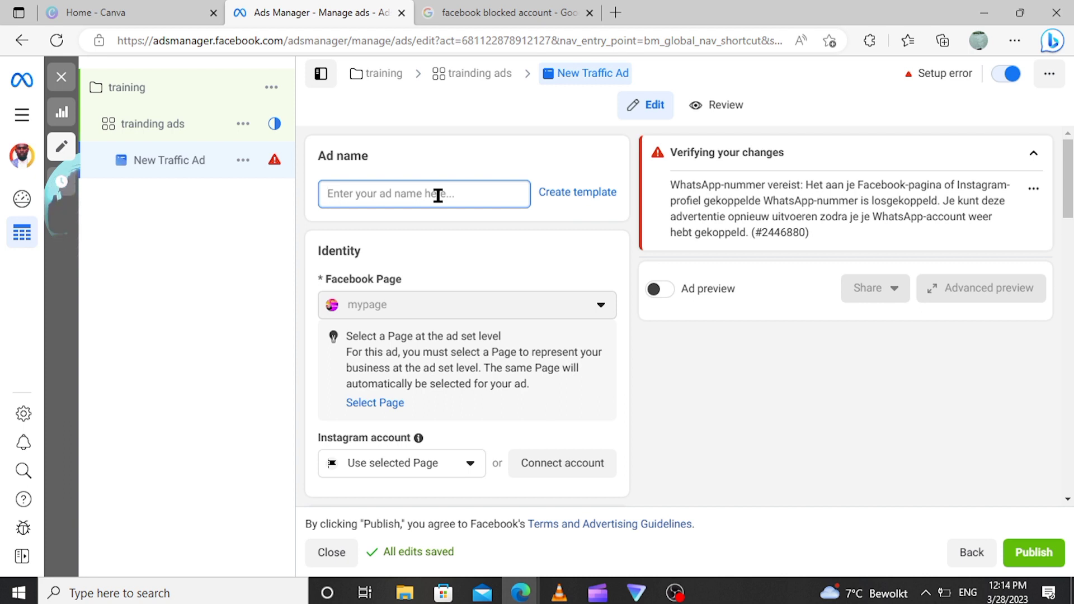
{"action": "type", "text": "dig"}
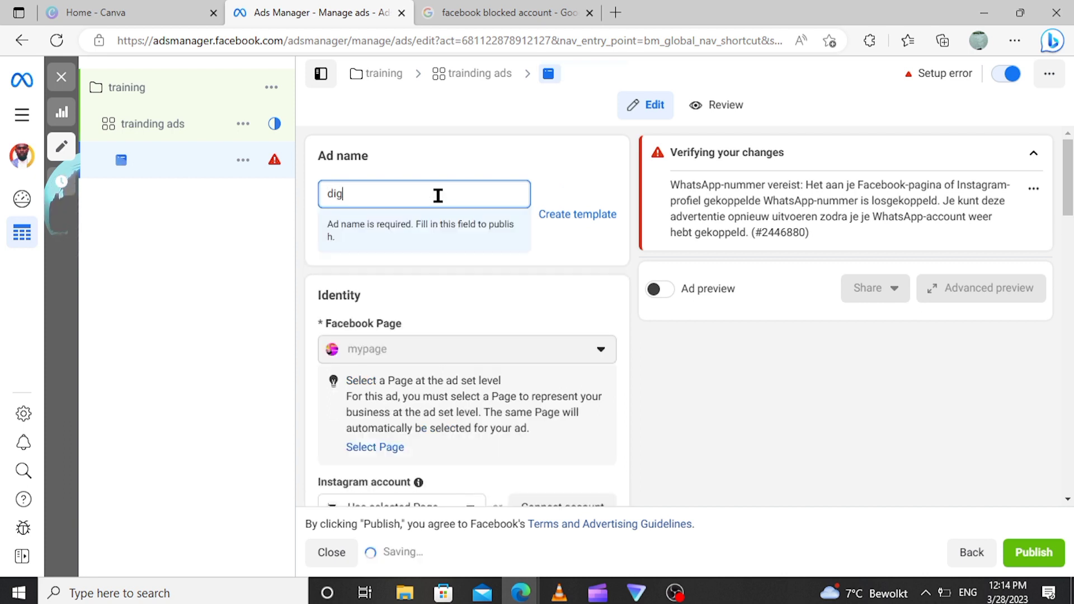
{"action": "type", "text": "i"}
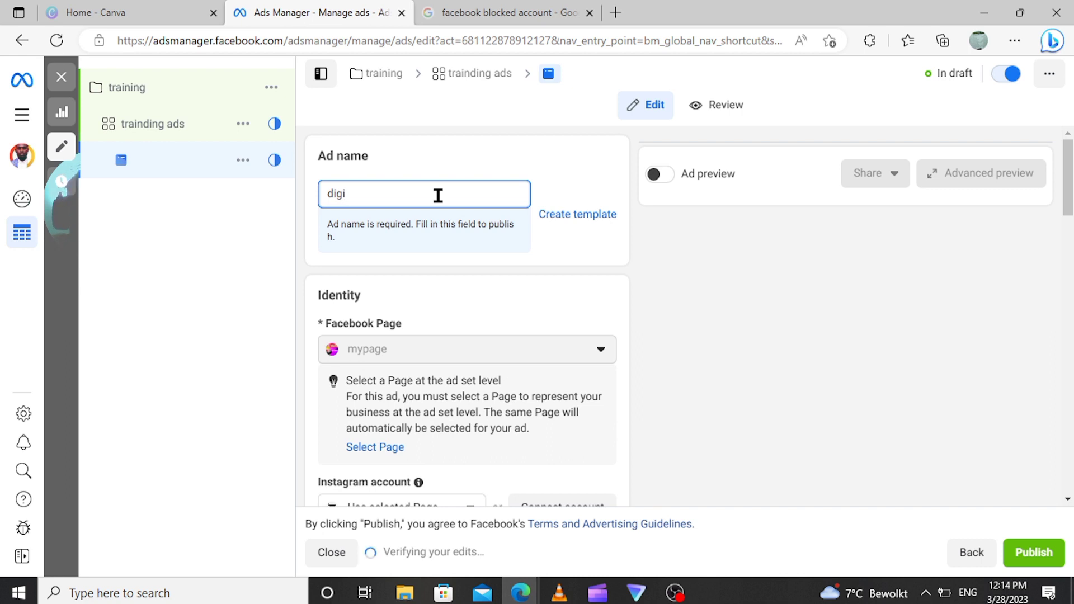
{"action": "type", "text": "tal training"}
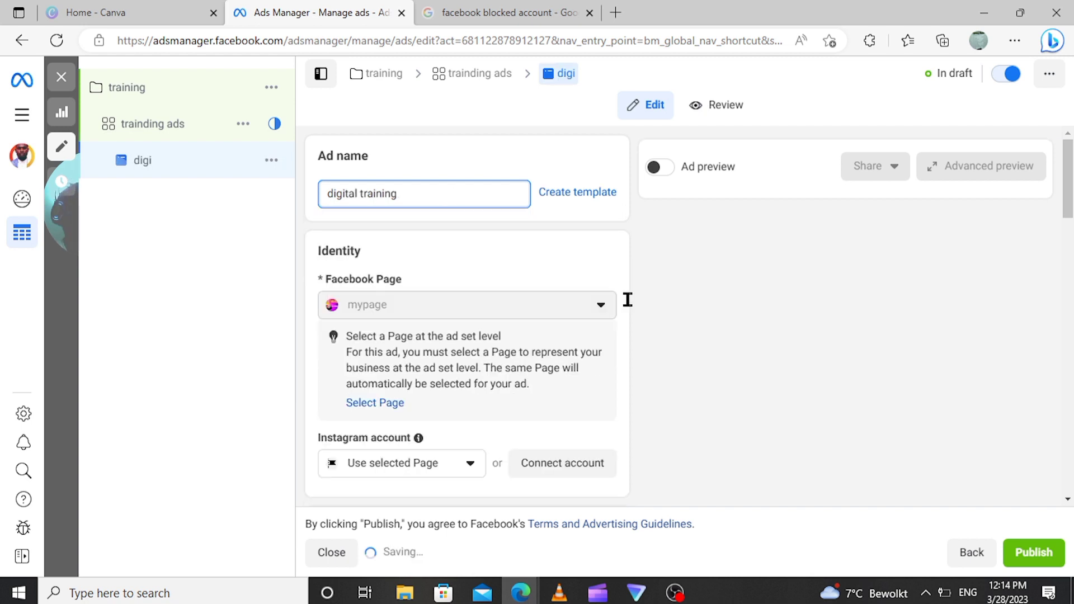
{"action": "scroll", "coordinate": [1071, 213], "scroll_direction": "down", "scroll_amount": 1}
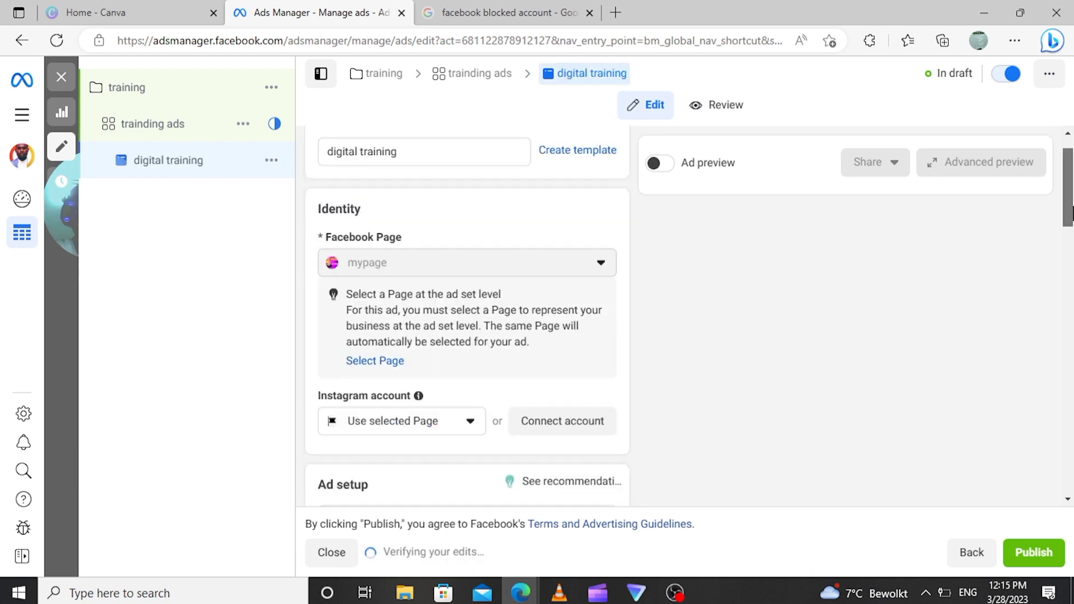
{"action": "scroll", "coordinate": [1071, 212], "scroll_direction": "down", "scroll_amount": 3}
{"action": "scroll", "coordinate": [1070, 240], "scroll_direction": "down", "scroll_amount": 1}
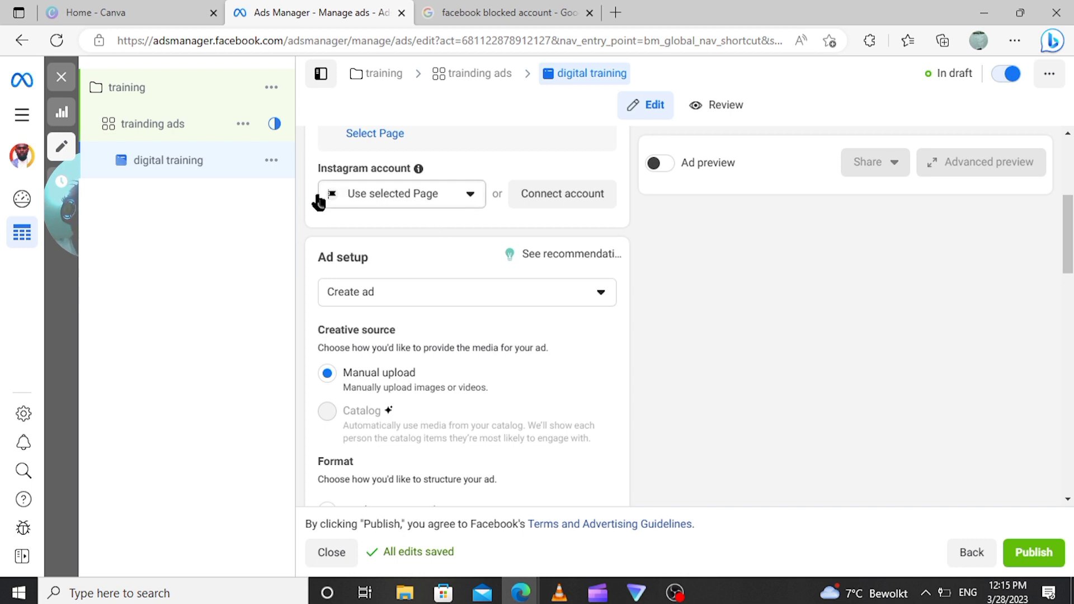
{"action": "left_click", "coordinate": [471, 195]}
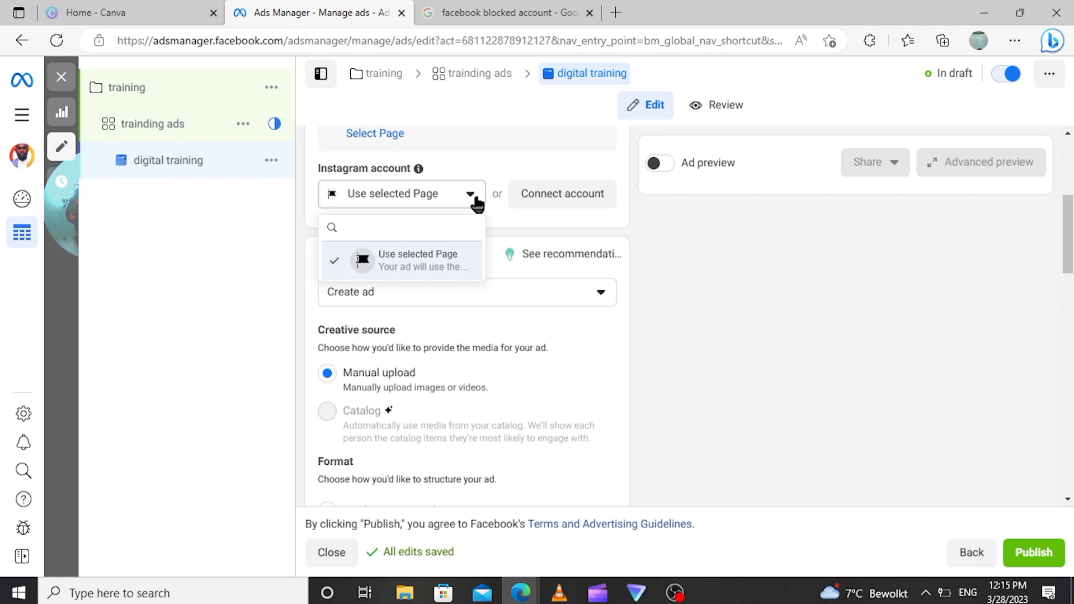
{"action": "left_click", "coordinate": [476, 205]}
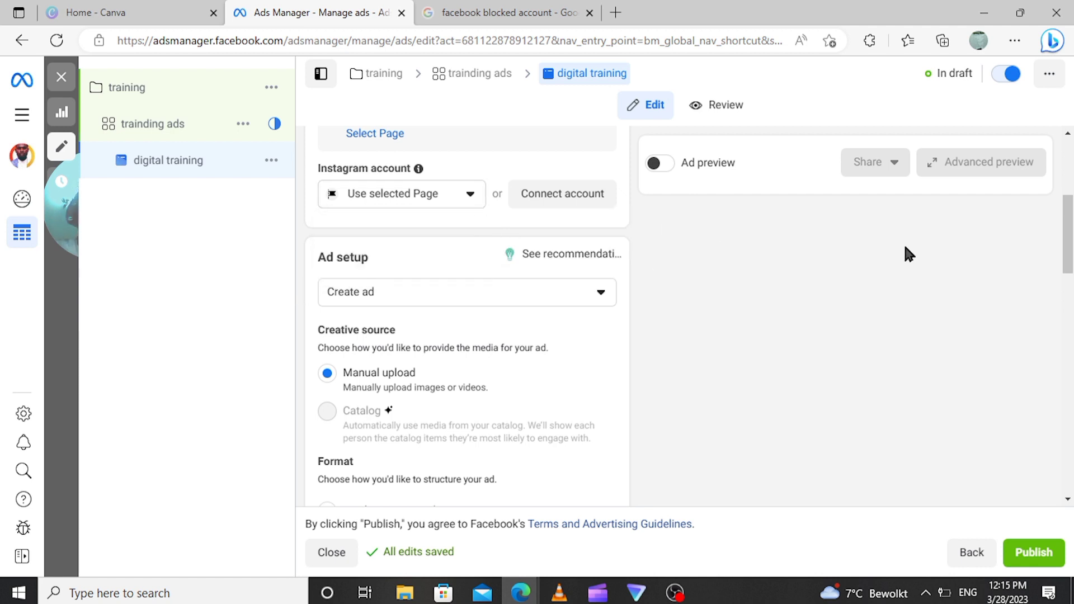
{"action": "left_click_drag", "start_coordinate": [1063, 240], "coordinate": [1068, 254]}
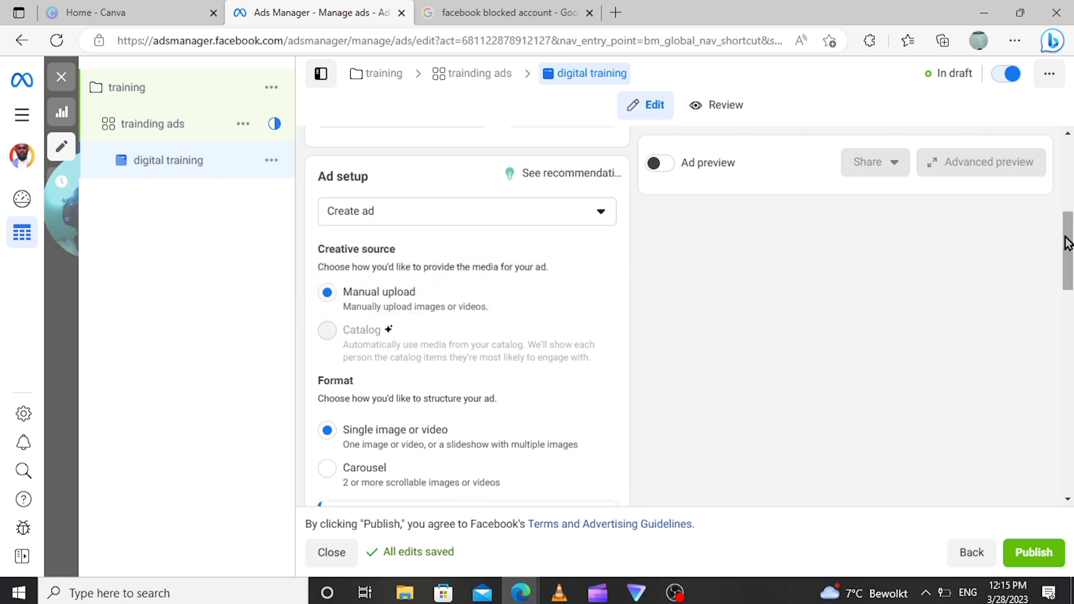
{"action": "left_click_drag", "start_coordinate": [1065, 240], "coordinate": [1071, 285]}
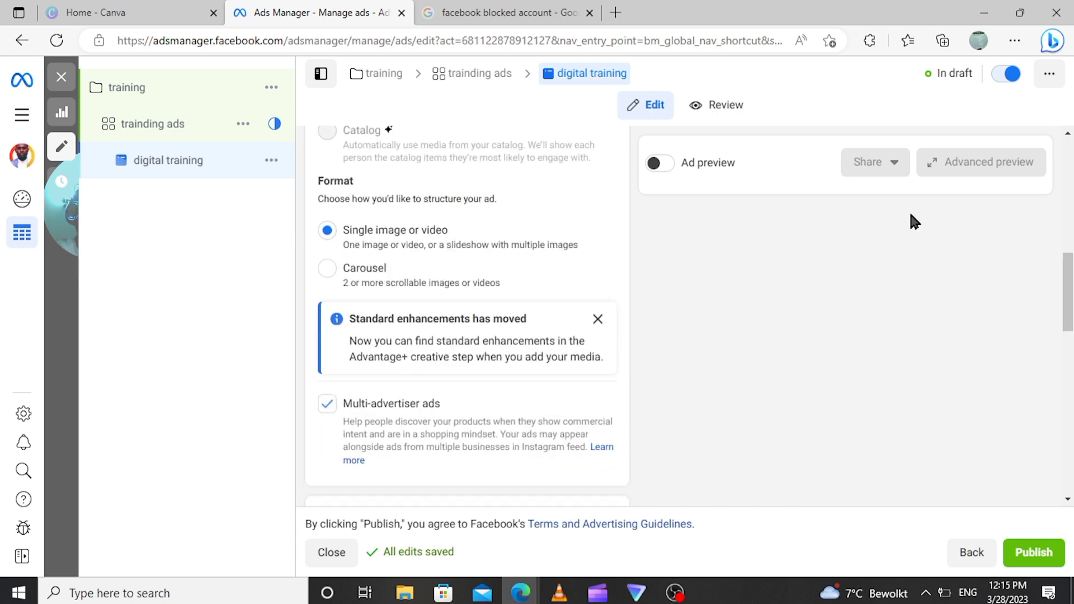
{"action": "left_click_drag", "start_coordinate": [1068, 271], "coordinate": [1071, 372]}
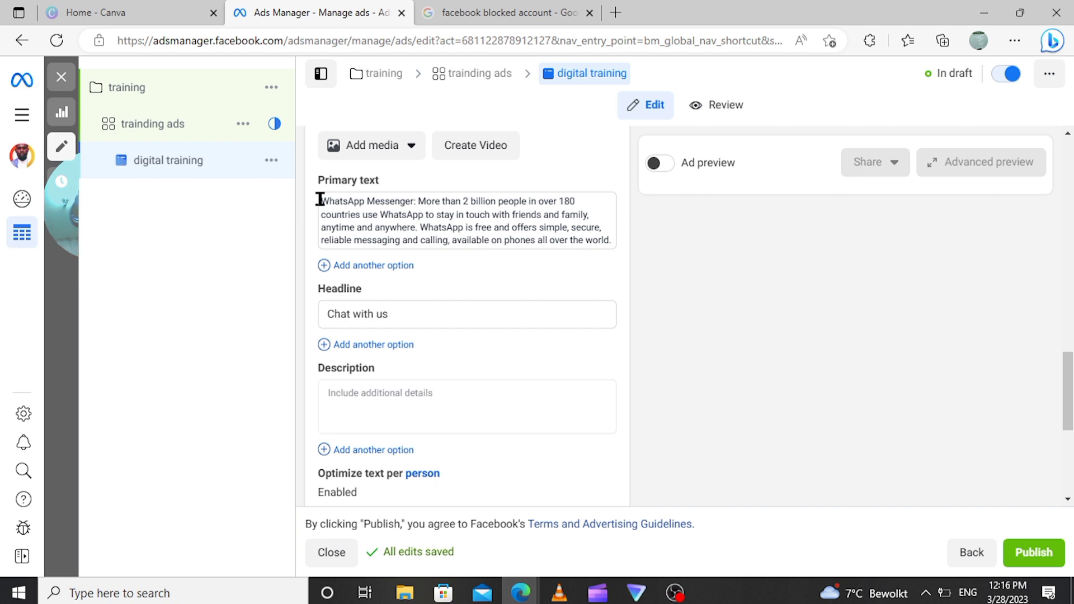
Replace the WhatsApp primary text with a draft about the digital marketing course transforming your life
{"action": "left_click_drag", "start_coordinate": [321, 201], "coordinate": [605, 237]}
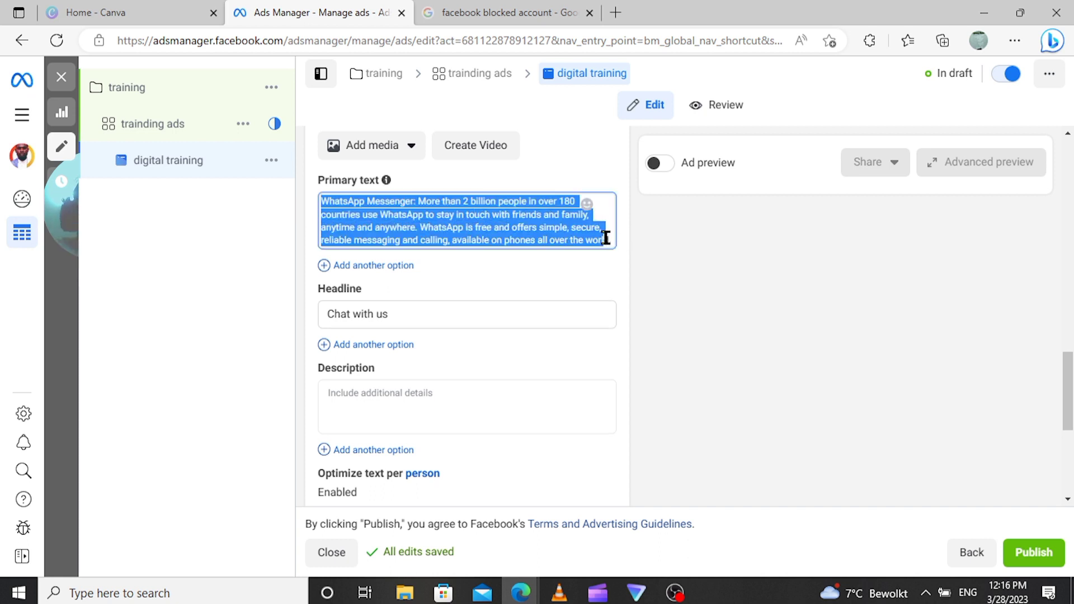
{"action": "key", "text": "BackSpace"}
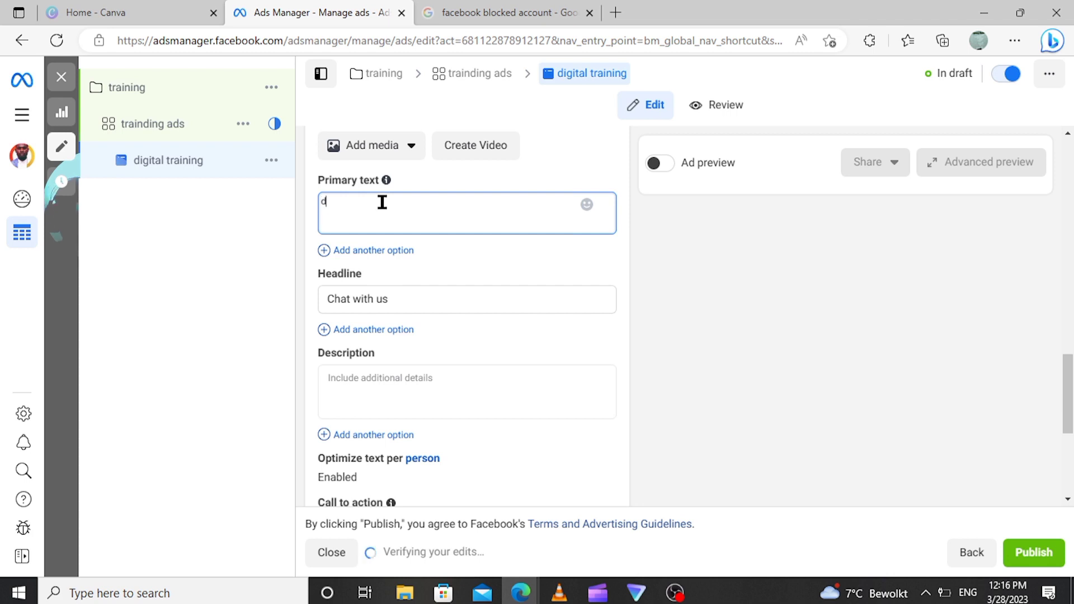
{"action": "key", "text": "BackSpace"}
{"action": "key", "text": "BackSpace"}
{"action": "type", "text": "thi"}
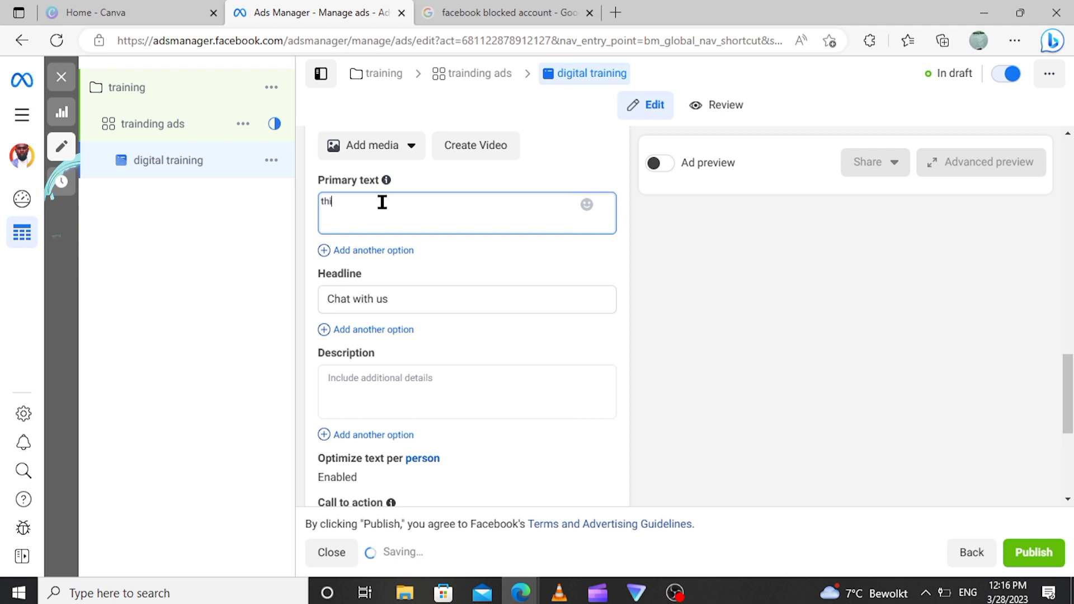
{"action": "type", "text": "s cour"}
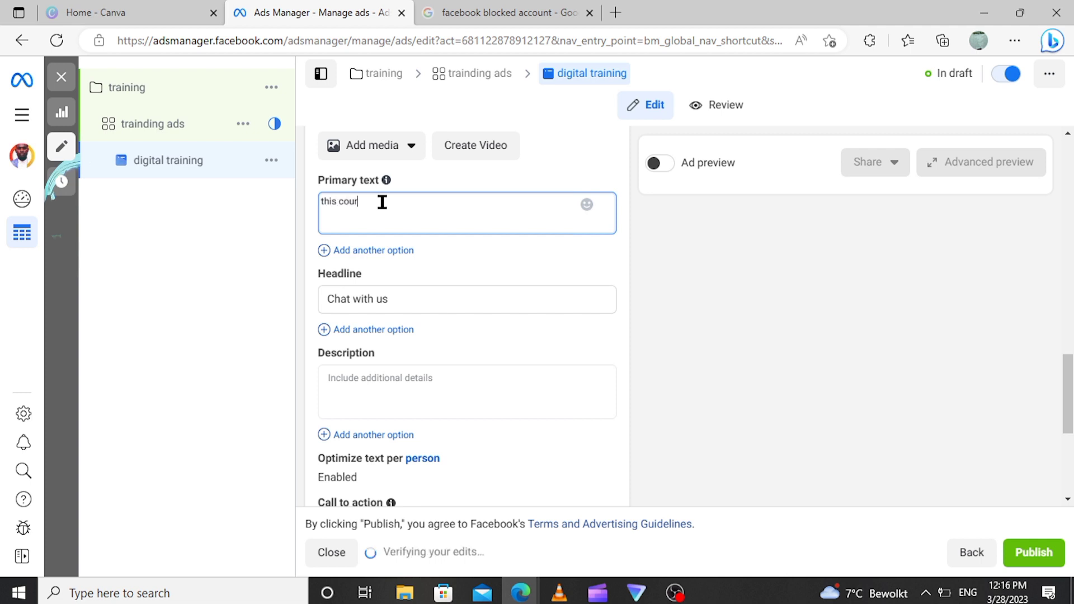
{"action": "type", "text": "se is all about"}
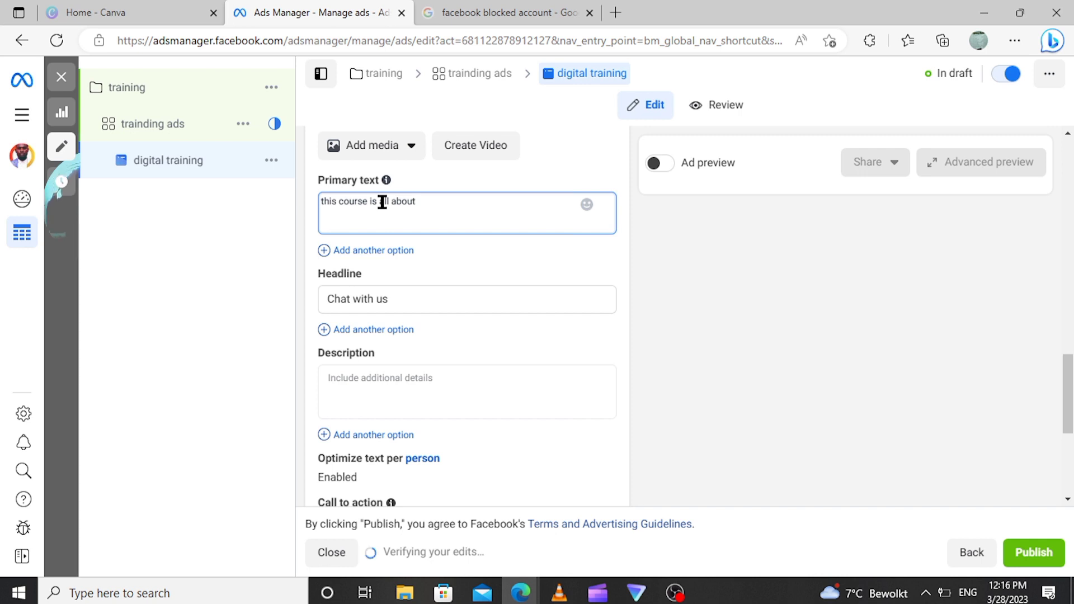
{"action": "type", "text": " digital mareti"}
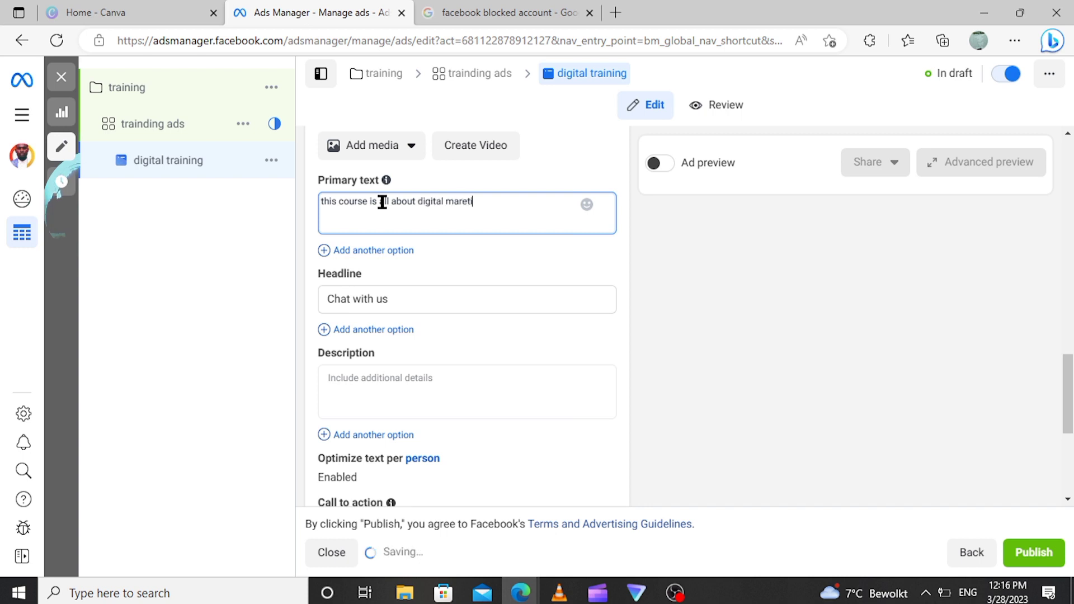
{"action": "type", "text": "ng , this ciurse"}
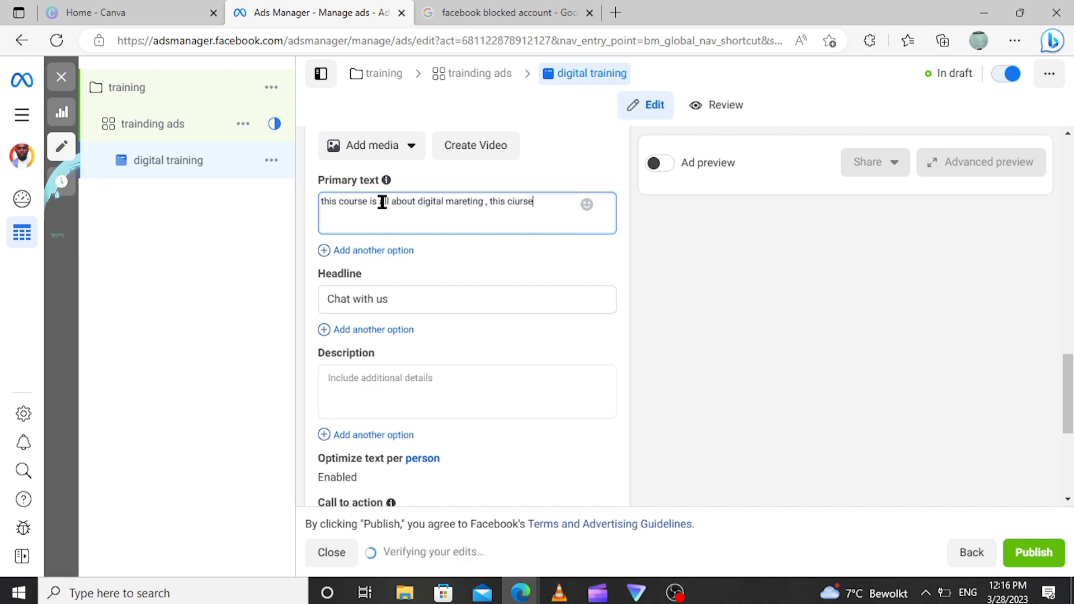
{"action": "type", "text": " will w"}
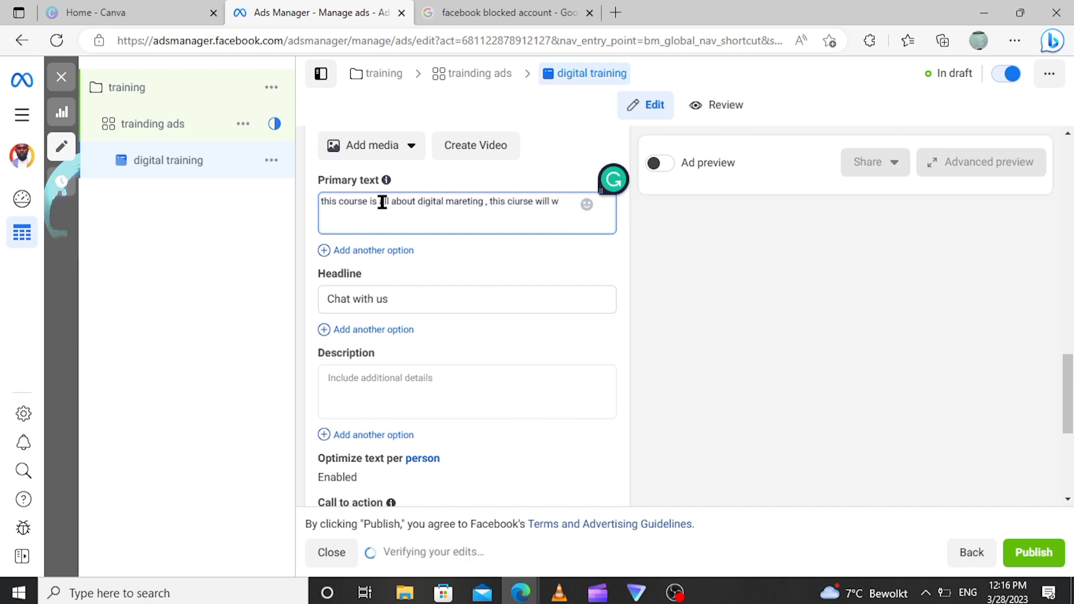
{"action": "key", "text": "BackSpace"}
{"action": "type", "text": "tran"}
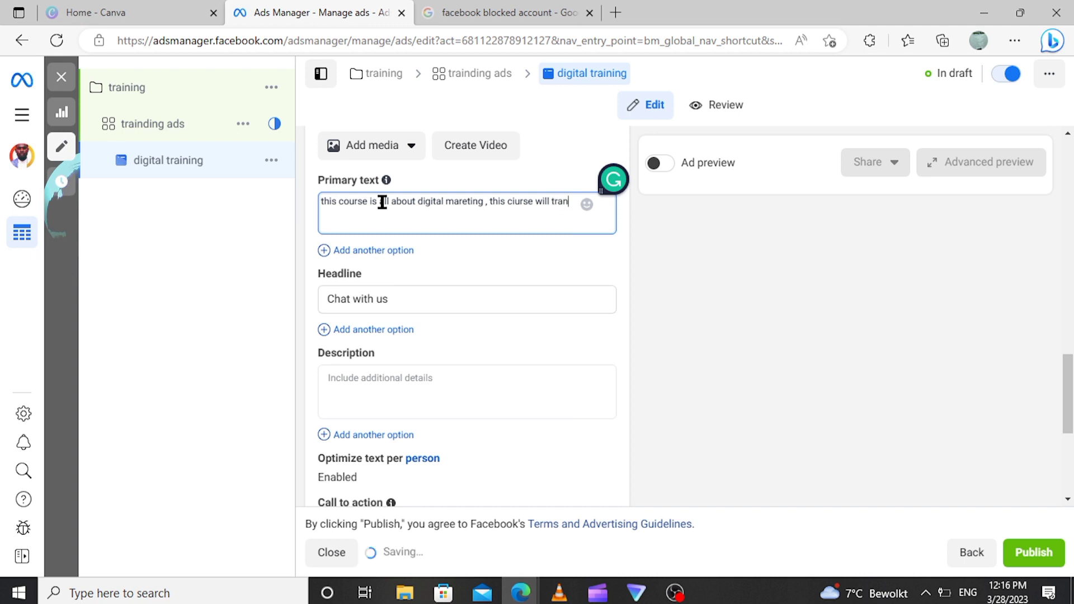
{"action": "type", "text": "sform your lif"}
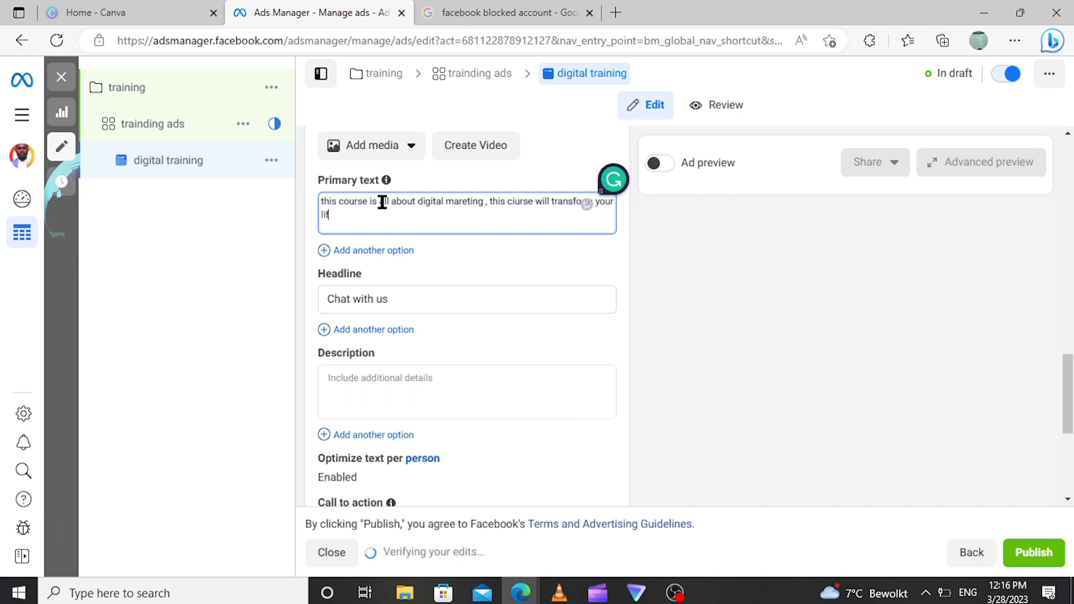
{"action": "type", "text": "e"}
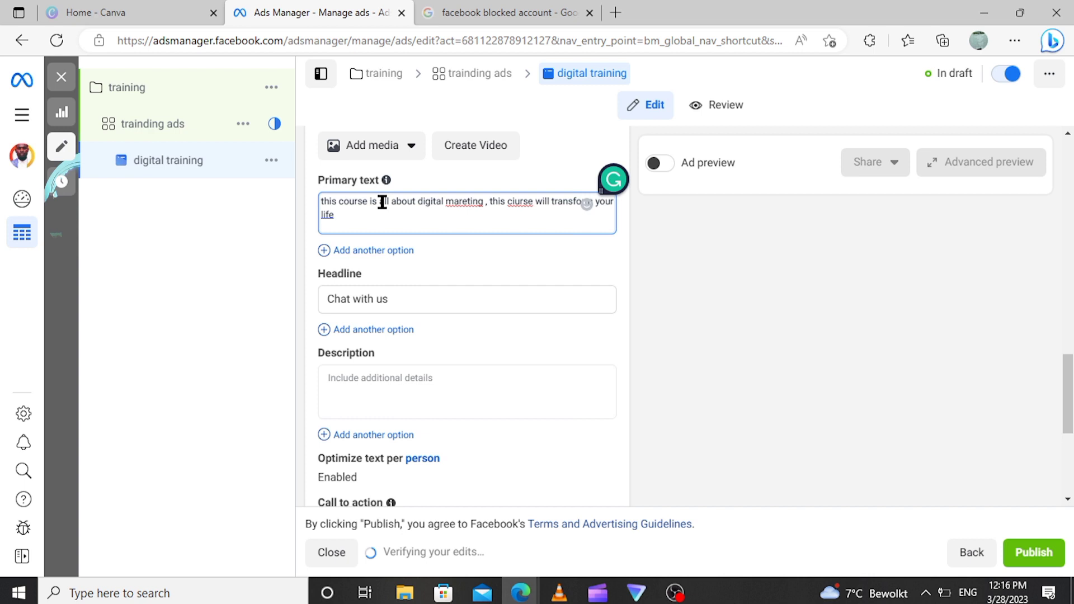
{"action": "type", "text": " tr"}
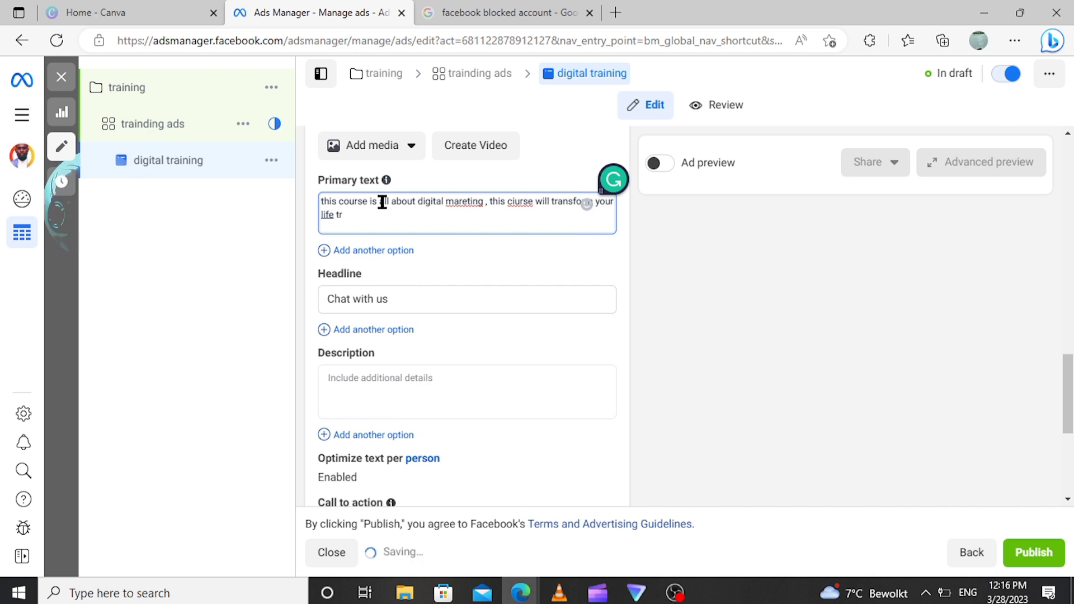
{"action": "type", "text": "e"}
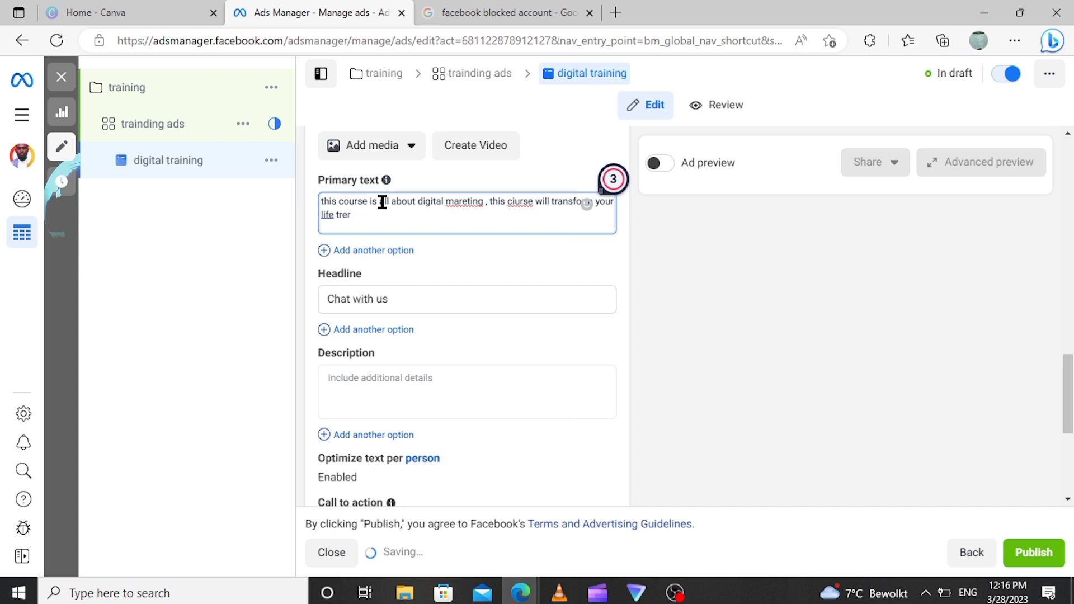
{"action": "type", "text": "r"}
{"action": "key", "text": "BackSpace"}
{"action": "type", "text": "mendiouly"}
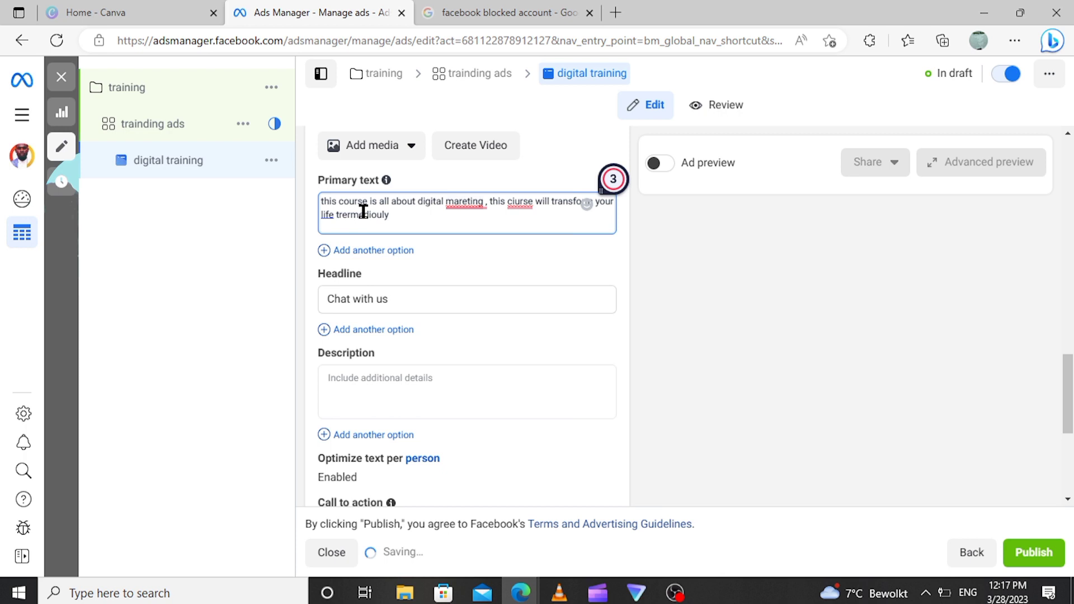
Correct the primary text misspellings to 'tremendously', 'course' and 'marketing'
{"action": "left_click", "coordinate": [363, 211]}
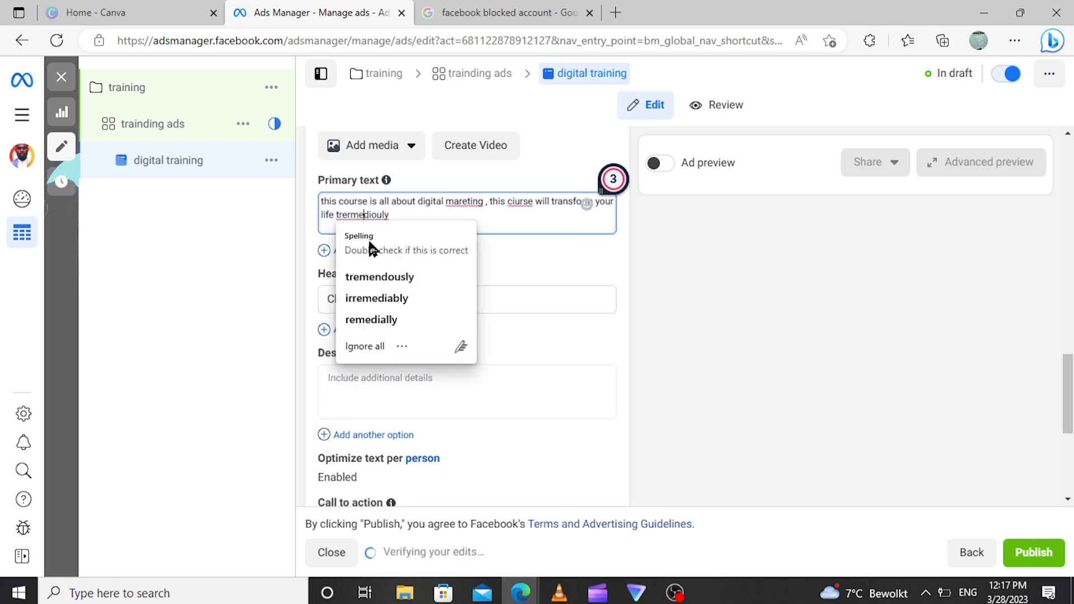
{"action": "left_click", "coordinate": [378, 277]}
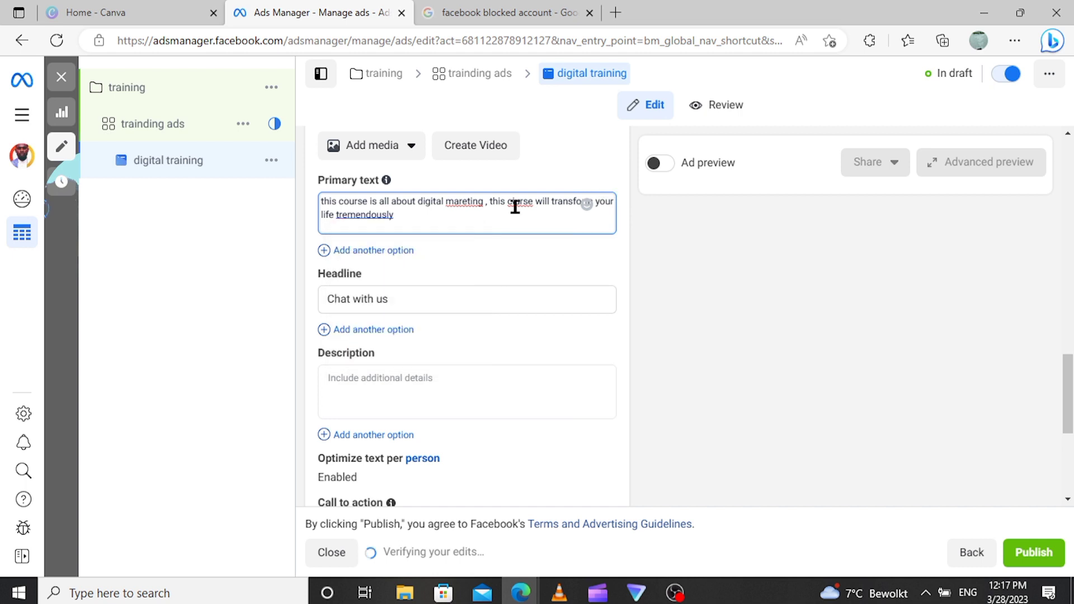
{"action": "double_click", "coordinate": [514, 207]}
{"action": "type", "text": "course"}
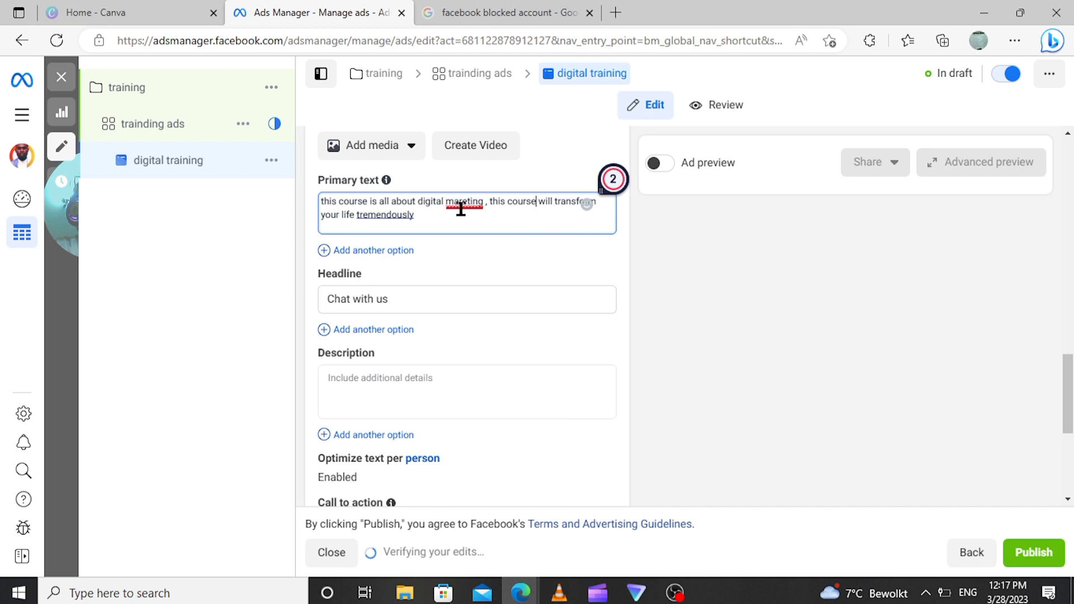
{"action": "left_click", "coordinate": [460, 209]}
{"action": "type", "text": "k"}
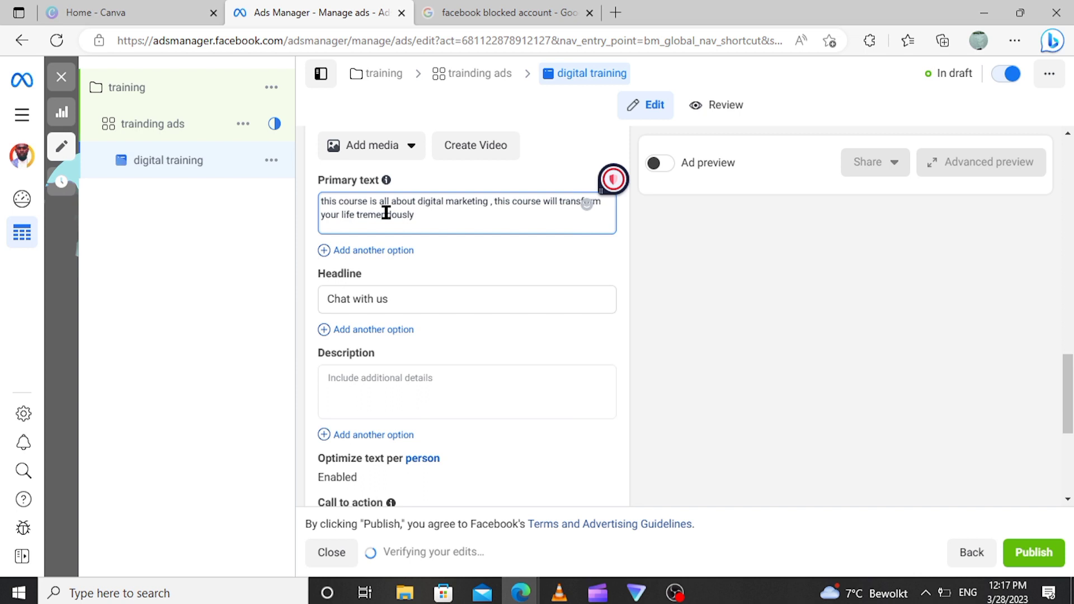
Open the Select media picker through Add media > Add image
{"action": "scroll", "coordinate": [386, 214], "scroll_direction": "up", "scroll_amount": 2}
{"action": "mouse_move", "coordinate": [386, 273]}
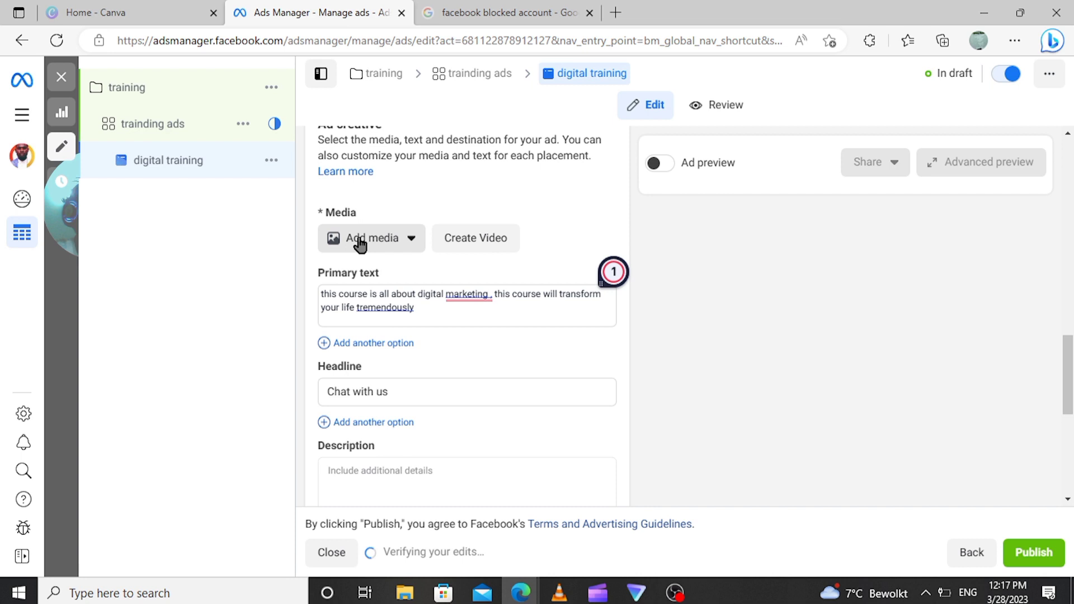
{"action": "left_click", "coordinate": [369, 239]}
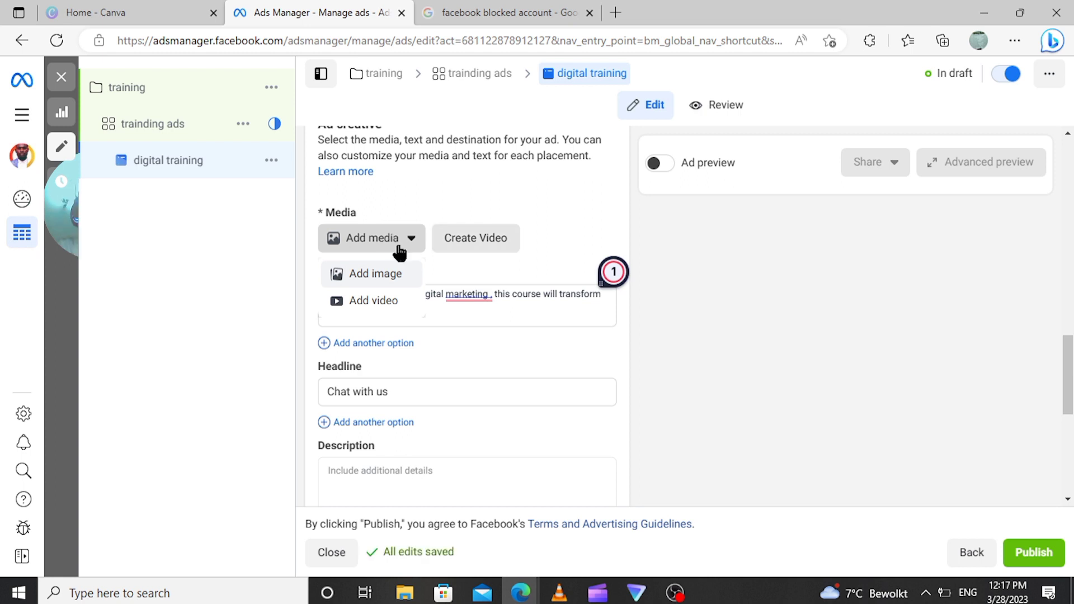
{"action": "left_click", "coordinate": [369, 273]}
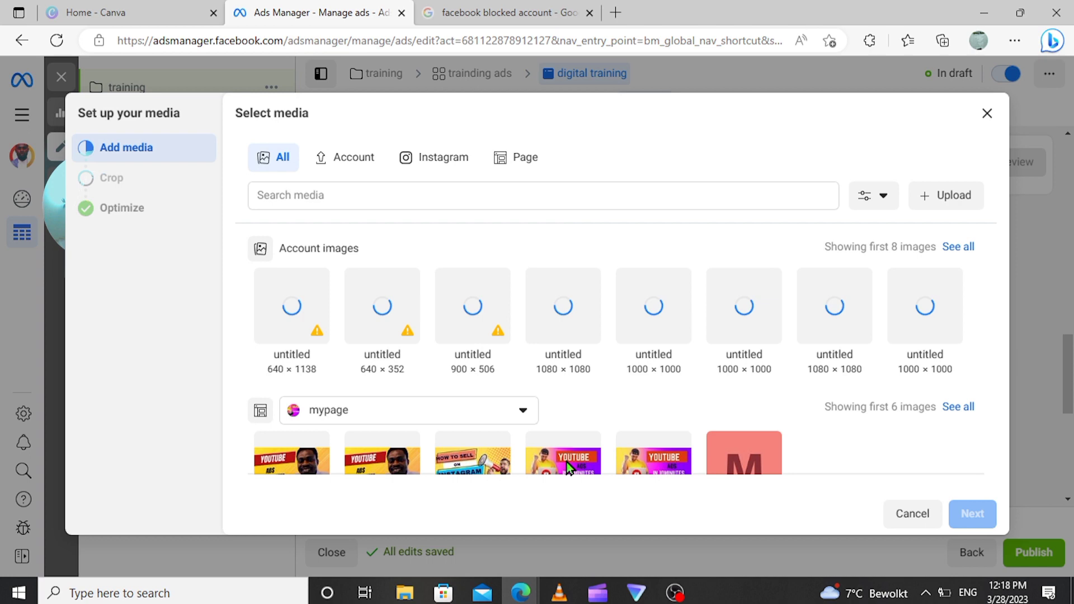
Use the YouTube ads image with Original Feeds crop and standard enhancements turned on
{"action": "left_click", "coordinate": [566, 462]}
{"action": "left_click", "coordinate": [970, 517]}
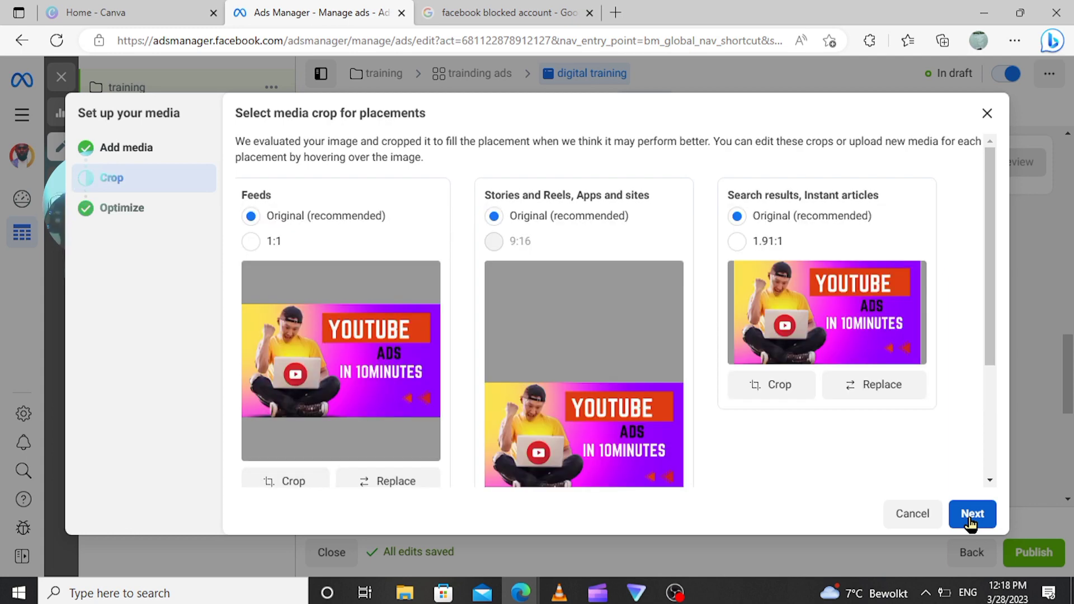
{"action": "left_click", "coordinate": [272, 245]}
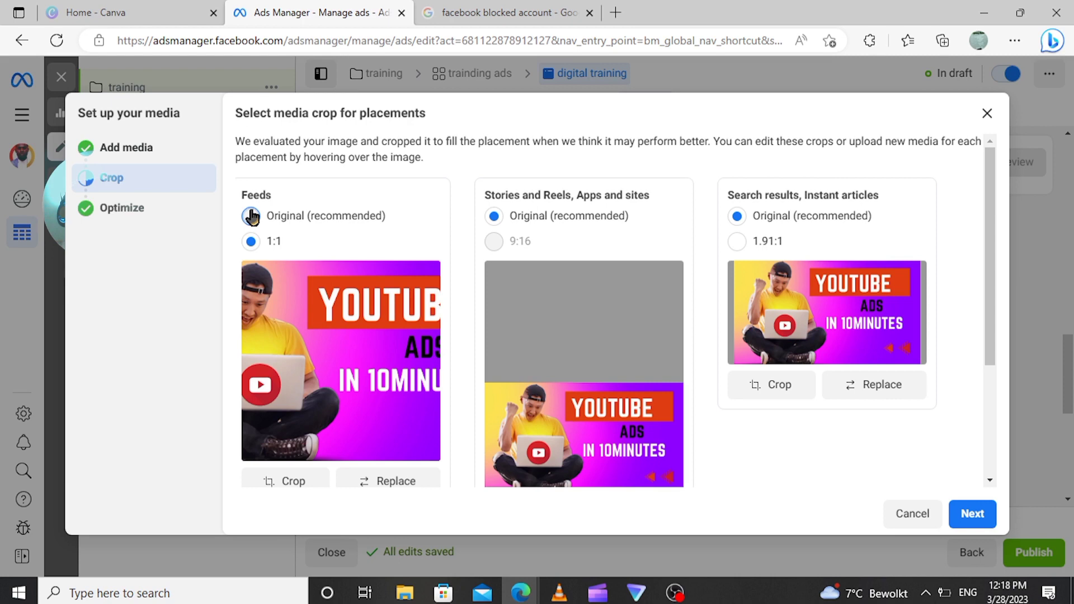
{"action": "left_click", "coordinate": [251, 215]}
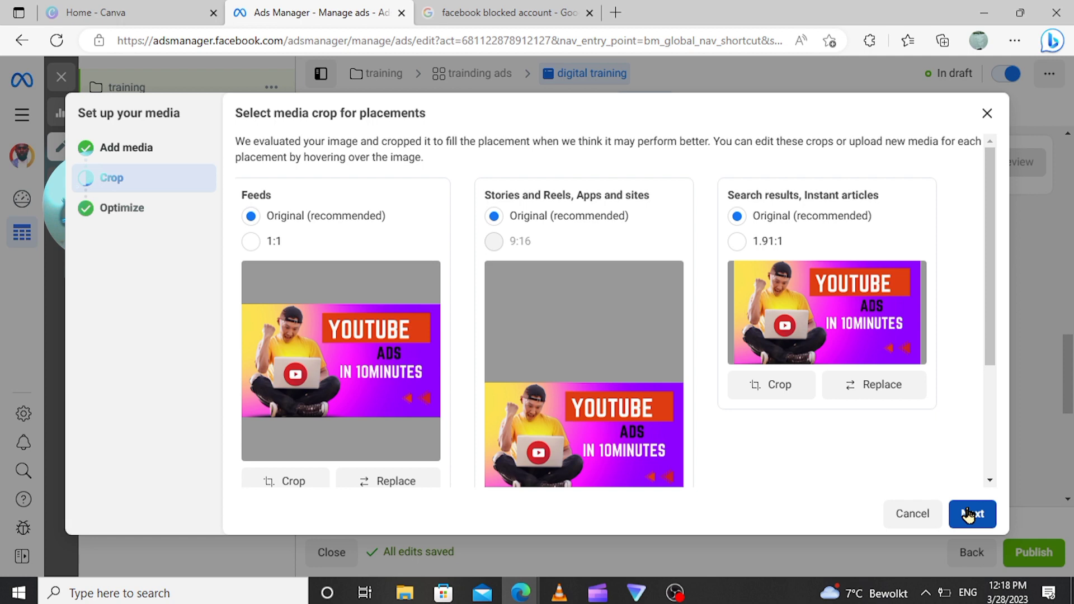
{"action": "left_click", "coordinate": [969, 513]}
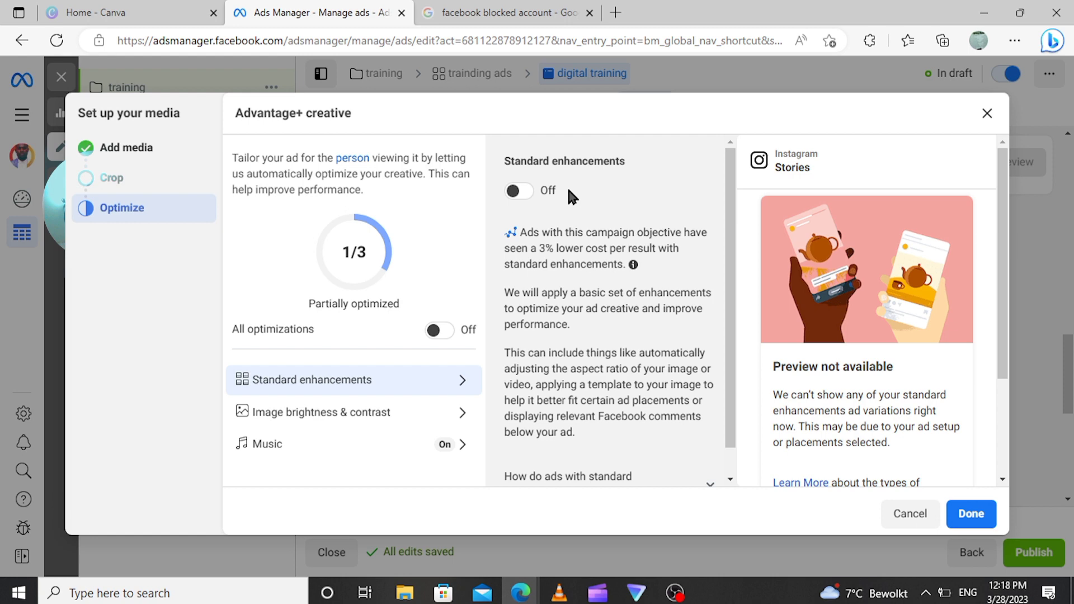
{"action": "left_click", "coordinate": [519, 190]}
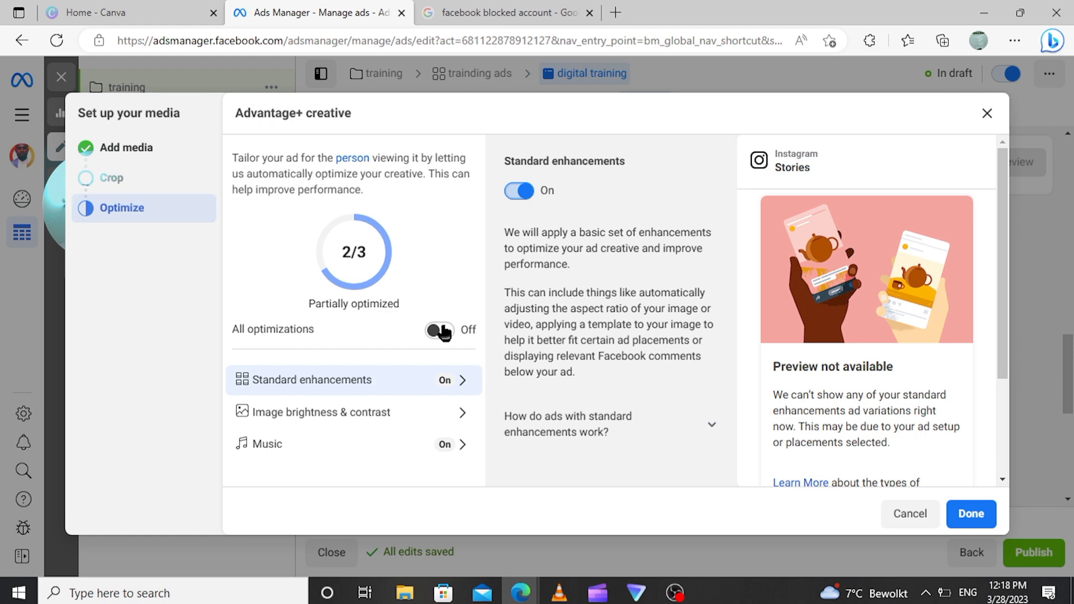
{"action": "left_click", "coordinate": [970, 513]}
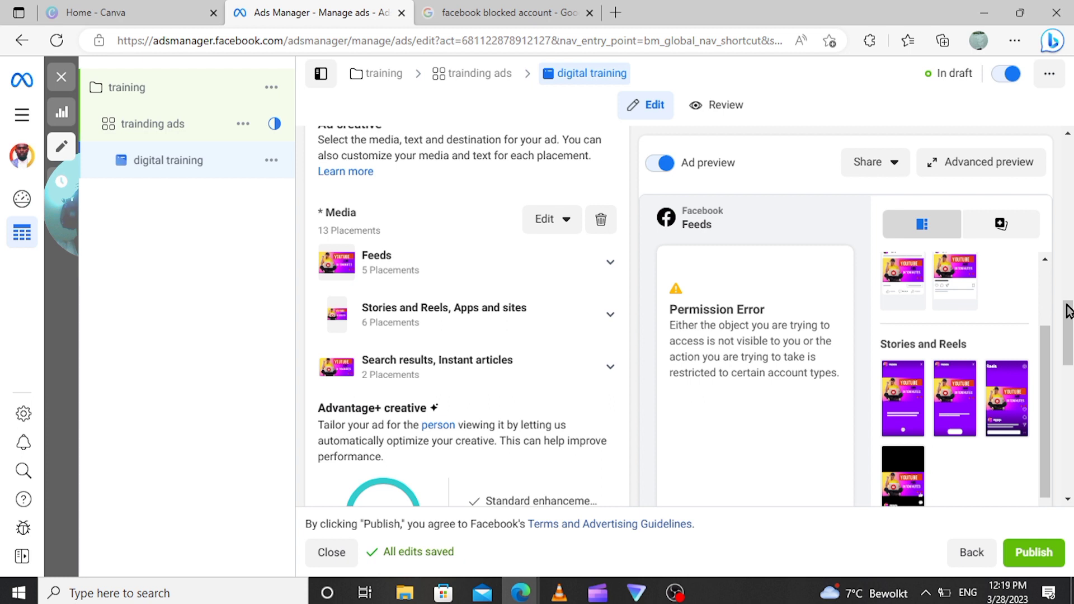
{"action": "left_click_drag", "start_coordinate": [1068, 310], "coordinate": [1068, 391]}
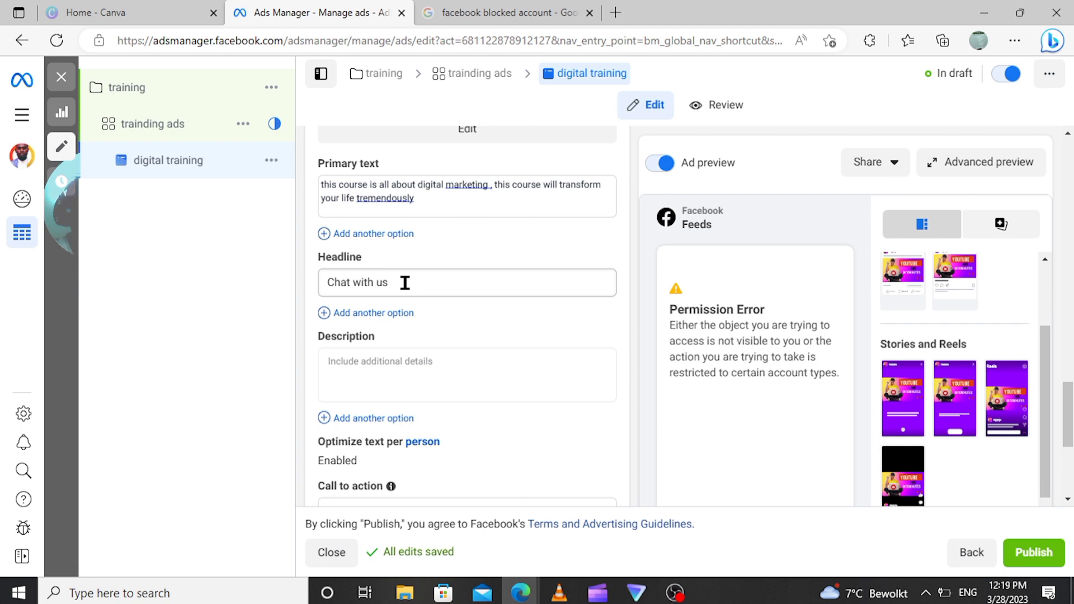
{"action": "left_click", "coordinate": [415, 285]}
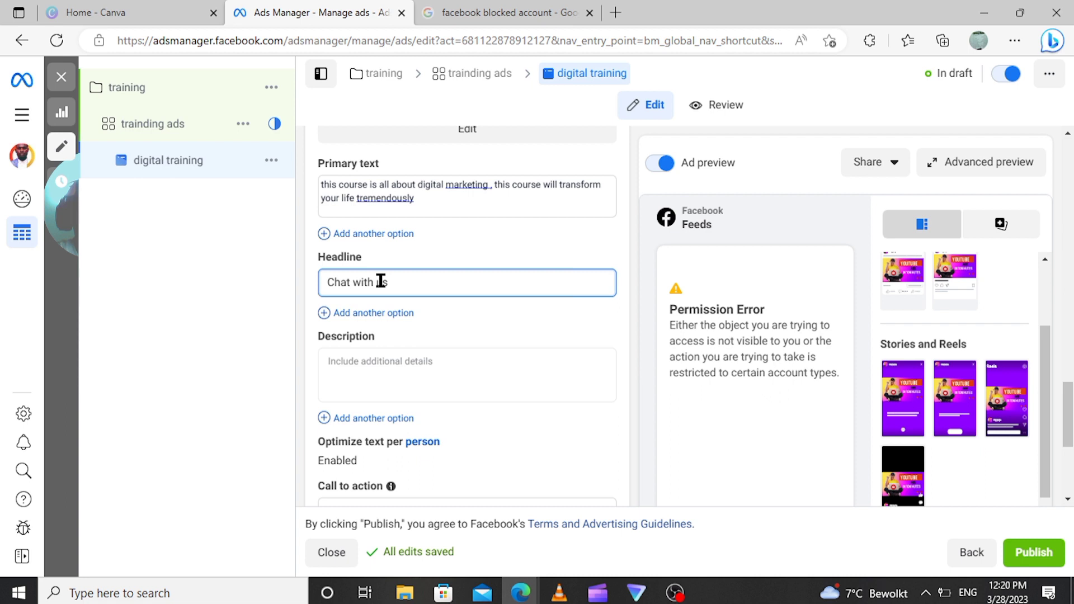
{"action": "left_click", "coordinate": [393, 364]}
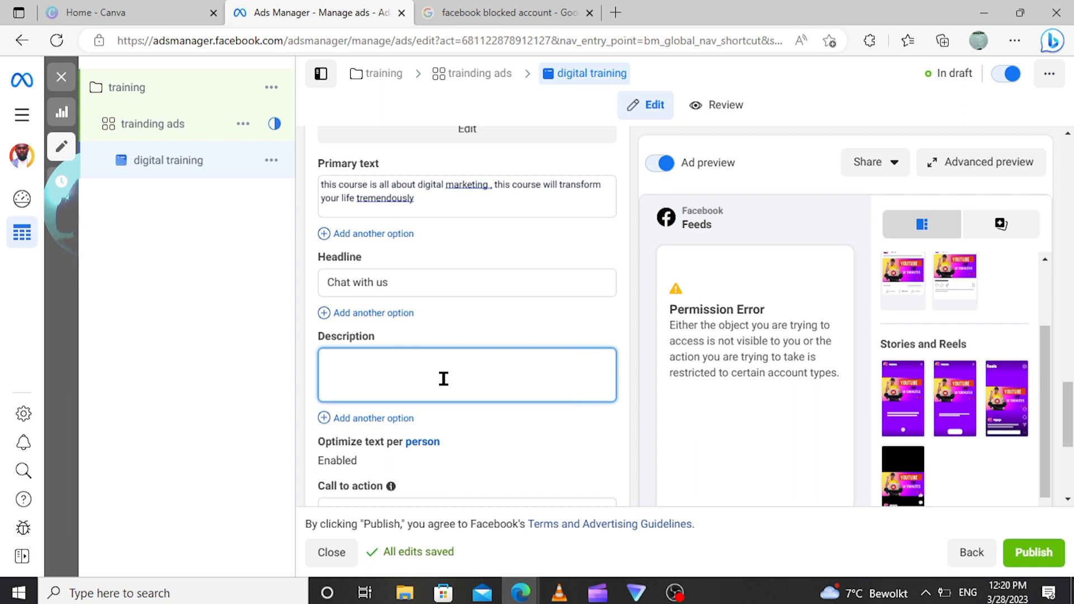
Set the description to 'it is good', review the ad form, and start publishing
{"action": "type", "text": "it is "}
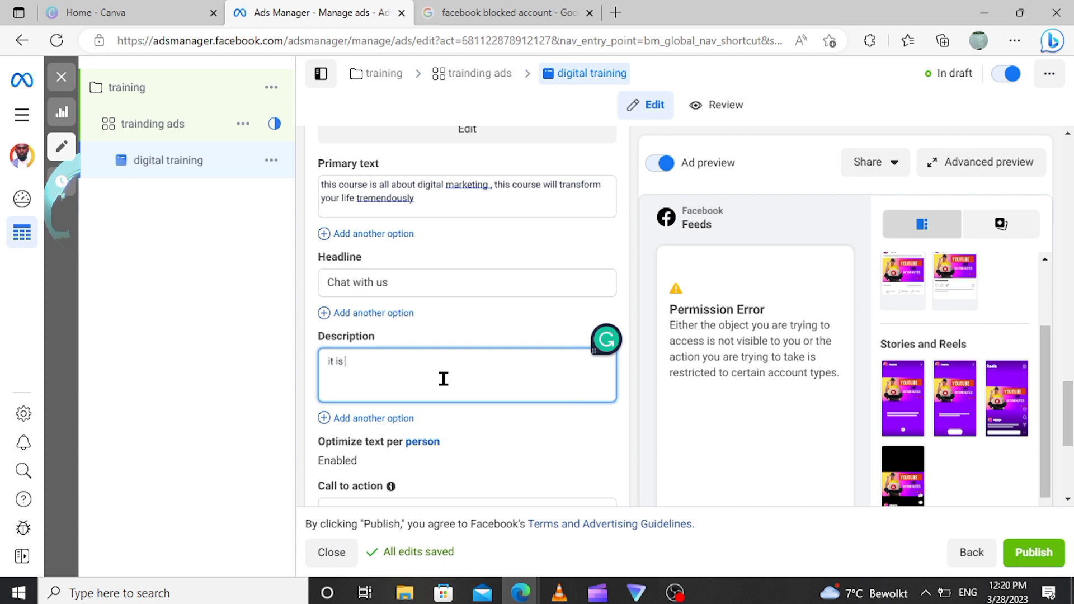
{"action": "type", "text": "good"}
{"action": "left_click", "coordinate": [1068, 401]}
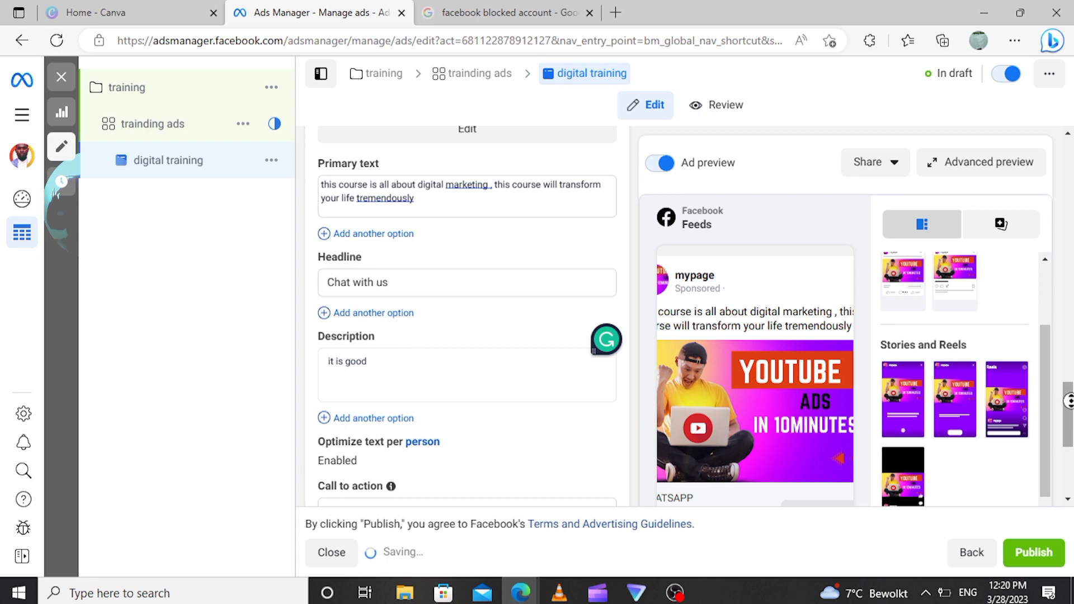
{"action": "scroll", "coordinate": [454, 428], "scroll_direction": "down", "scroll_amount": 5}
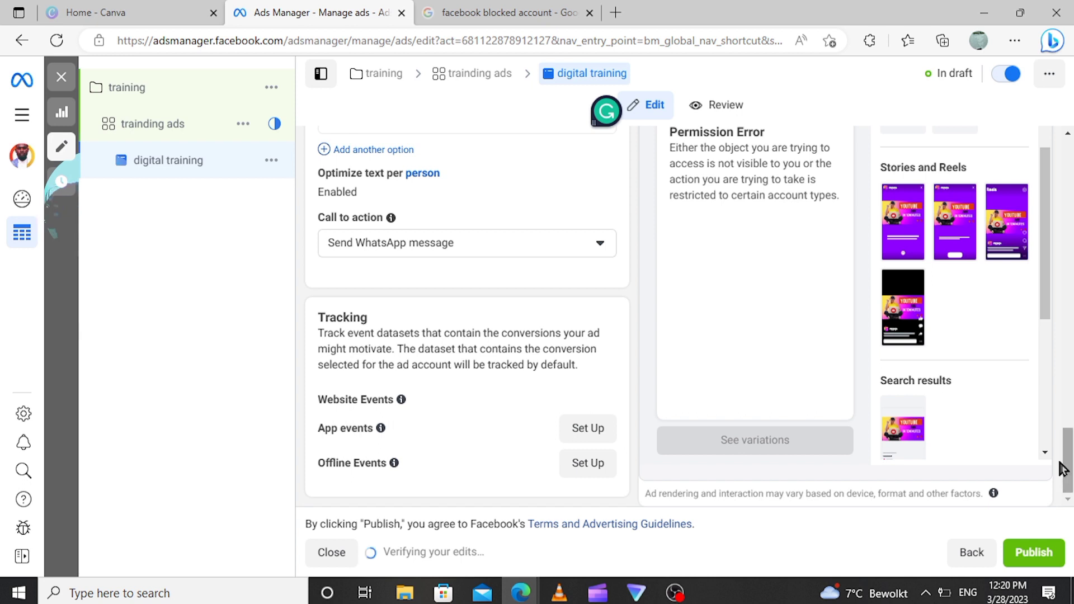
{"action": "left_click_drag", "start_coordinate": [1062, 468], "coordinate": [1055, 230]}
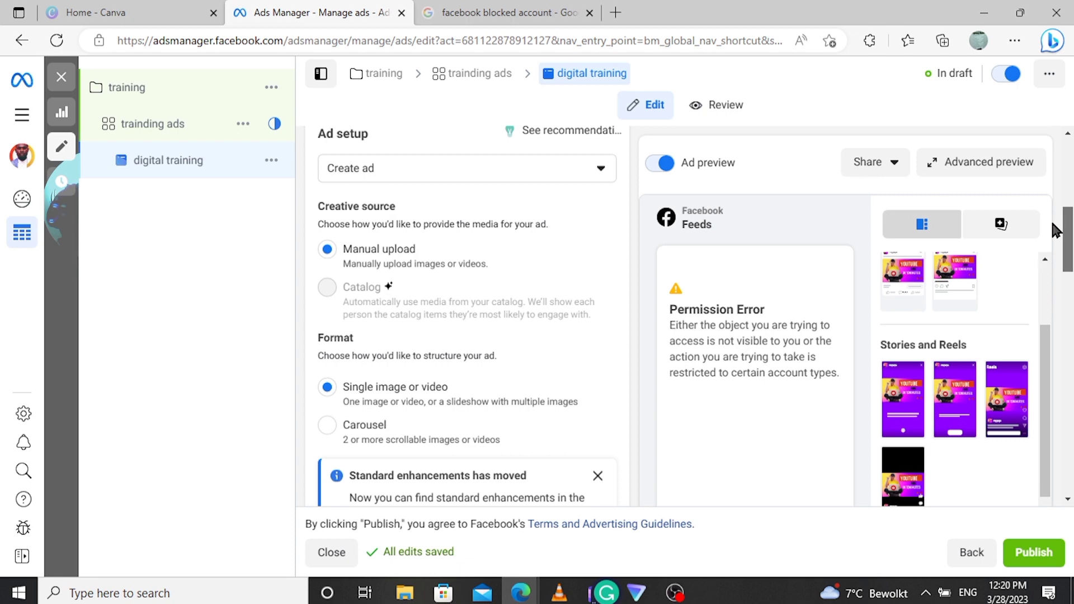
{"action": "left_click_drag", "start_coordinate": [1052, 224], "coordinate": [1053, 170]}
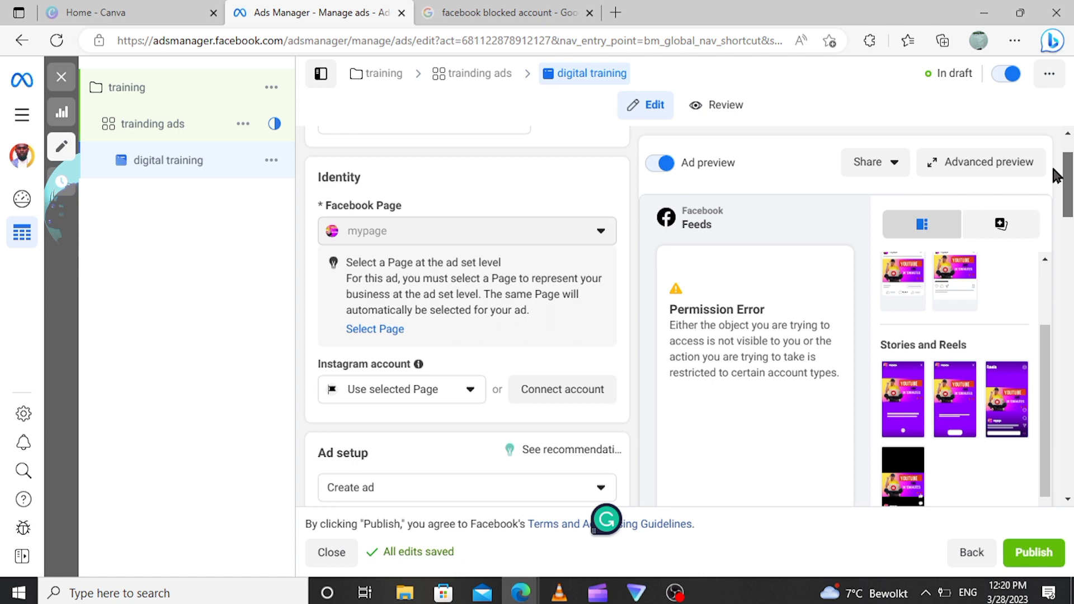
{"action": "left_click_drag", "start_coordinate": [1056, 175], "coordinate": [1071, 383]}
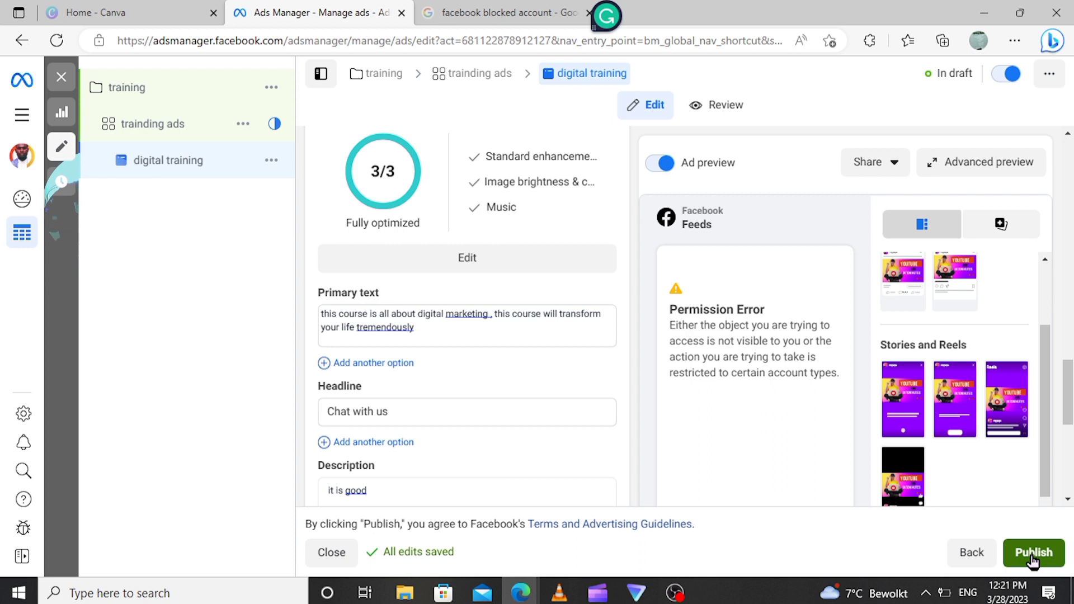
{"action": "left_click", "coordinate": [1032, 555]}
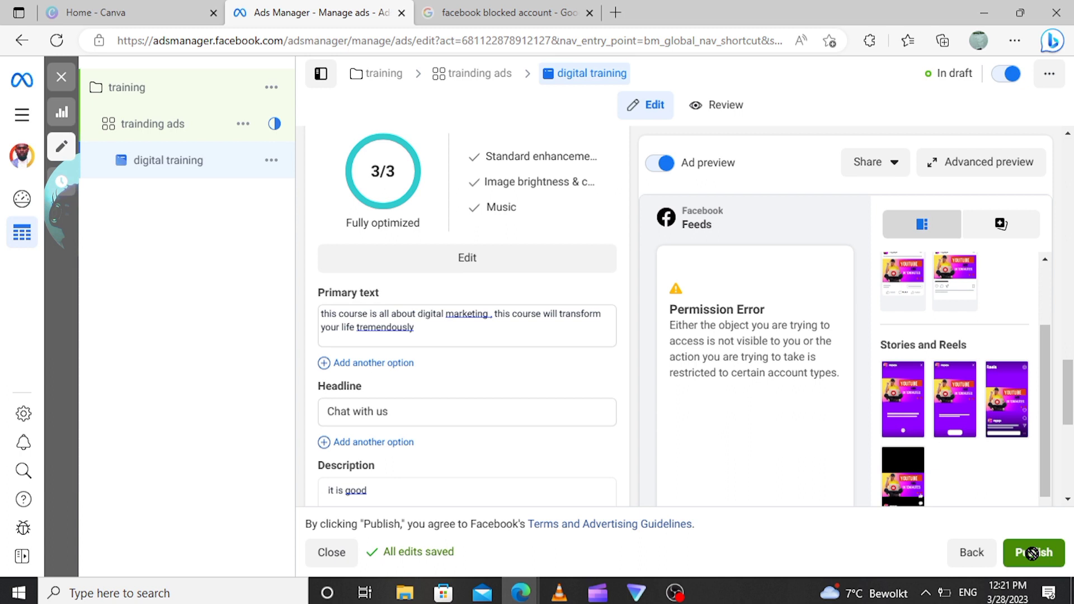
Confirm publishing the 'digital training' ad and bring up the All tools menu
{"action": "left_click", "coordinate": [1032, 553]}
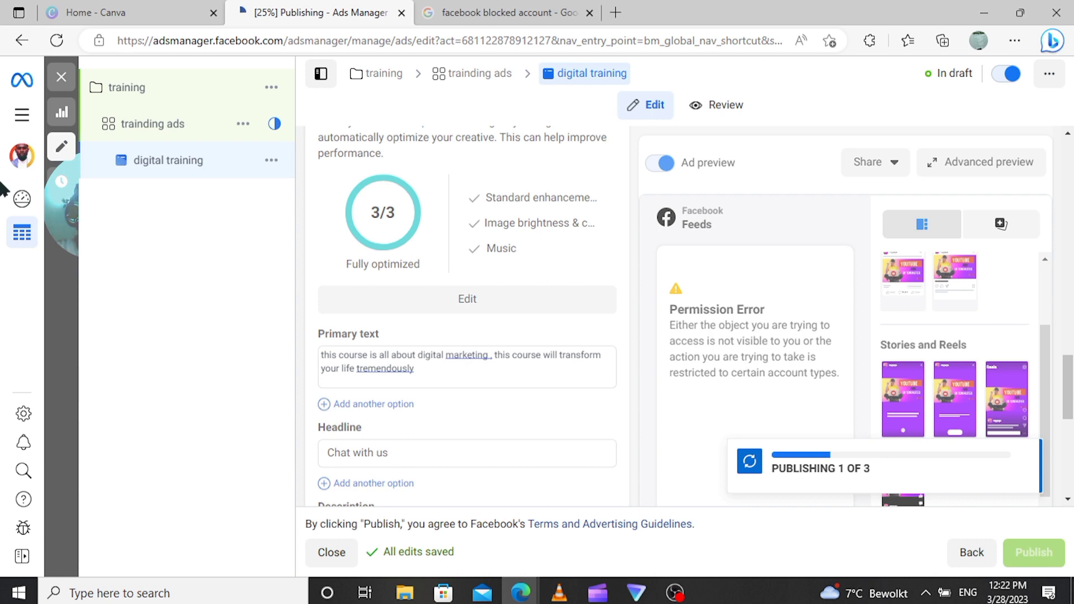
{"action": "left_click", "coordinate": [22, 115]}
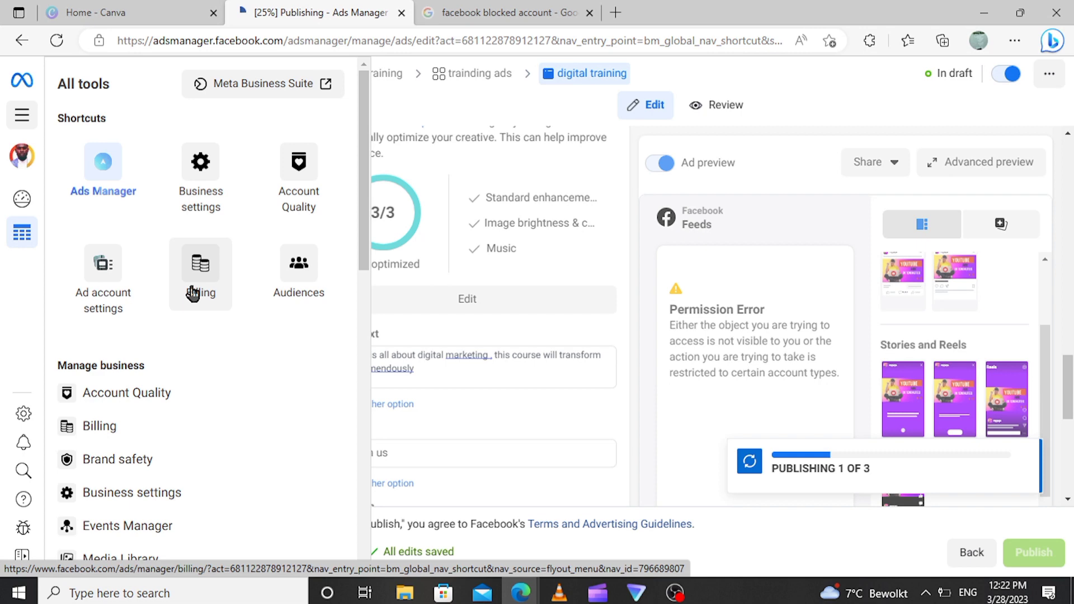
Go to Billing and switch to the personal ad account's payment activity
{"action": "left_click", "coordinate": [193, 290]}
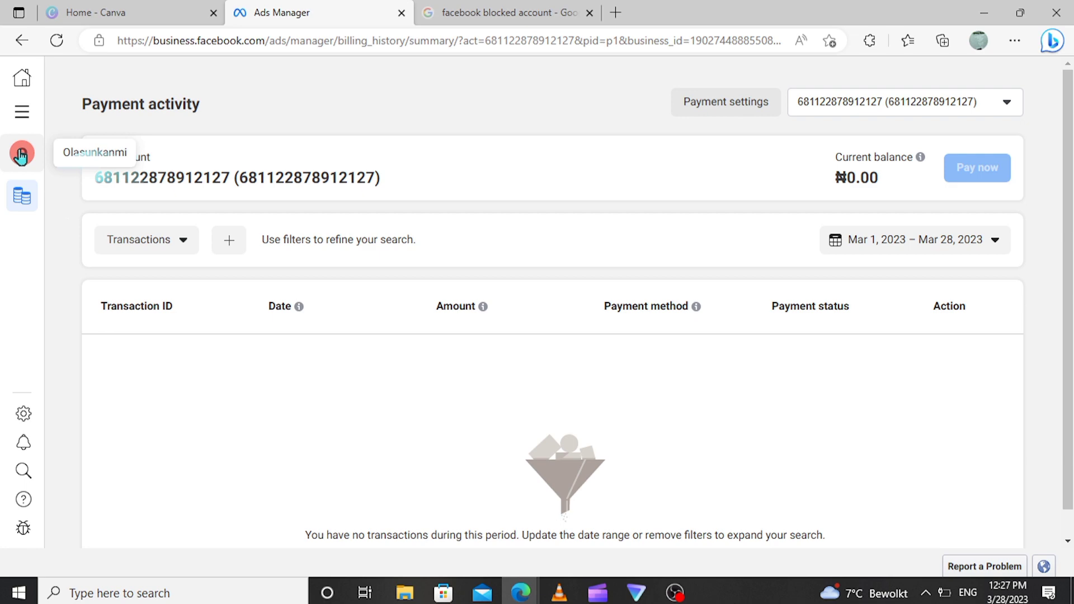
{"action": "left_click", "coordinate": [21, 156]}
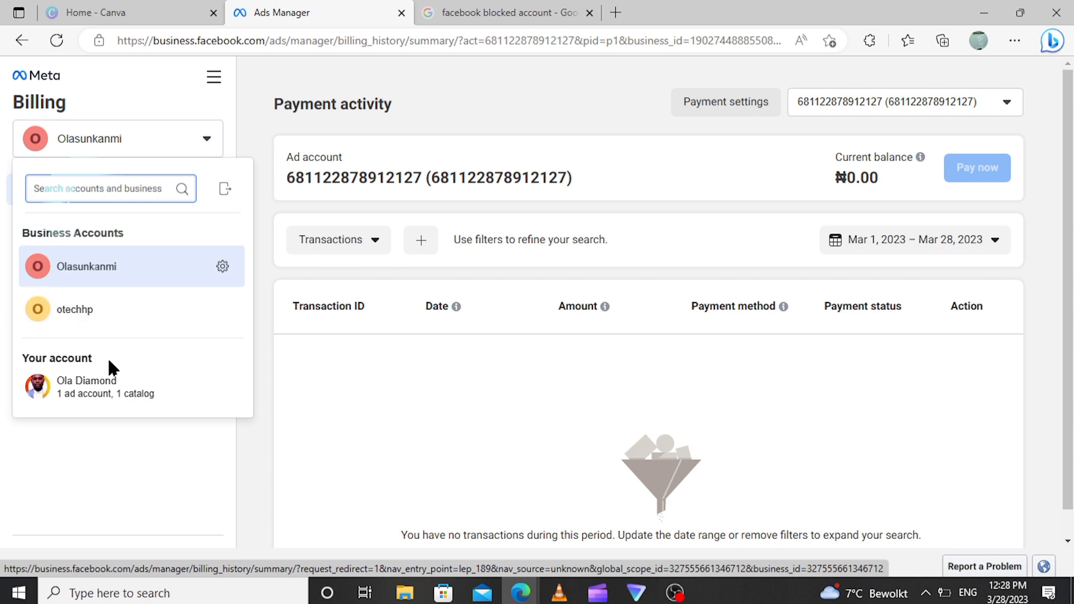
{"action": "mouse_move", "coordinate": [71, 388]}
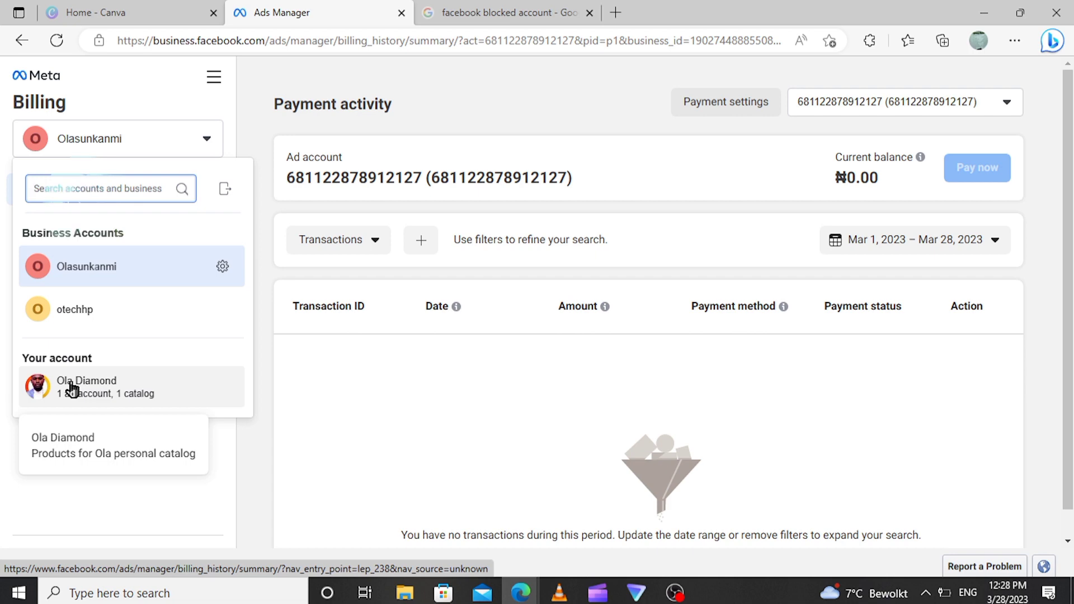
{"action": "left_click", "coordinate": [71, 389]}
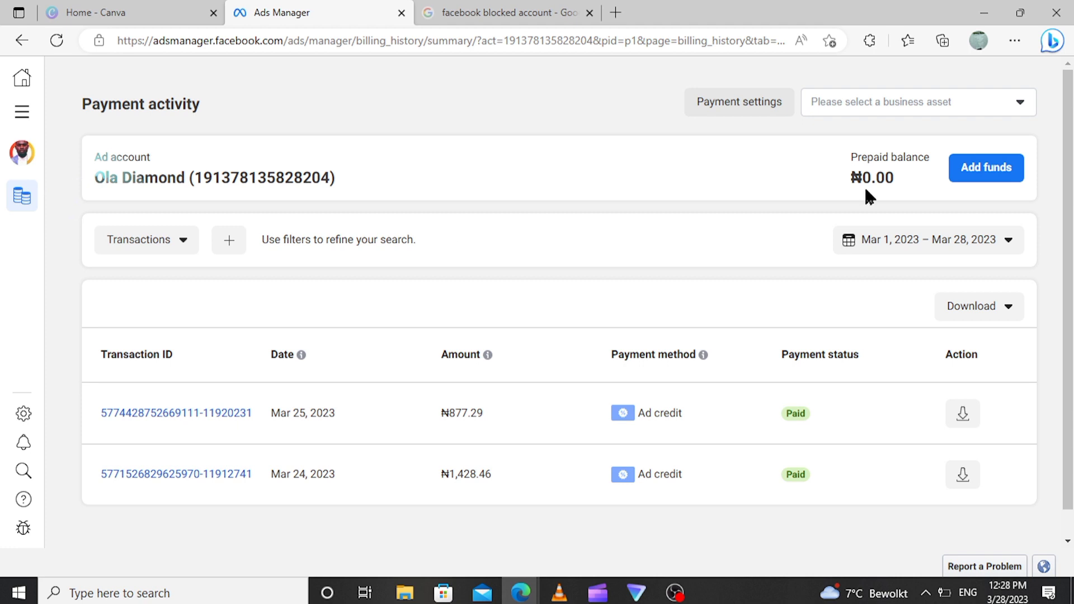
Open Add funds and change the amount from 4,500.00 to ₦700
{"action": "left_click", "coordinate": [987, 174]}
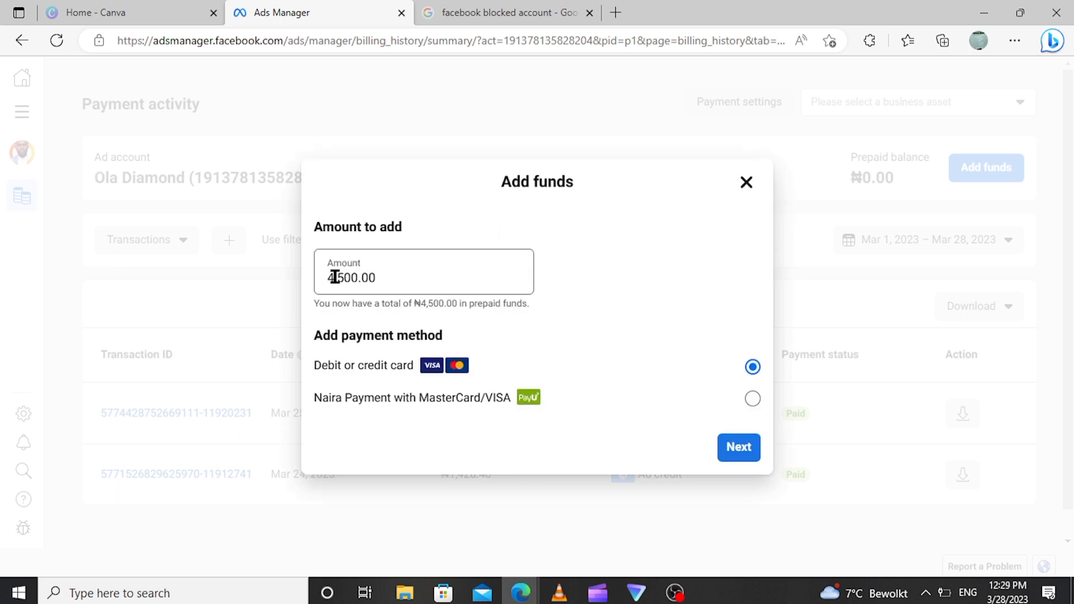
{"action": "left_click", "coordinate": [383, 278]}
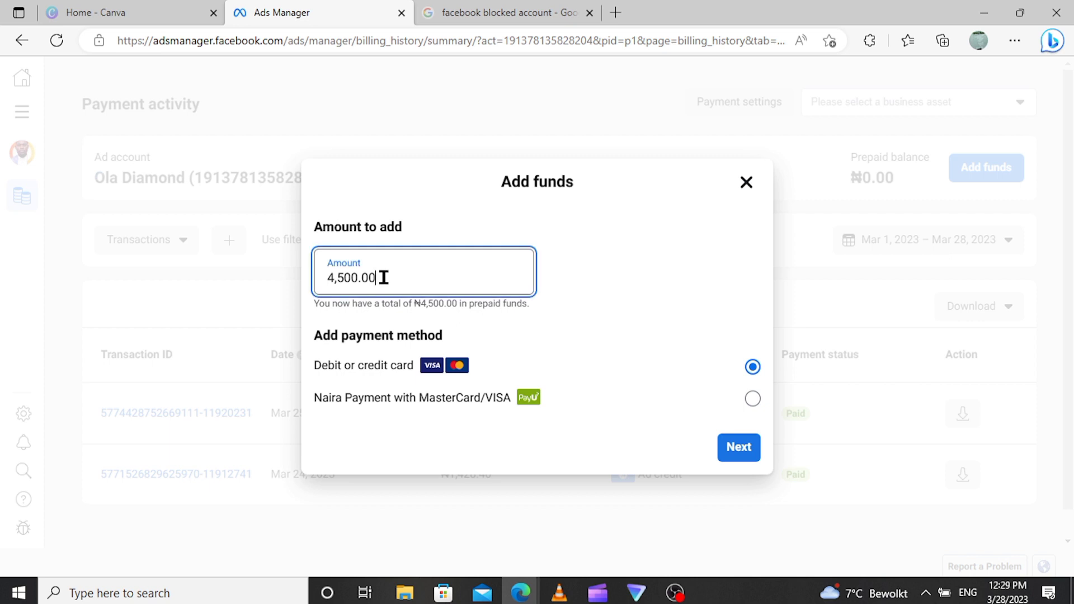
{"action": "key", "text": "BackSpace"}
{"action": "key", "text": "BackSpace"}
{"action": "key", "text": "BackSpace"}
{"action": "key", "text": "BackSpace"}
{"action": "key", "text": "BackSpace"}
{"action": "key", "text": "BackSpace"}
{"action": "key", "text": "BackSpace"}
{"action": "key", "text": "BackSpace"}
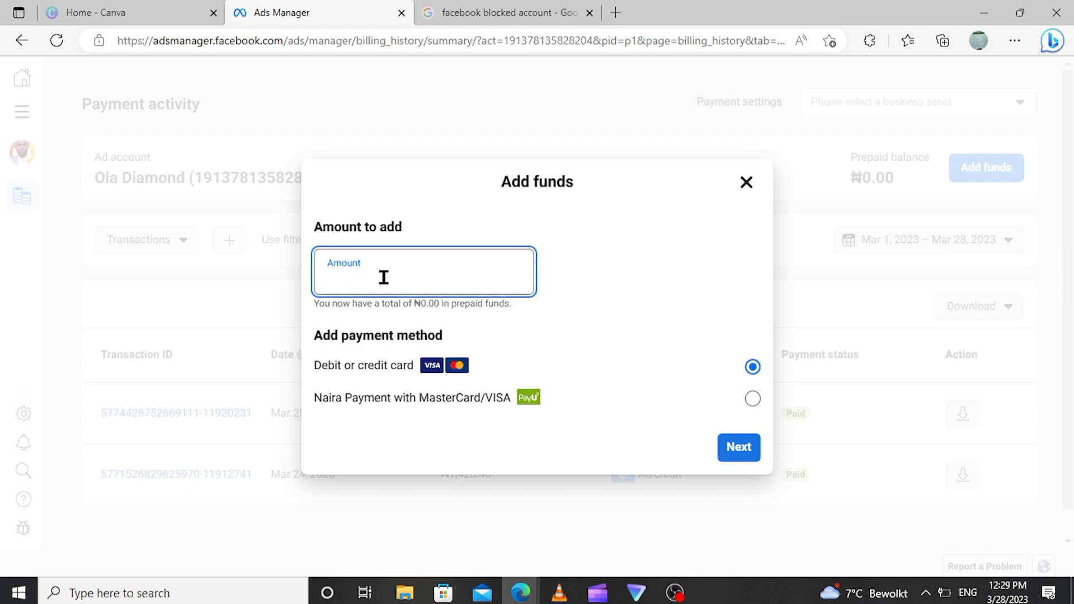
{"action": "type", "text": "500"}
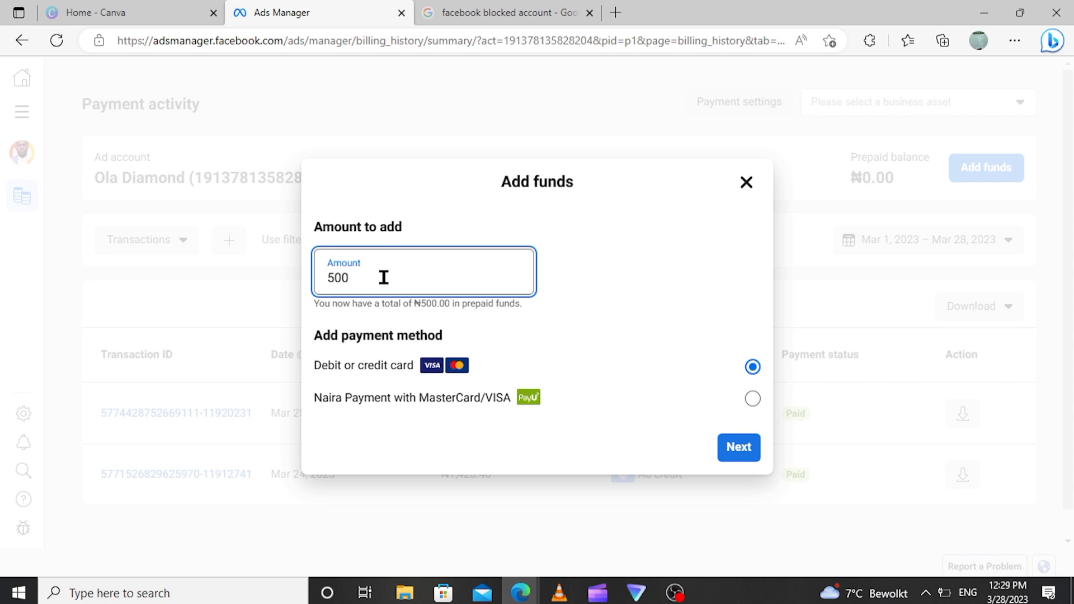
{"action": "key", "text": "BackSpace"}
{"action": "key", "text": "BackSpace"}
{"action": "key", "text": "BackSpace"}
{"action": "type", "text": "2000"}
{"action": "key", "text": "BackSpace"}
{"action": "key", "text": "BackSpace"}
{"action": "key", "text": "BackSpace"}
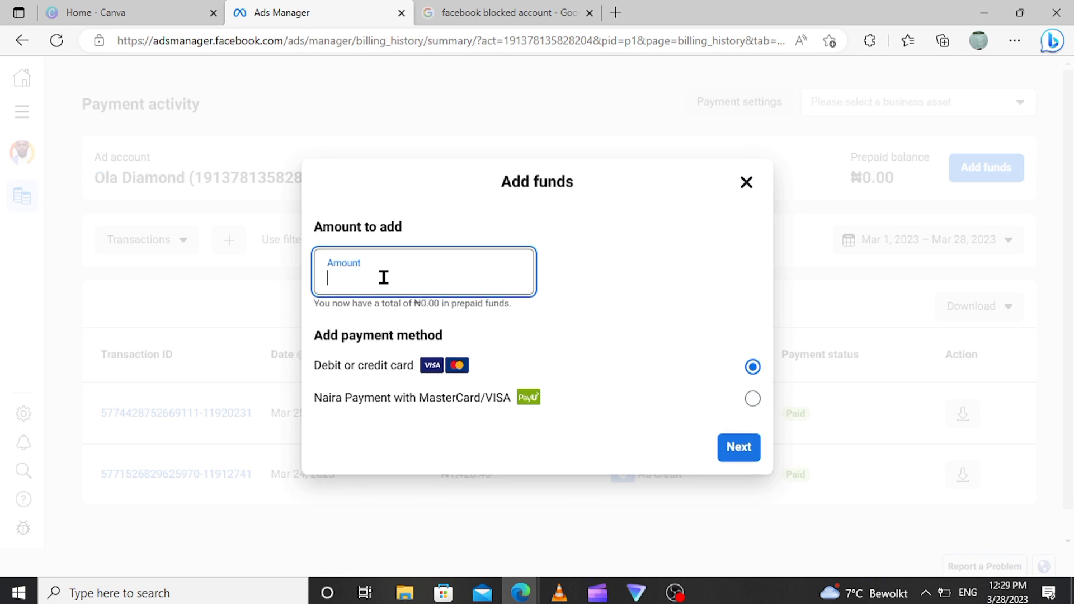
{"action": "type", "text": "7000"}
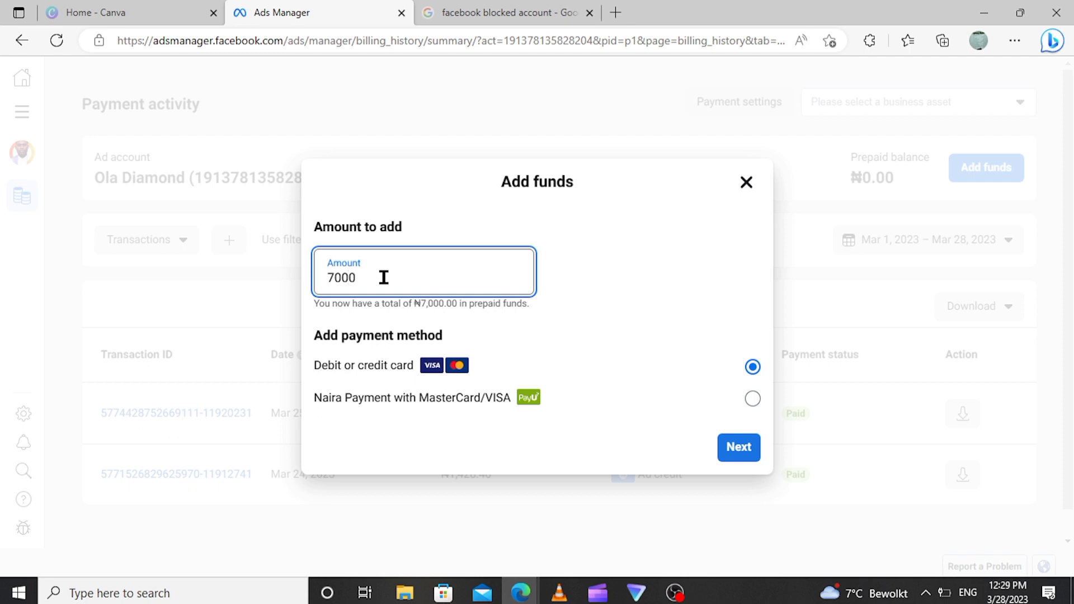
{"action": "key", "text": "BackSpace"}
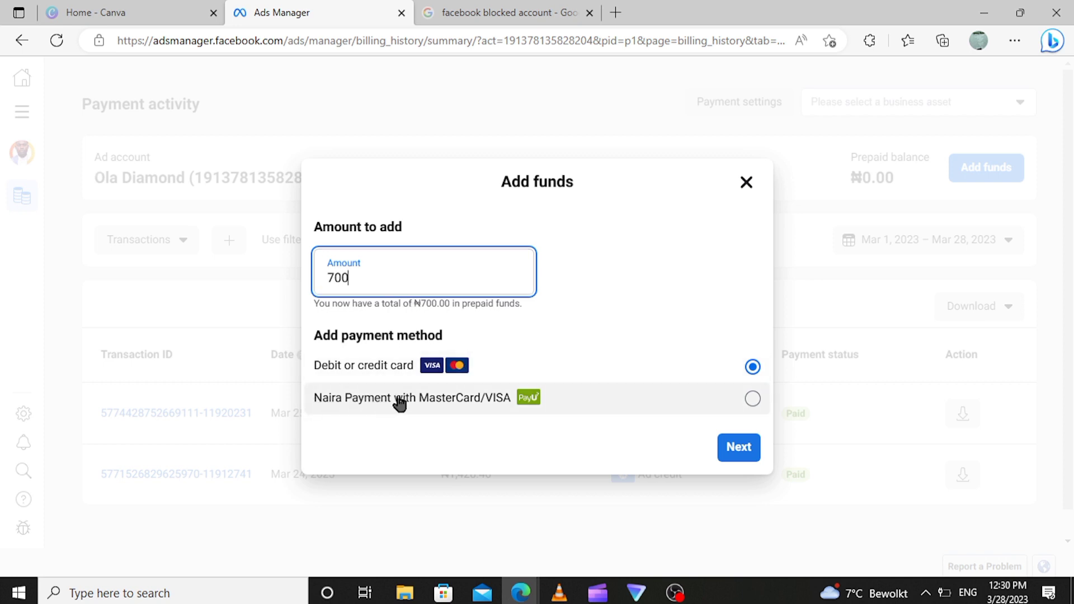
Pick Naira Payment with MasterCard/VISA, continue to the PayU step, then close Add funds unpaid
{"action": "left_click", "coordinate": [753, 398]}
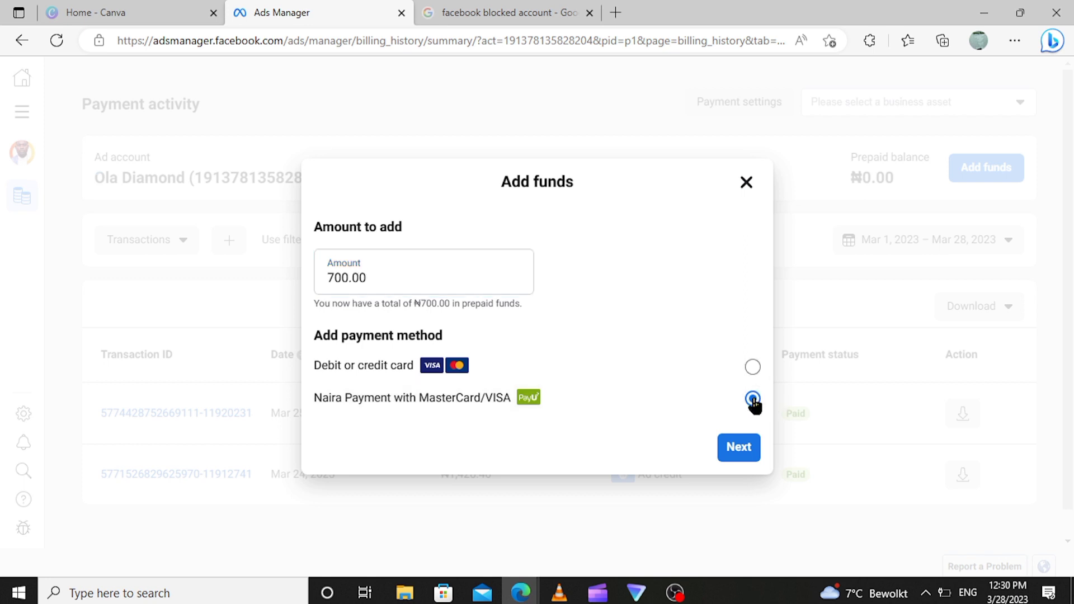
{"action": "left_click", "coordinate": [736, 455]}
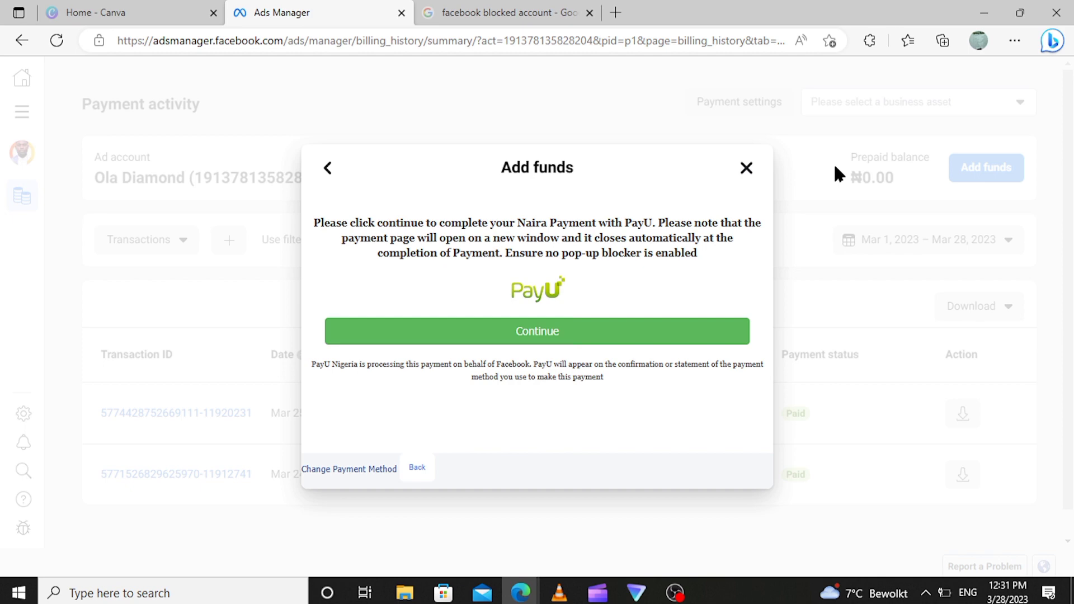
{"action": "left_click", "coordinate": [746, 169]}
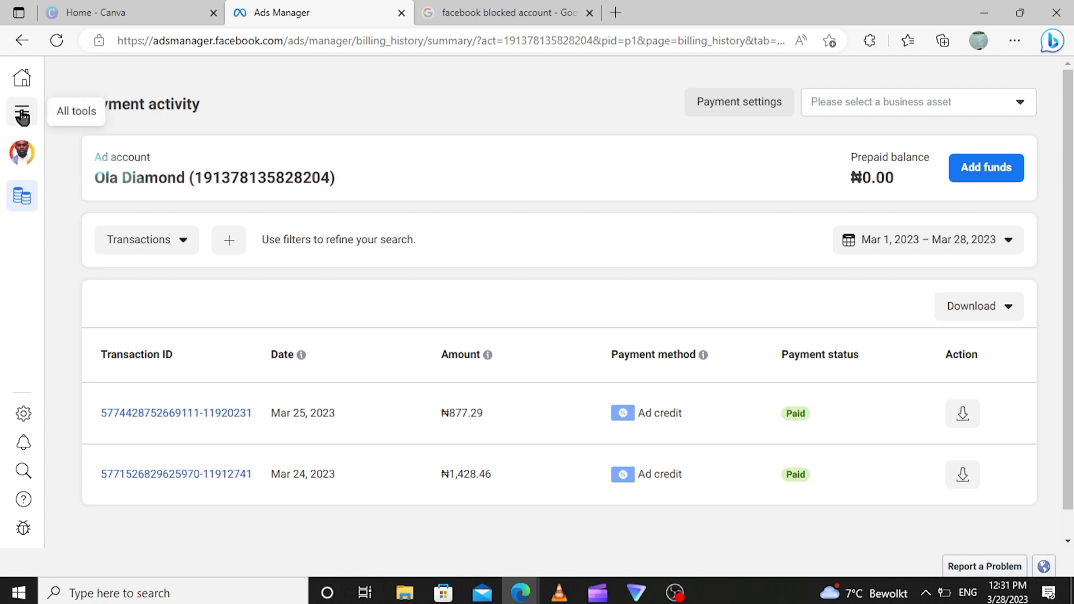
Go back to the Campaigns list through the All tools menu's Ads Manager shortcut
{"action": "left_click", "coordinate": [23, 116]}
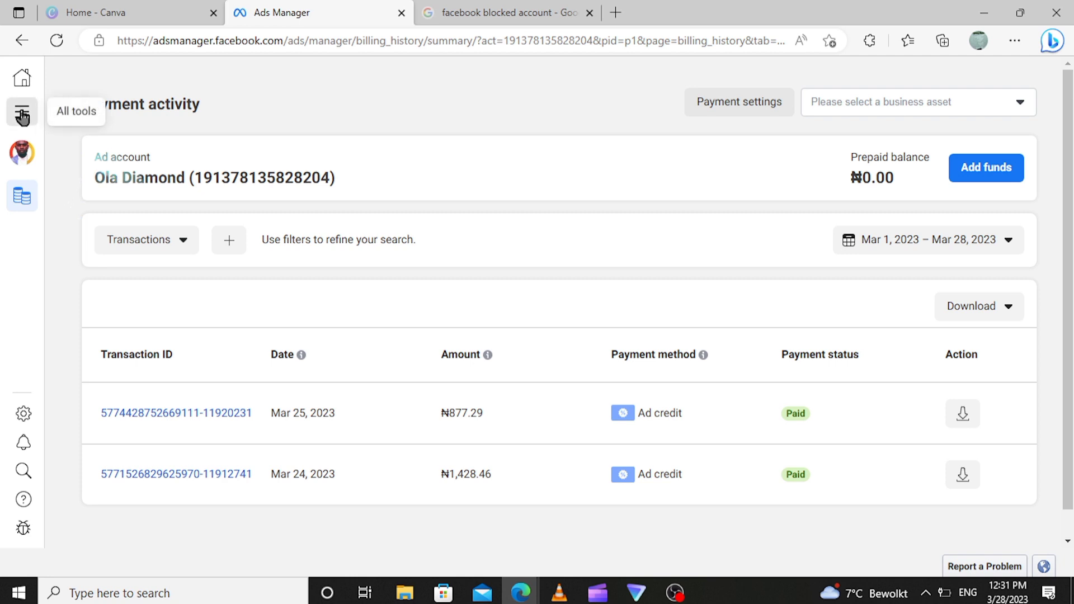
{"action": "left_click", "coordinate": [22, 116]}
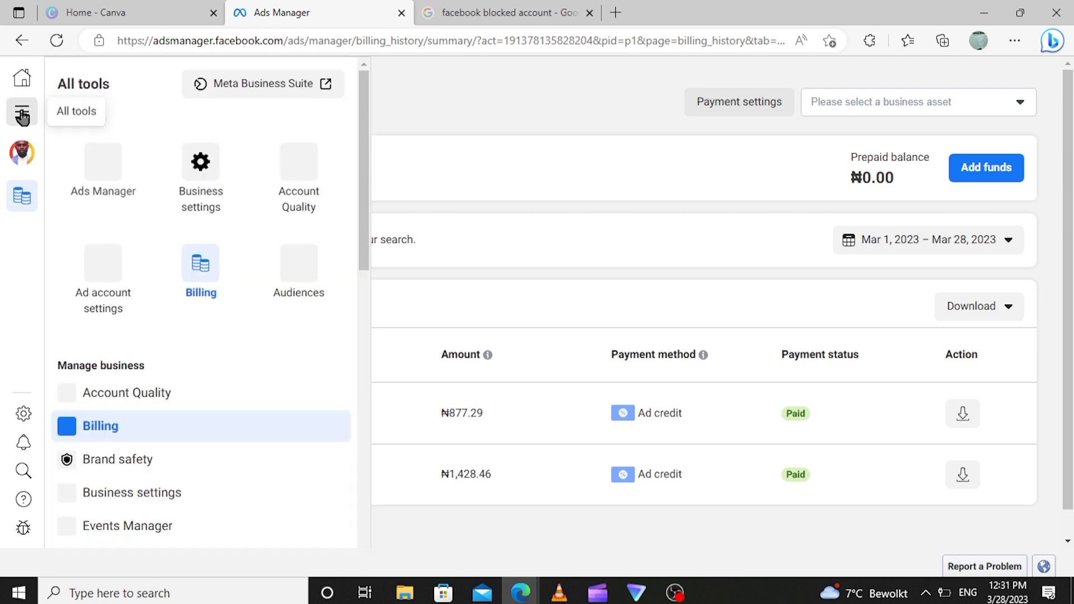
{"action": "left_click", "coordinate": [76, 167]}
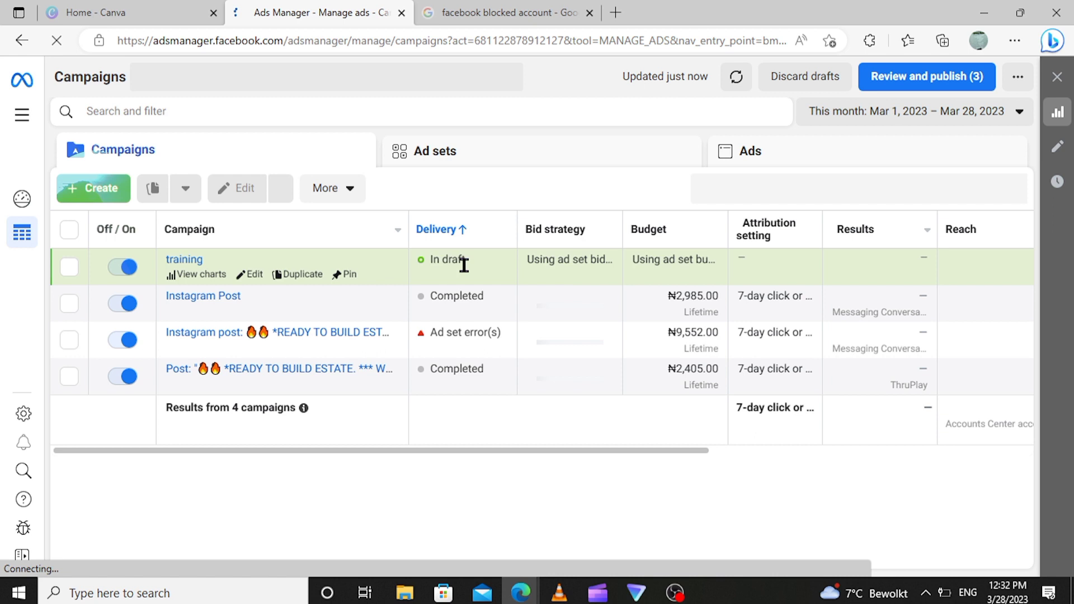
Edit the 'training' campaign, switch it on, and advance toward the 'digital training' ad
{"action": "left_click", "coordinate": [253, 276]}
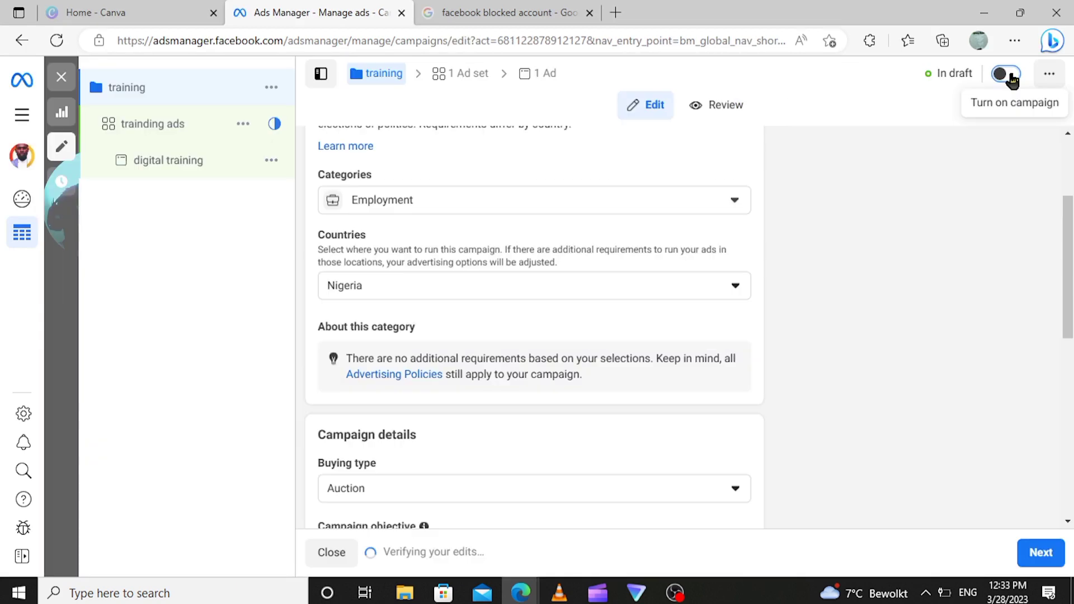
{"action": "left_click", "coordinate": [1011, 77]}
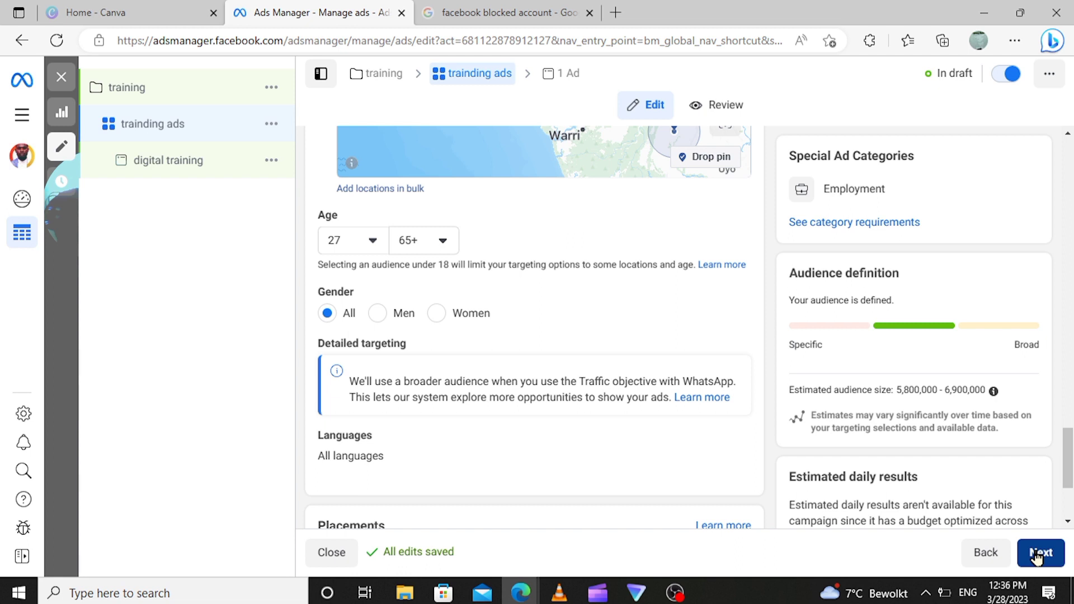
{"action": "left_click", "coordinate": [1036, 554]}
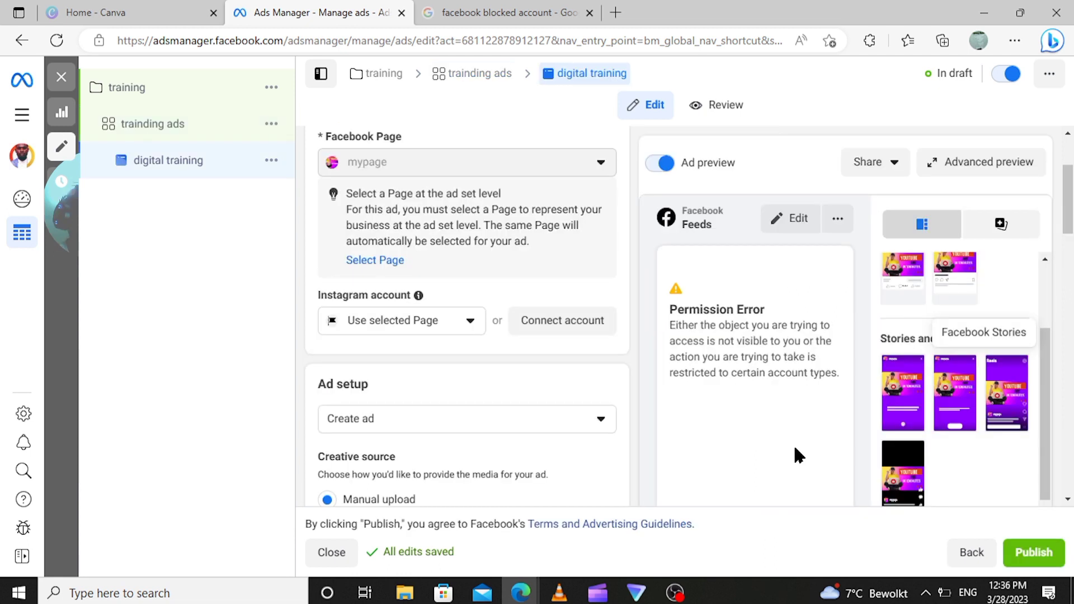